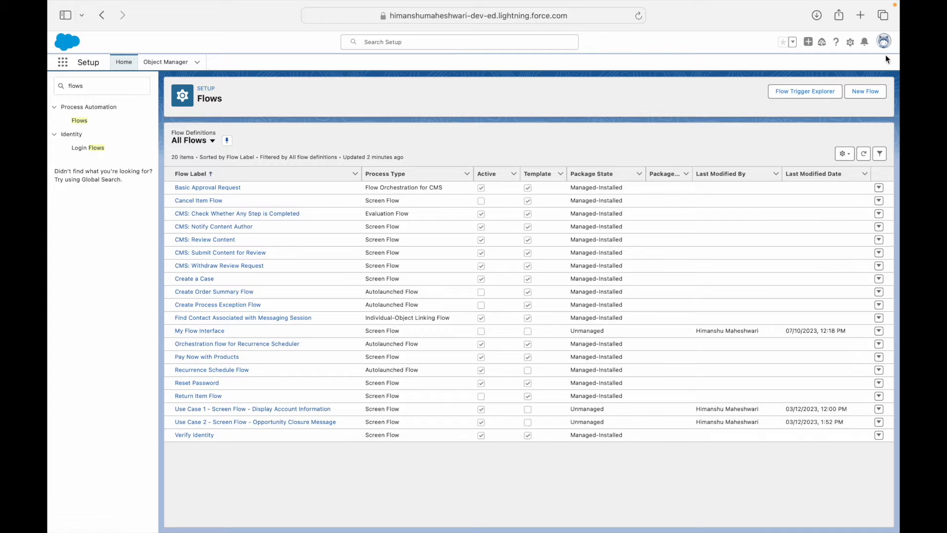
Create a new Screen Flow and insert a Screen element right after the Start node.
click(861, 92)
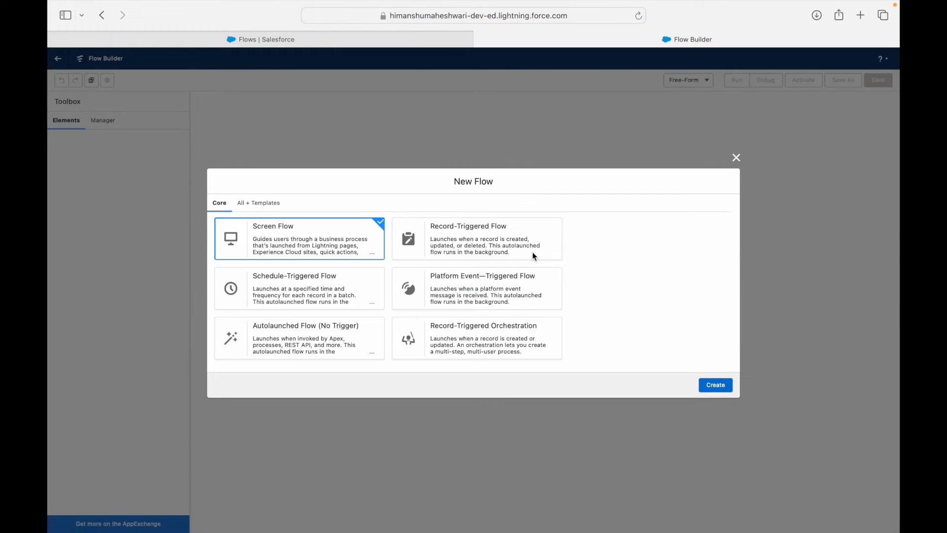
click(723, 386)
mouse_move(459, 5)
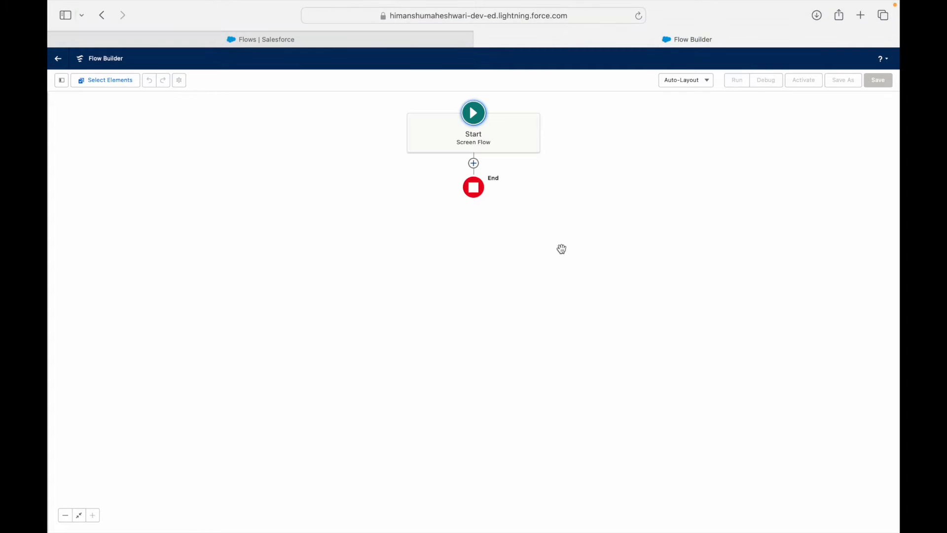
click(474, 164)
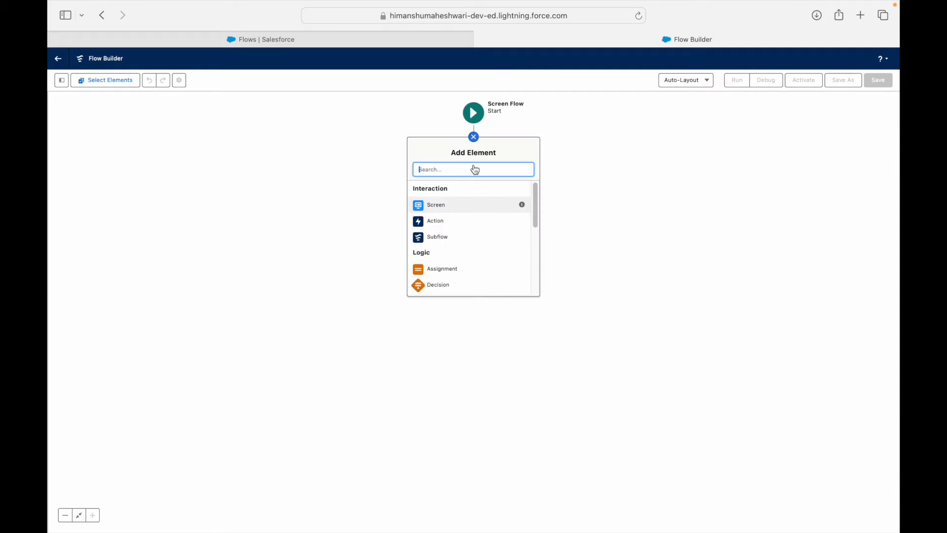
text(Scree)
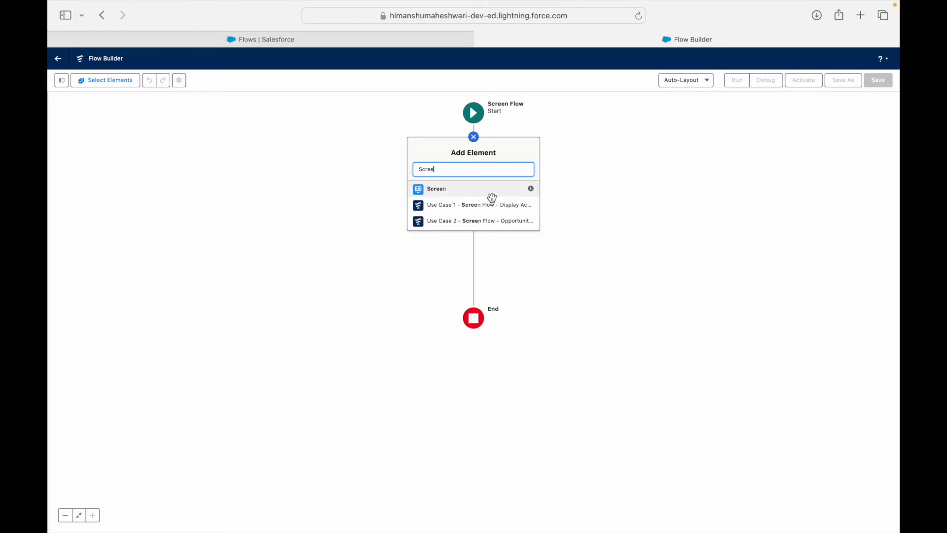
click(472, 191)
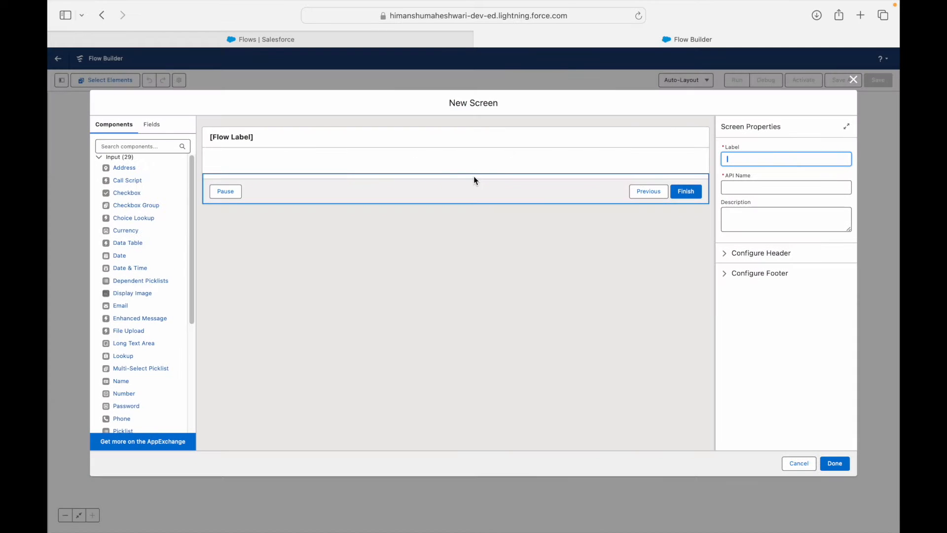
Label the new screen 'Accept Task Inputs'.
click(416, 144)
click(777, 160)
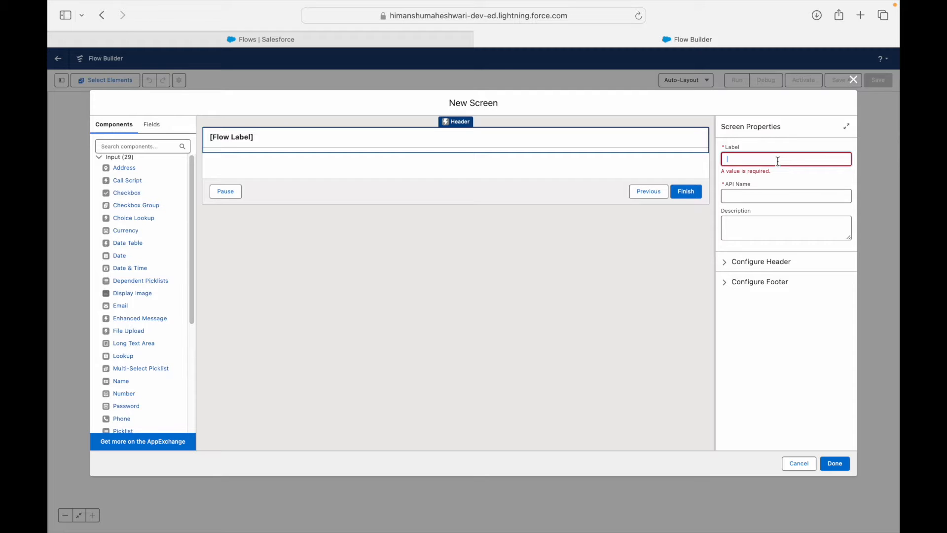
text(Task Inputs)
key(super+a)
key(BackSpace)
key(Tab)
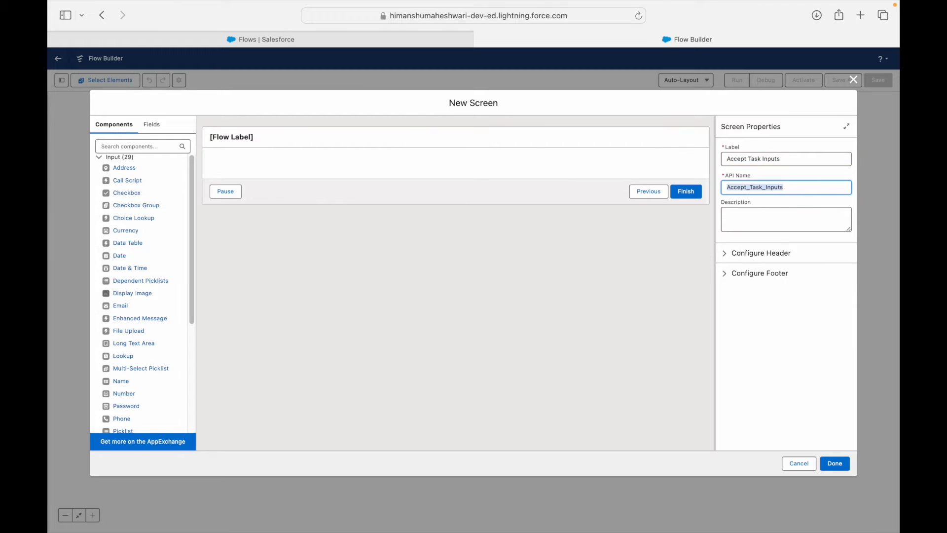
Hide the Previous and Pause footer buttons and relabel Finish as 'Create my Task'.
click(526, 183)
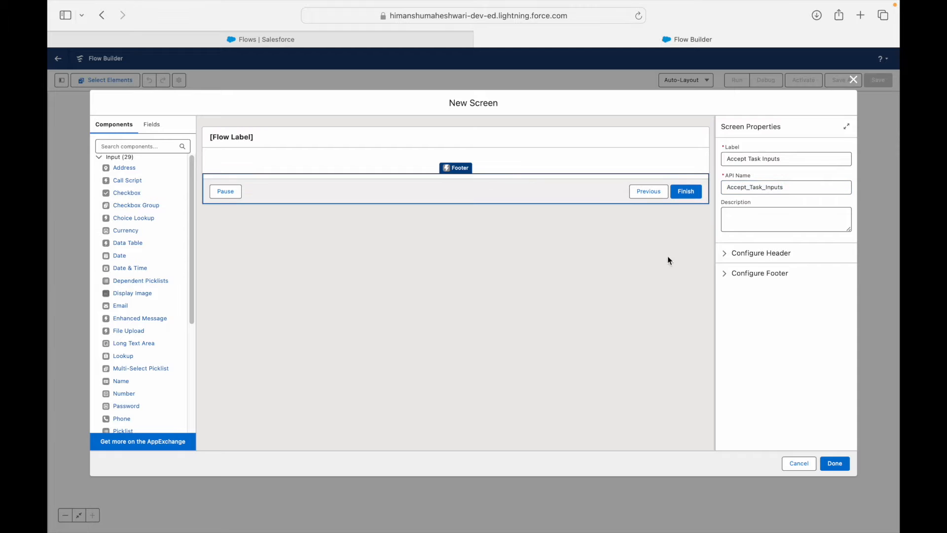
click(726, 275)
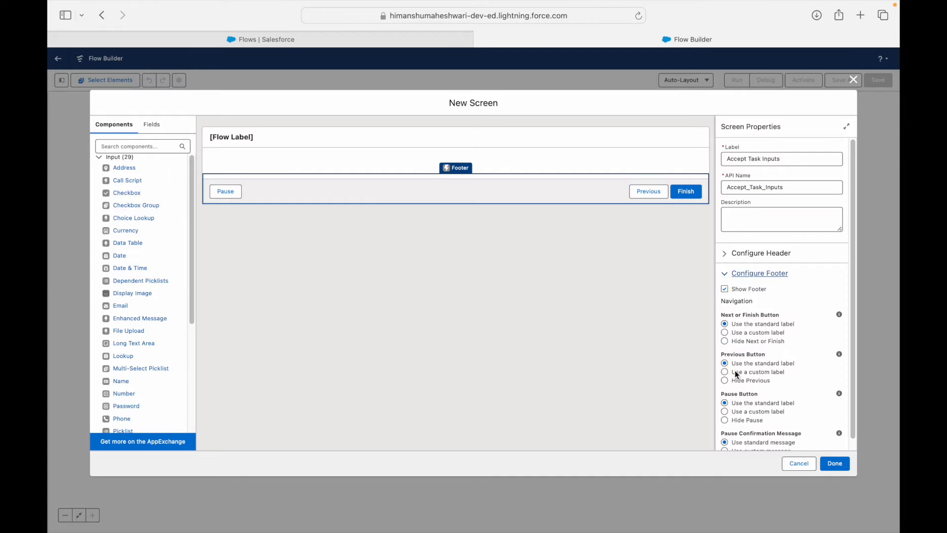
click(724, 380)
click(725, 420)
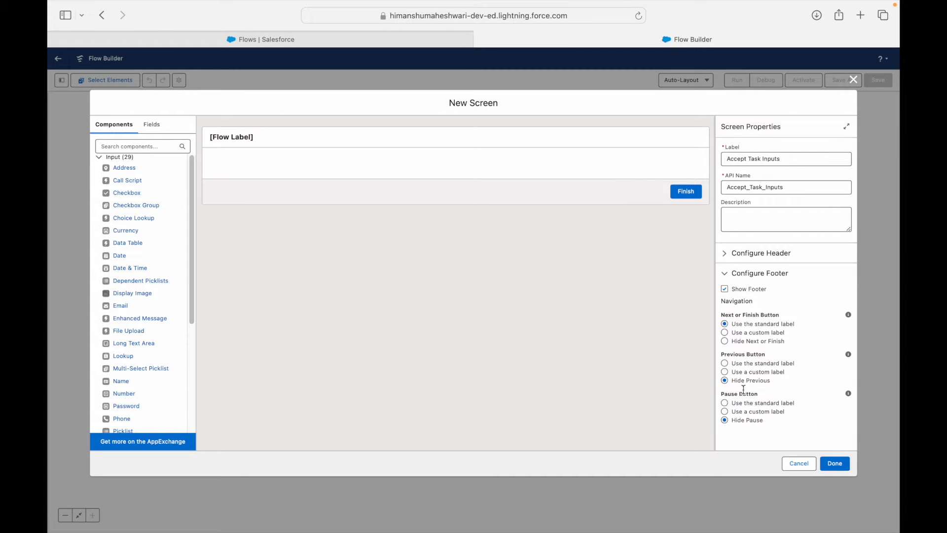
click(742, 341)
click(743, 333)
click(750, 363)
text(Create my Task)
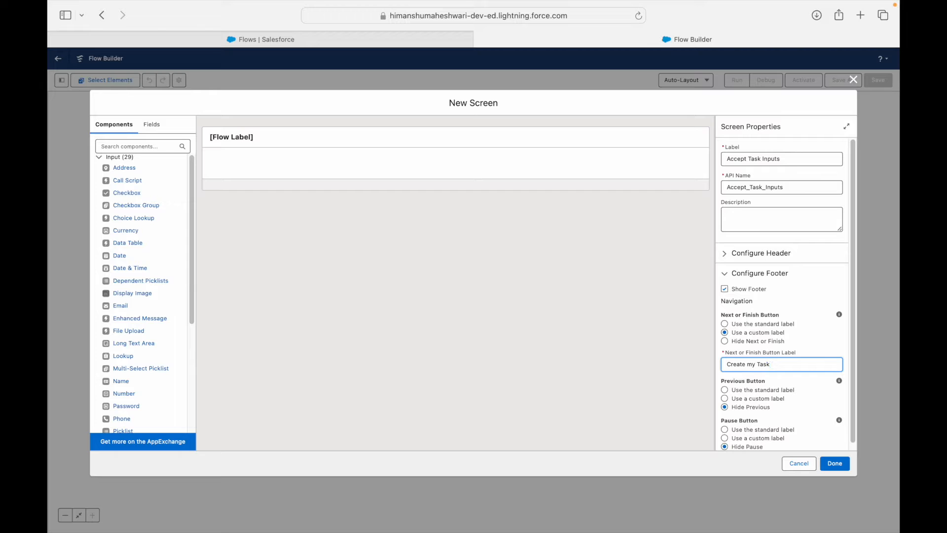
click(536, 238)
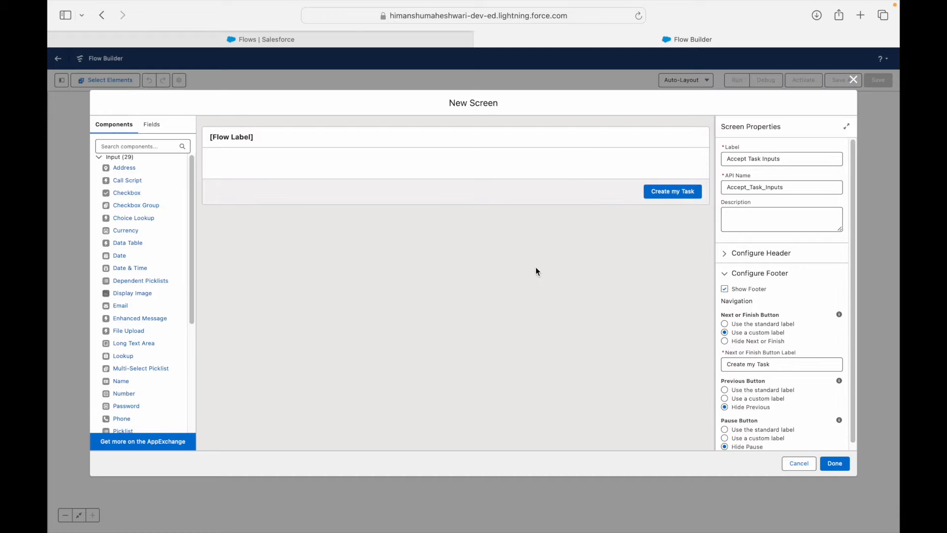
click(834, 464)
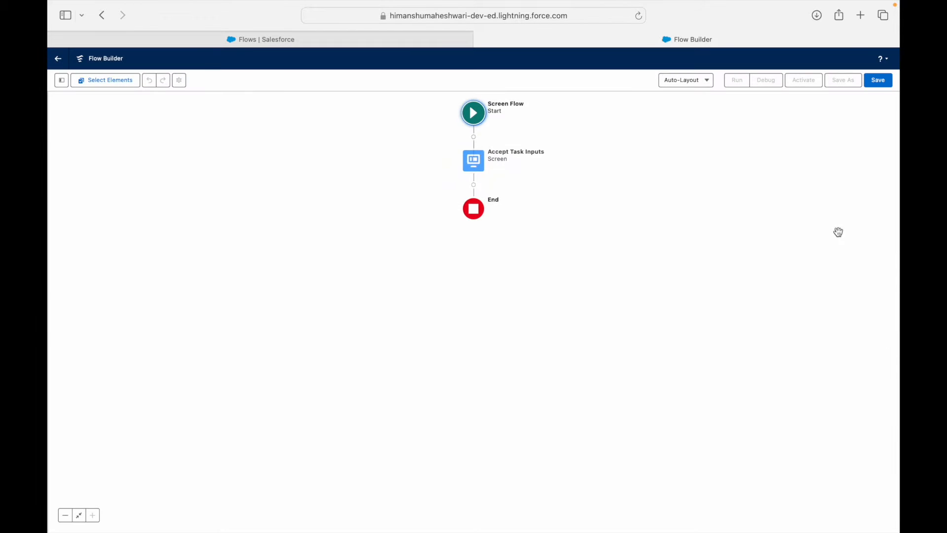
Save the flow with the label 'Use Case 3 - Screen Flow - Create Task for Contact Owner'.
click(879, 82)
click(455, 259)
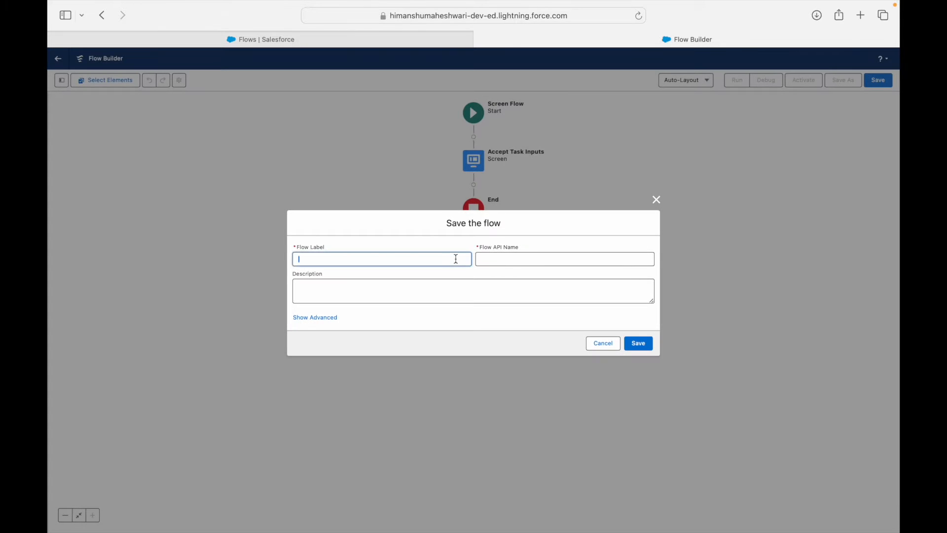
text(Create Task for Contact Owner)
key(Tab)
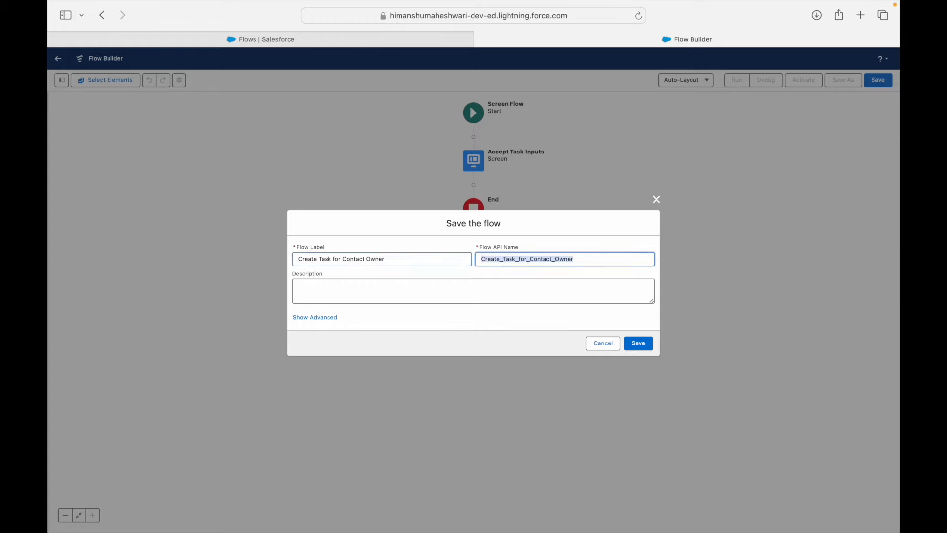
click(437, 260)
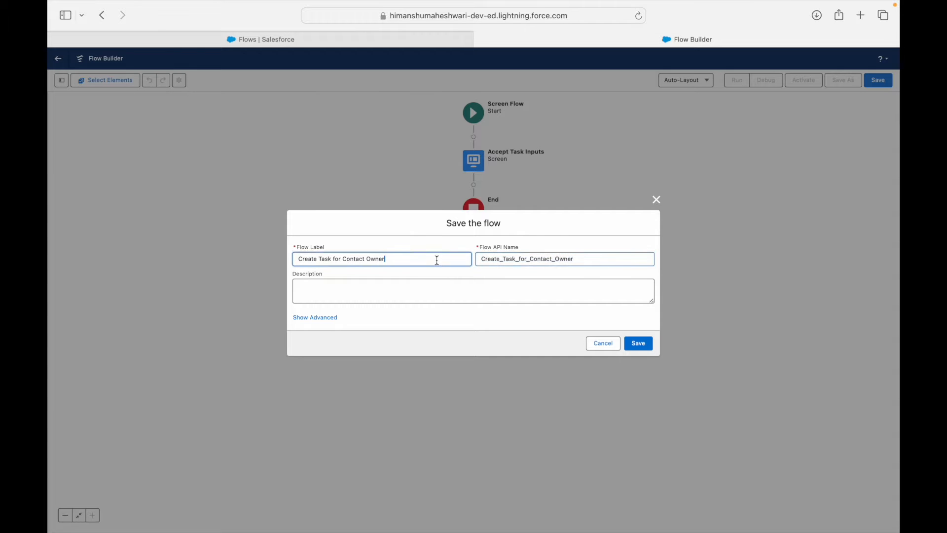
key(super+a)
key(Left)
text(Use Cas)
text(e )
text(3 - ScreeCreate)
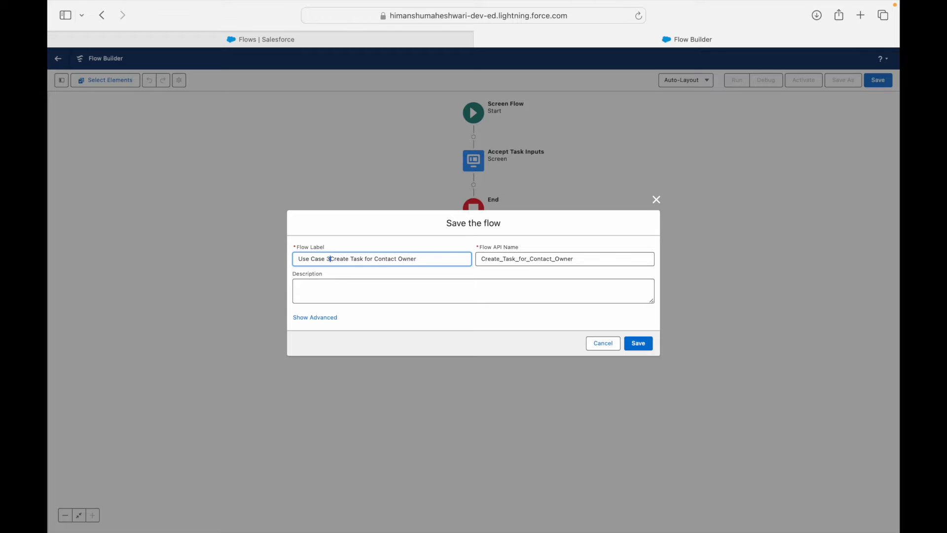
key(BackSpace)
text(b)
key(BackSpace)
key(BackSpace)
text(n Flow -)
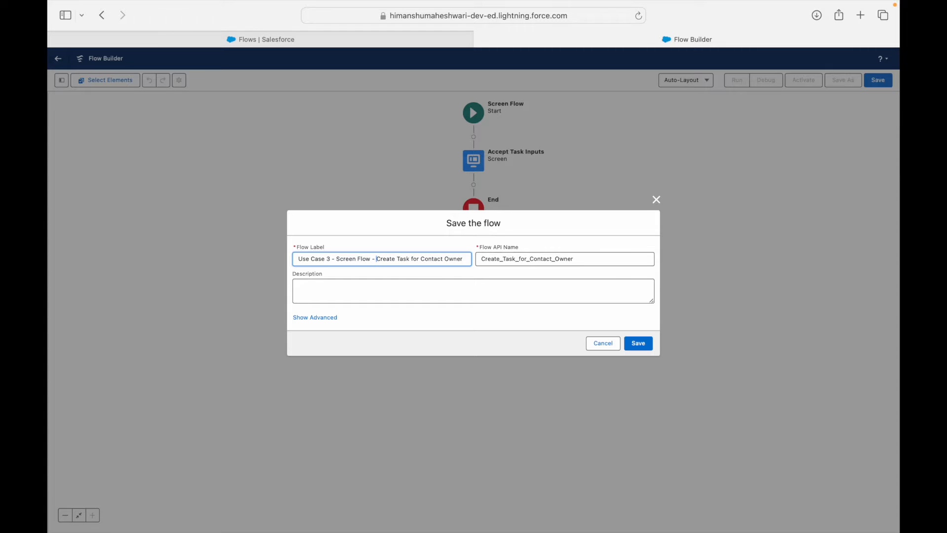
Regenerate the API name from the new label, save, and activate the flow.
double_click(589, 265)
key(BackSpace)
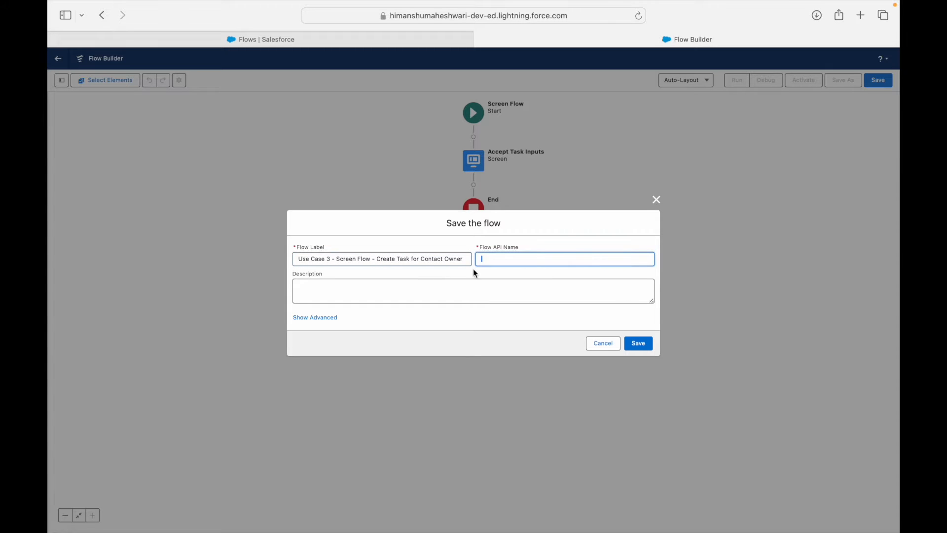
click(466, 255)
key(Tab)
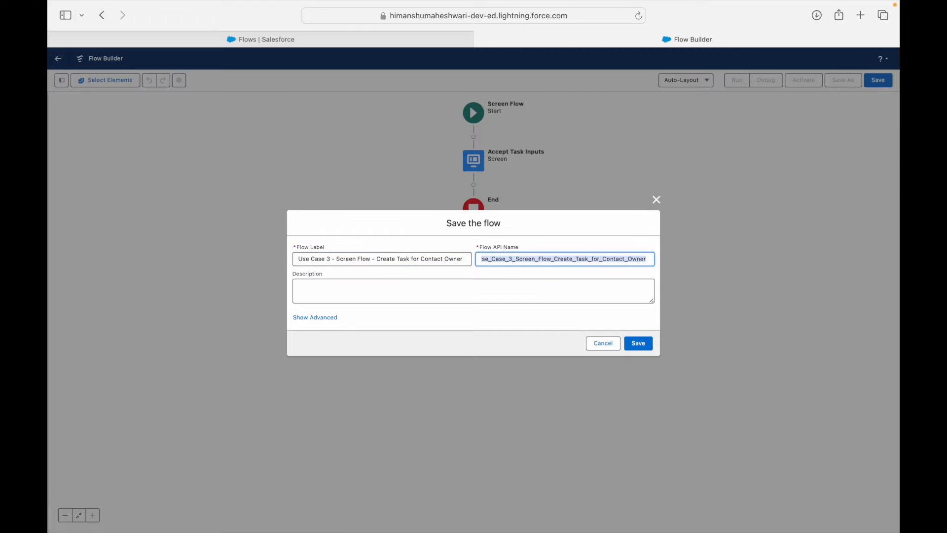
click(541, 280)
click(637, 342)
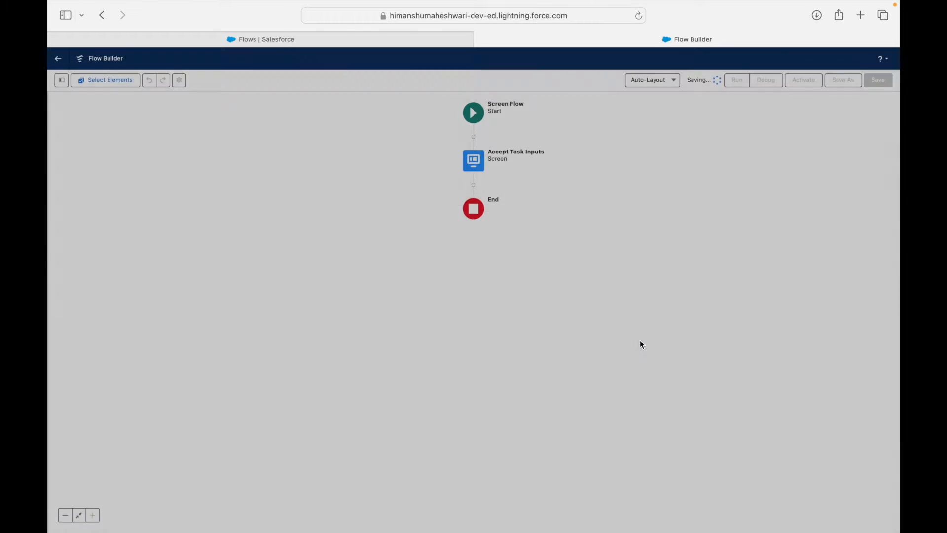
click(803, 79)
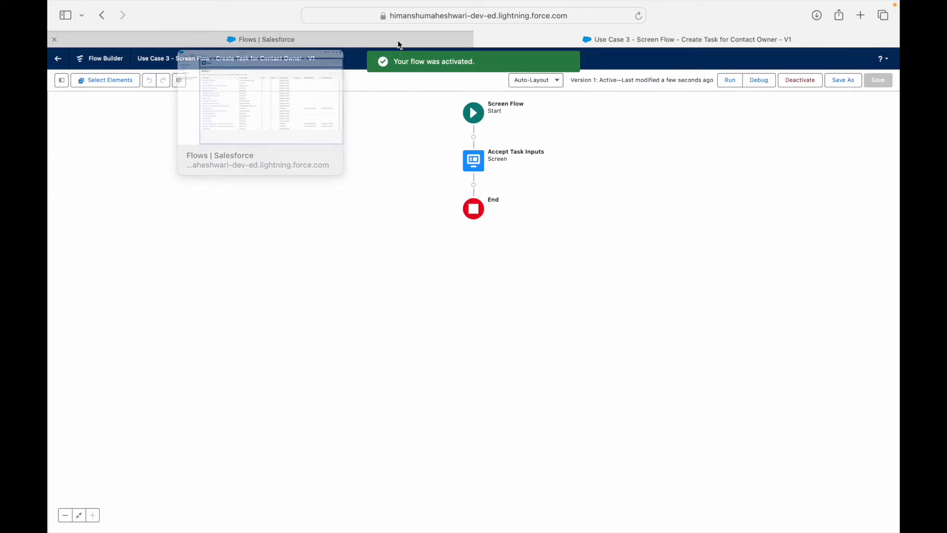
Go to Contact's Buttons, Links, and Actions in Object Manager and open New Action in Salesforce Classic.
click(398, 40)
click(163, 79)
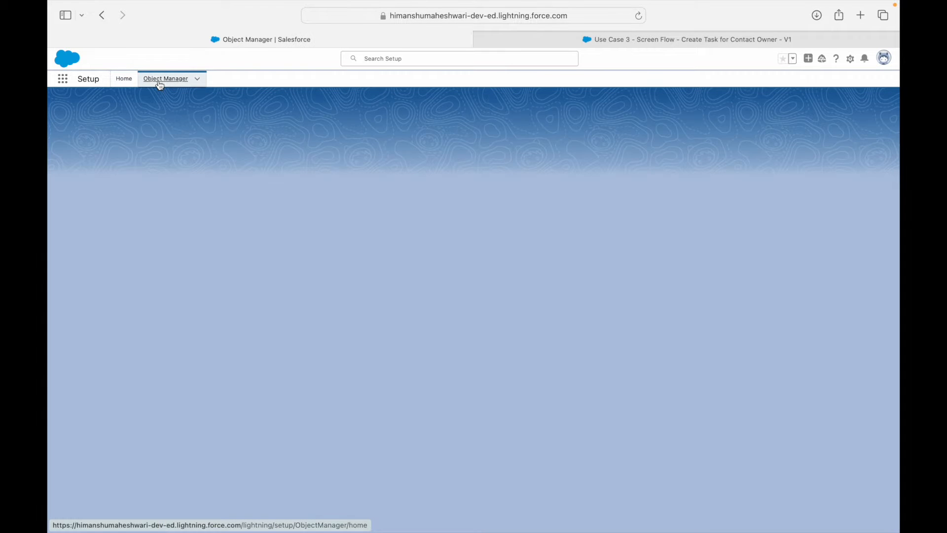
click(729, 107)
text(contact)
click(63, 163)
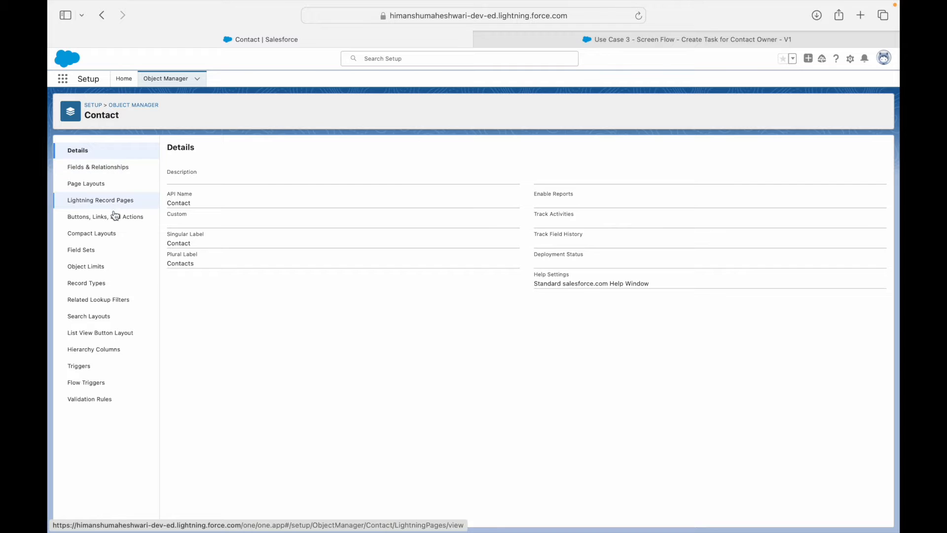
click(114, 216)
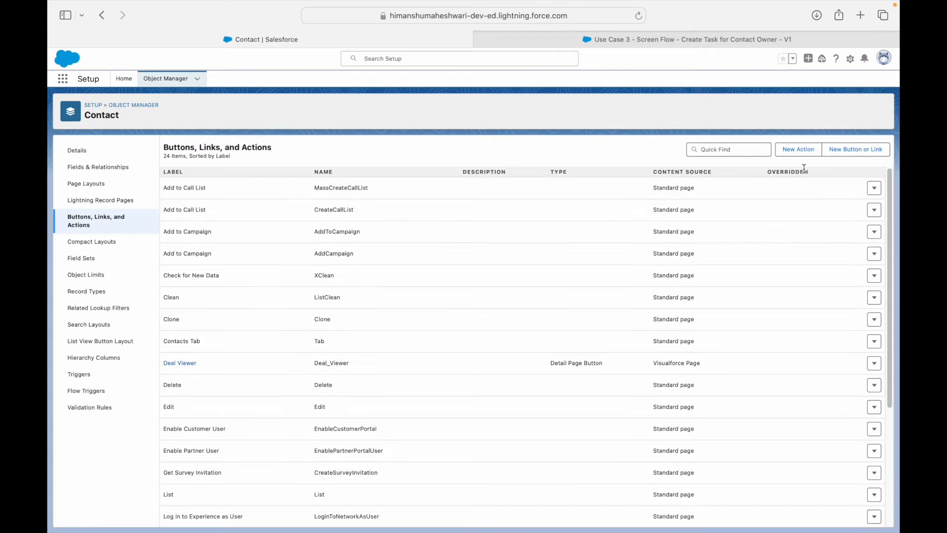
click(798, 149)
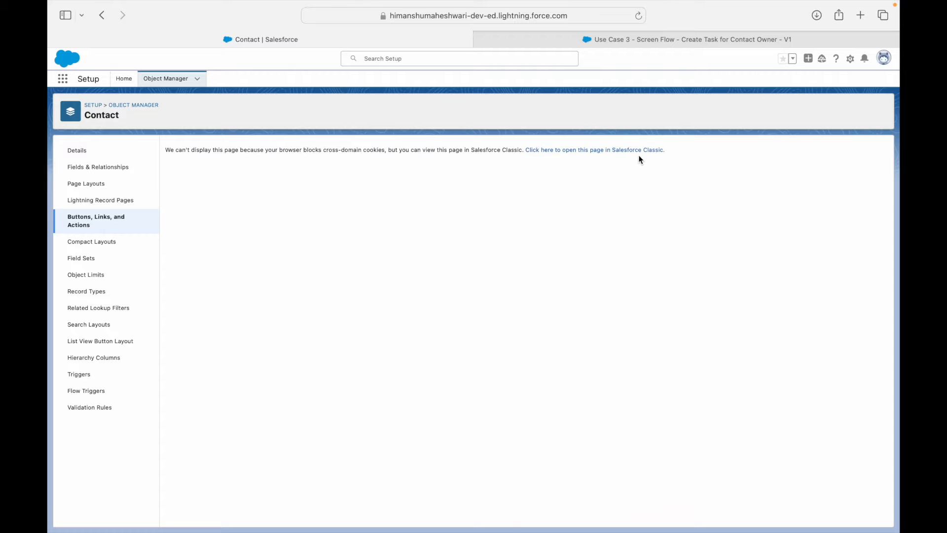
click(640, 157)
drag(667, 43, 374, 42)
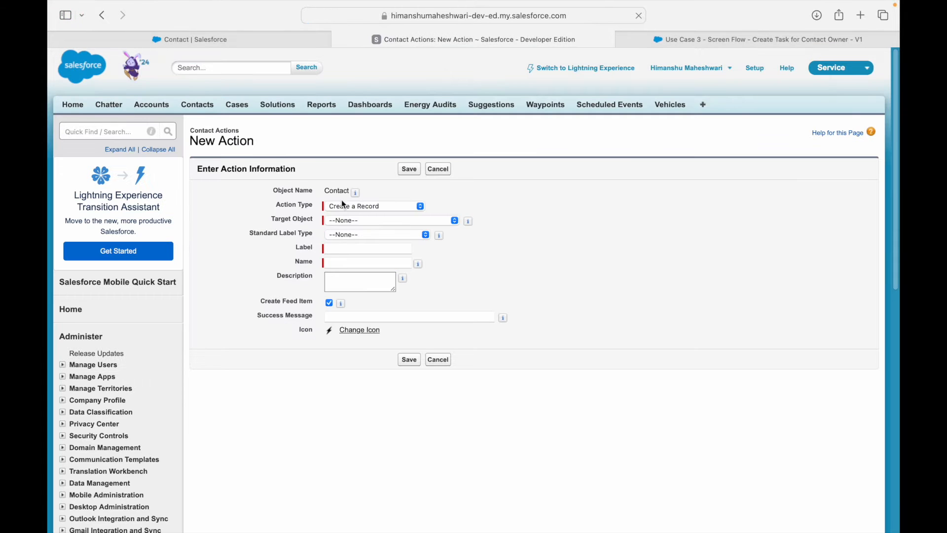
Create a Flow-type Contact action 'Create Task' (Create_Task) that runs the Use Case 3 flow.
click(344, 204)
click(352, 288)
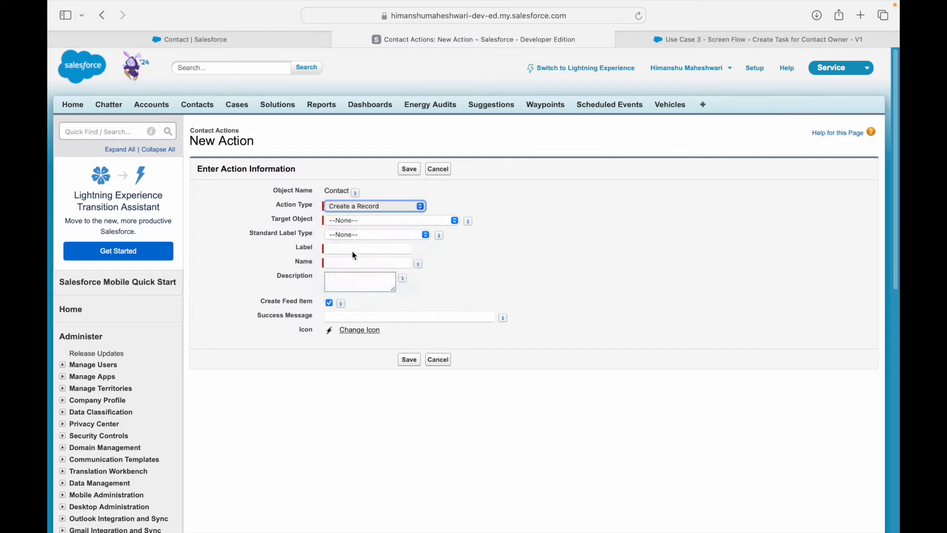
click(353, 222)
click(362, 245)
click(360, 245)
click(361, 246)
click(363, 258)
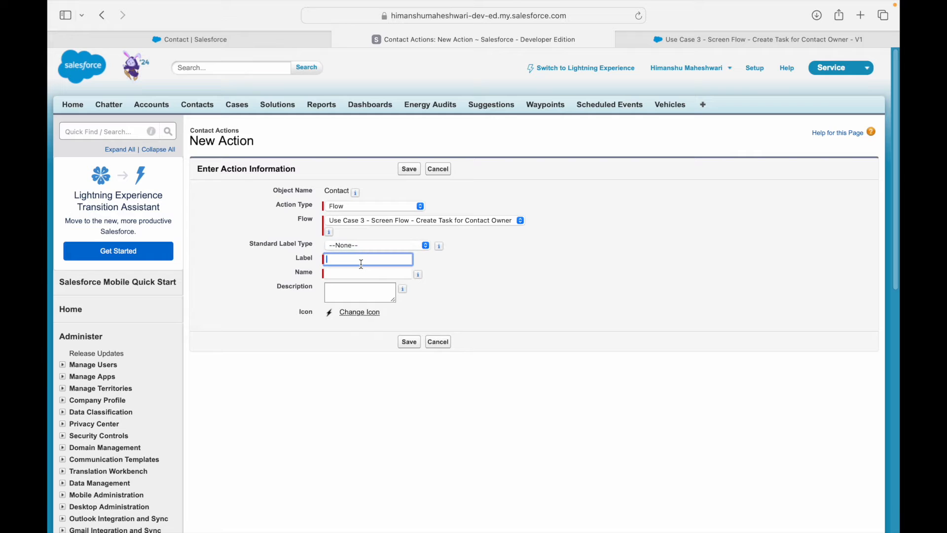
text(Create Task)
key(Tab)
click(478, 257)
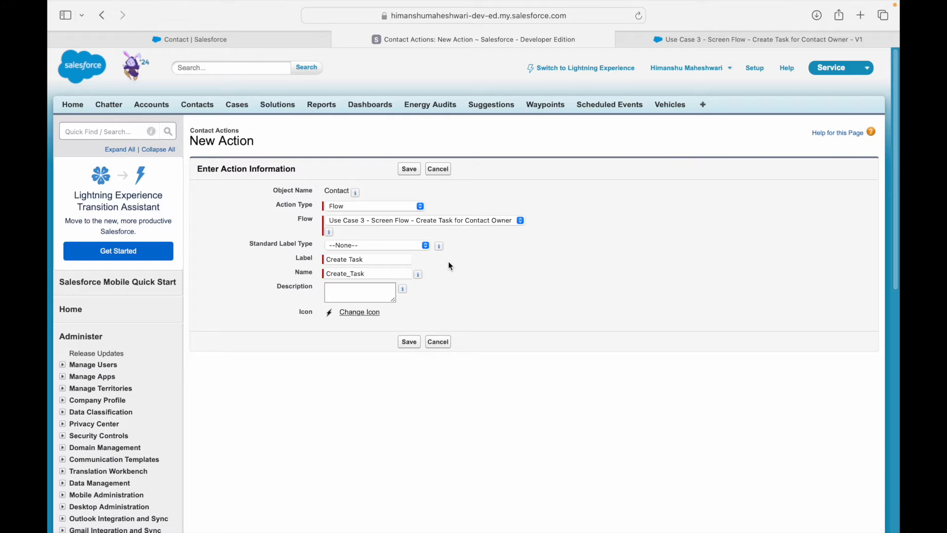
click(408, 170)
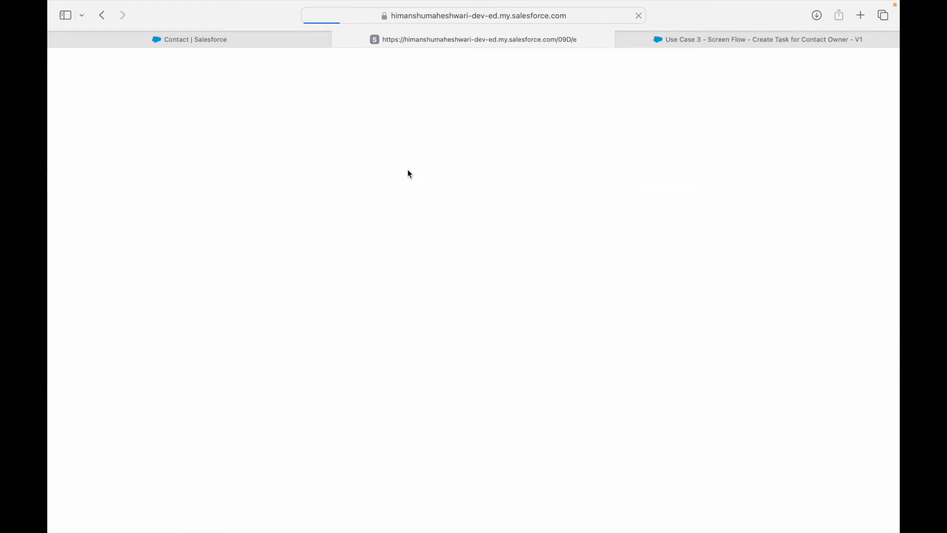
Search Setup for 'contact' and open the Contact page layouts.
click(104, 132)
text(contact)
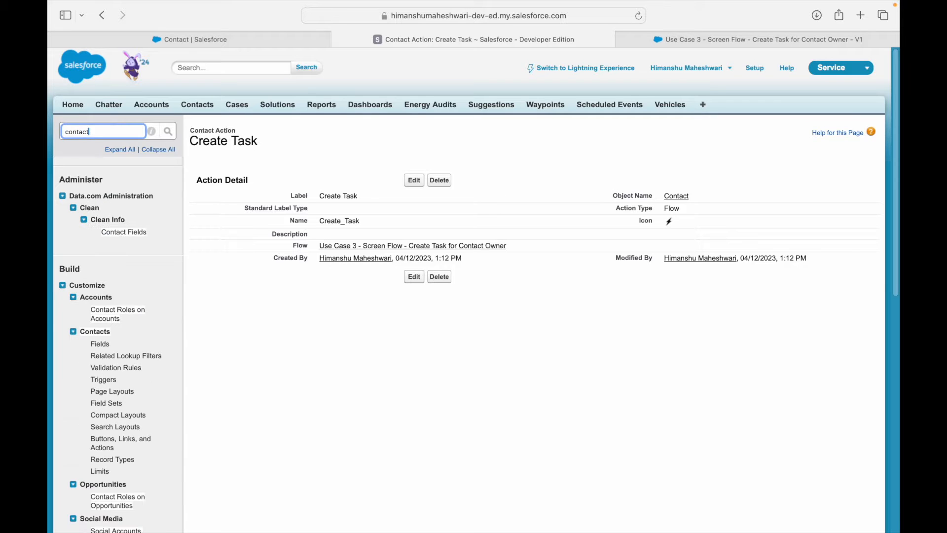
click(112, 391)
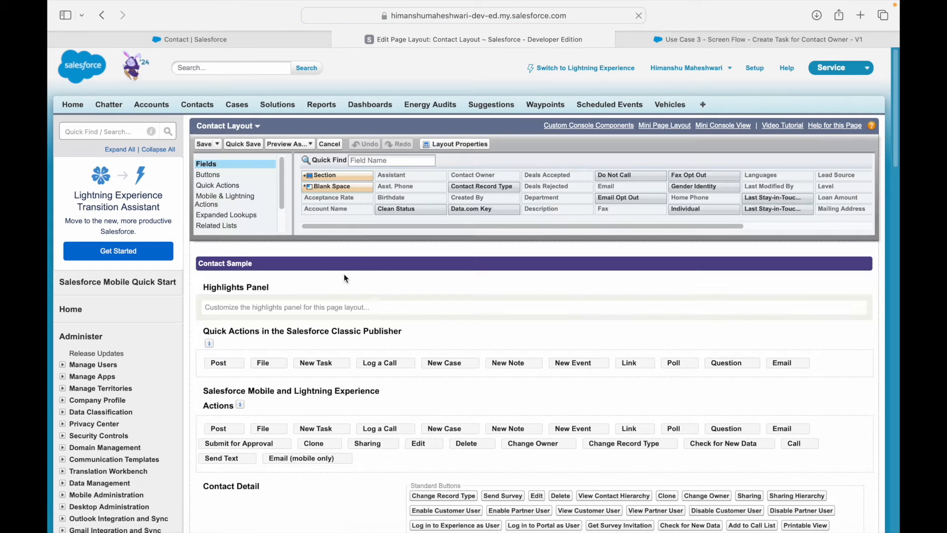
Drag the Create Task action into the Contact Layout's Mobile & Lightning Actions and save the layout.
click(228, 199)
click(366, 161)
text(Creat)
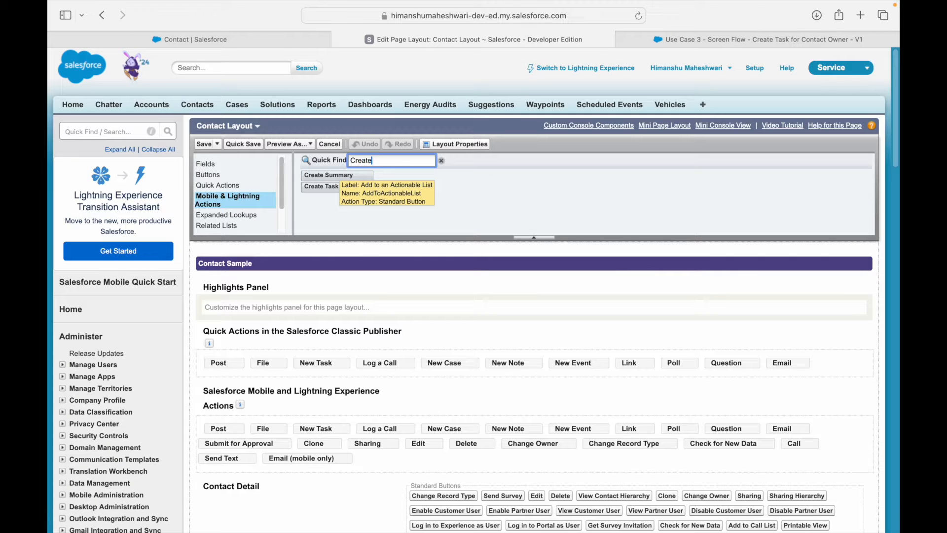
text(e)
drag(321, 187, 227, 445)
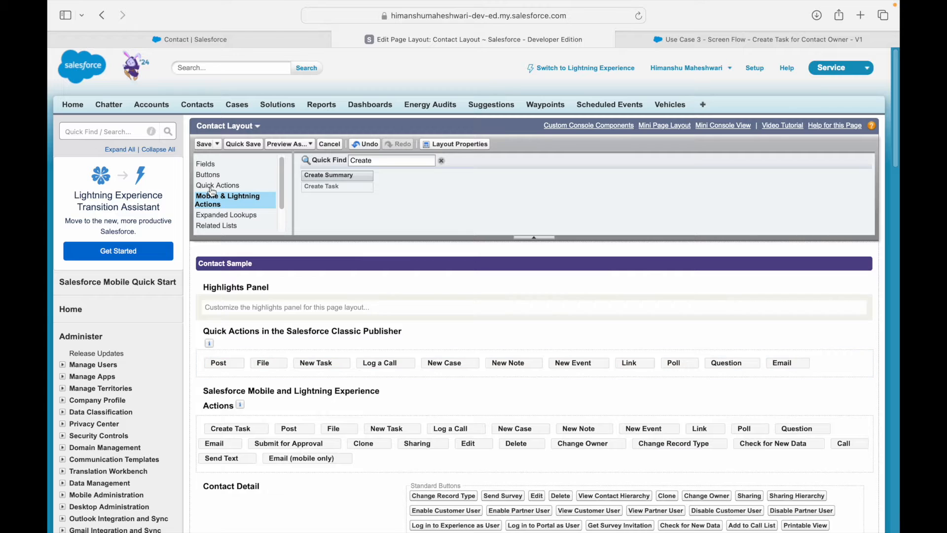
click(206, 147)
click(214, 40)
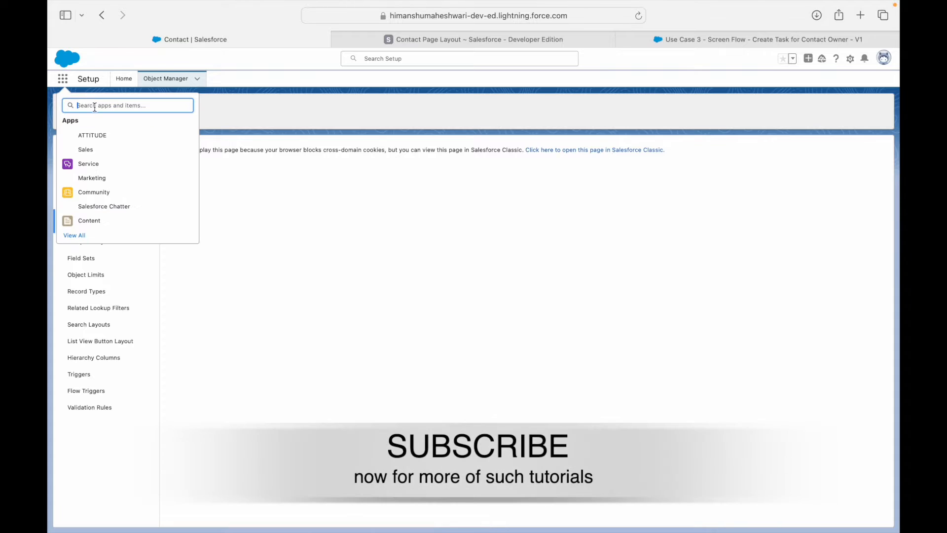
Open the first contact's record from the All Contacts list view.
text(Contact)
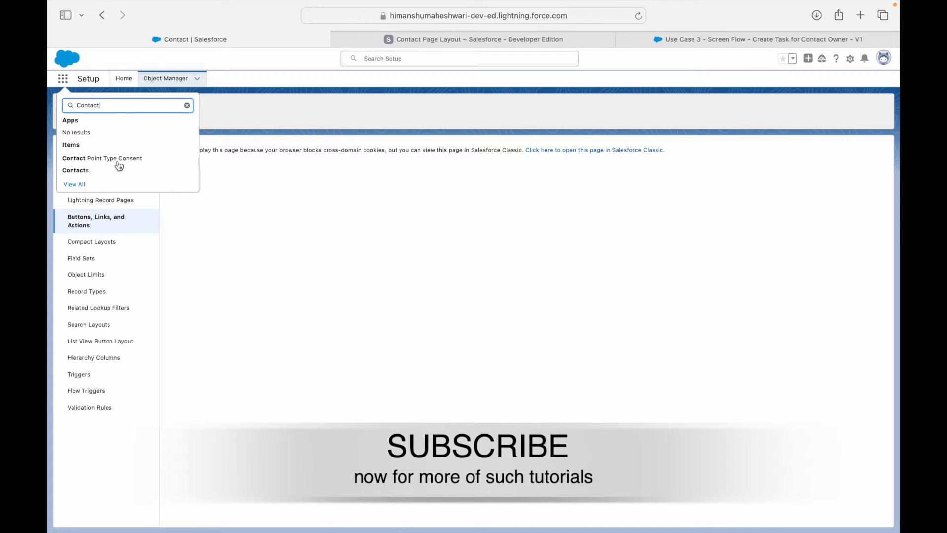
click(75, 170)
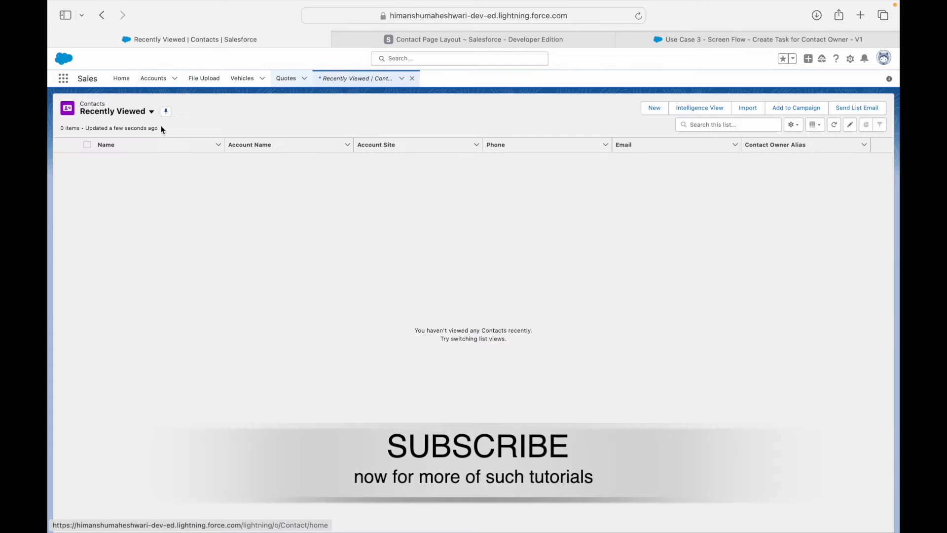
click(151, 111)
click(119, 143)
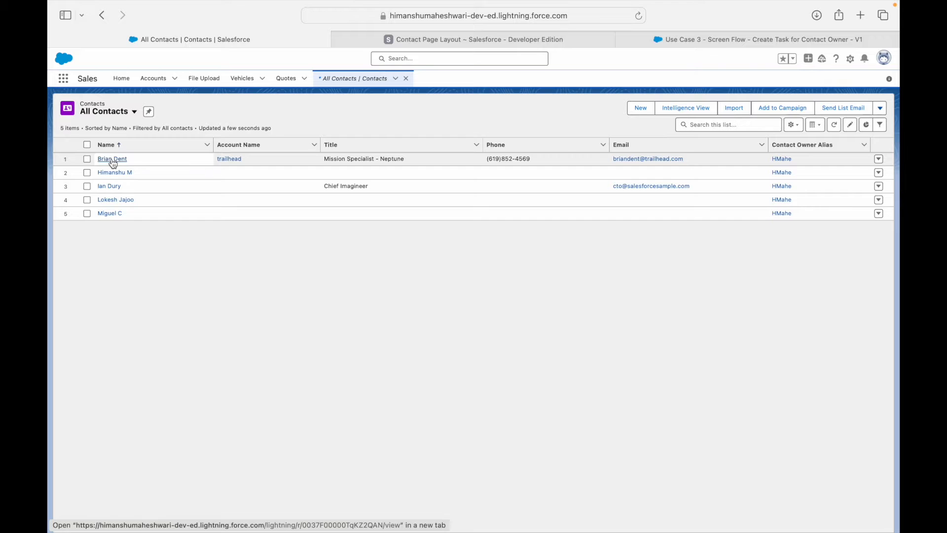
click(112, 160)
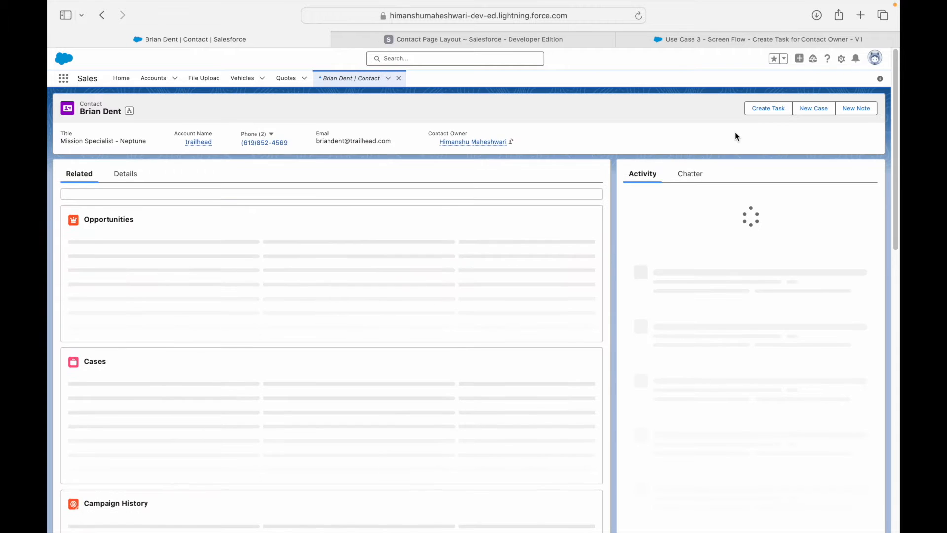
Run the Create Task action, submit it with Create my Task, and return to the flow's tab.
click(762, 112)
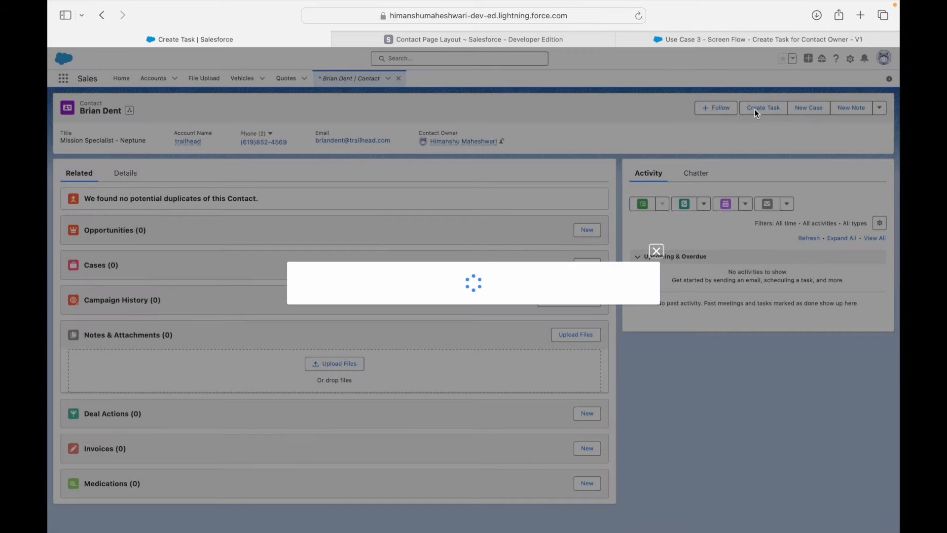
click(637, 307)
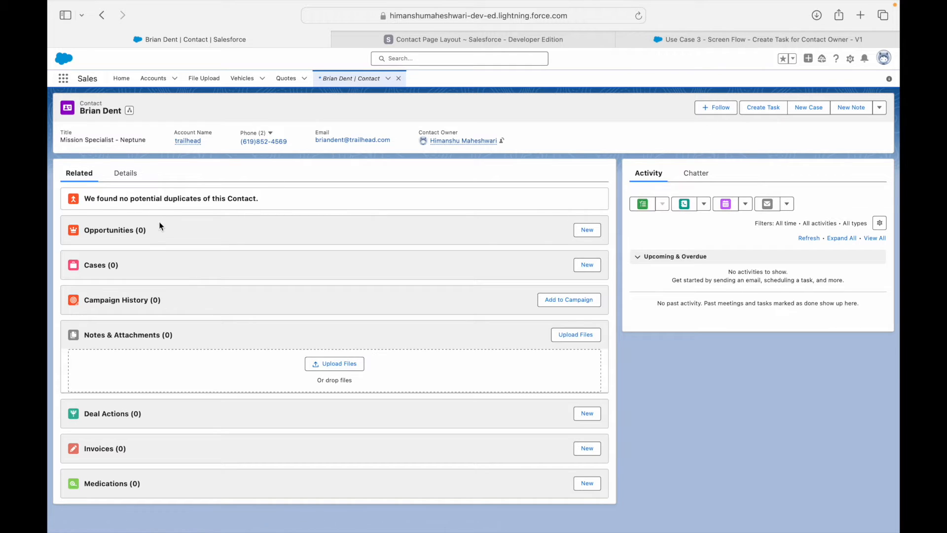
click(427, 133)
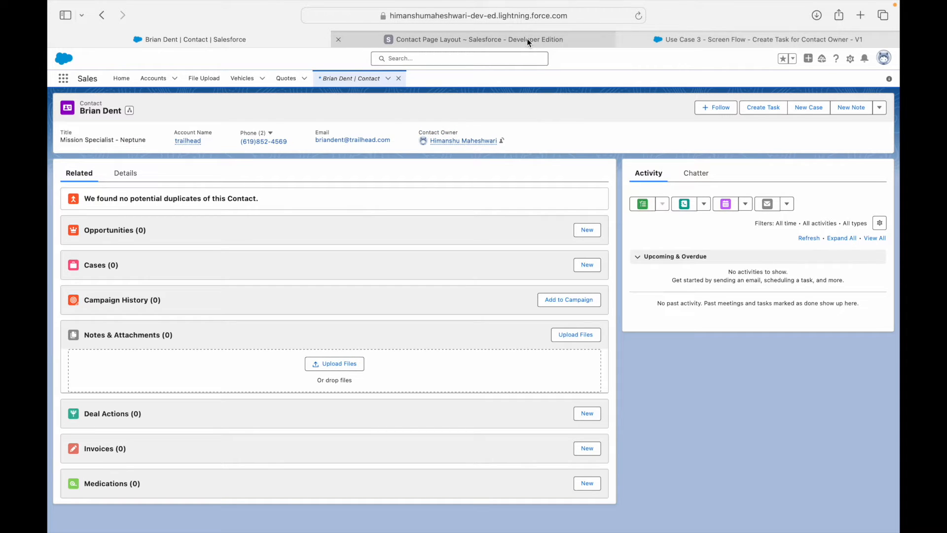
click(658, 38)
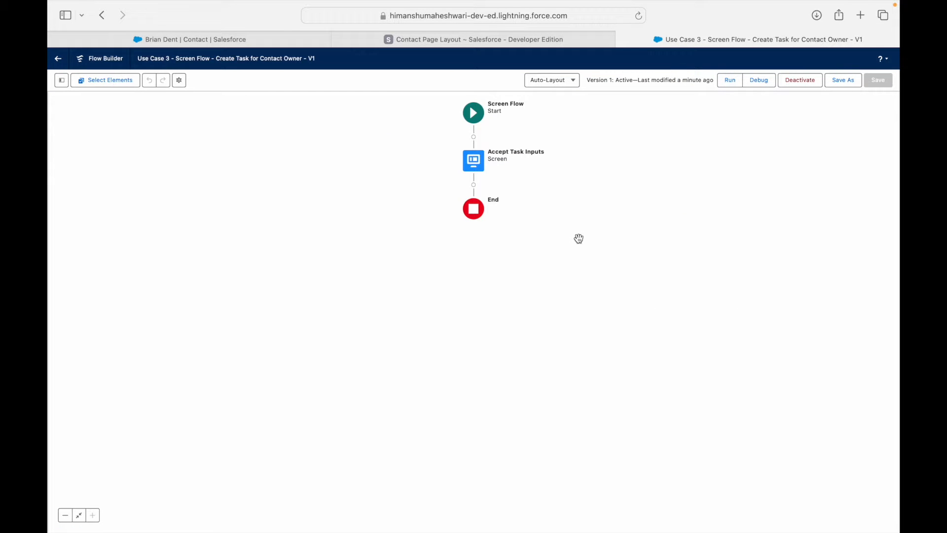
Browse the Accept Task Inputs screen's components, close it unchanged, and show the Toolbox.
click(475, 164)
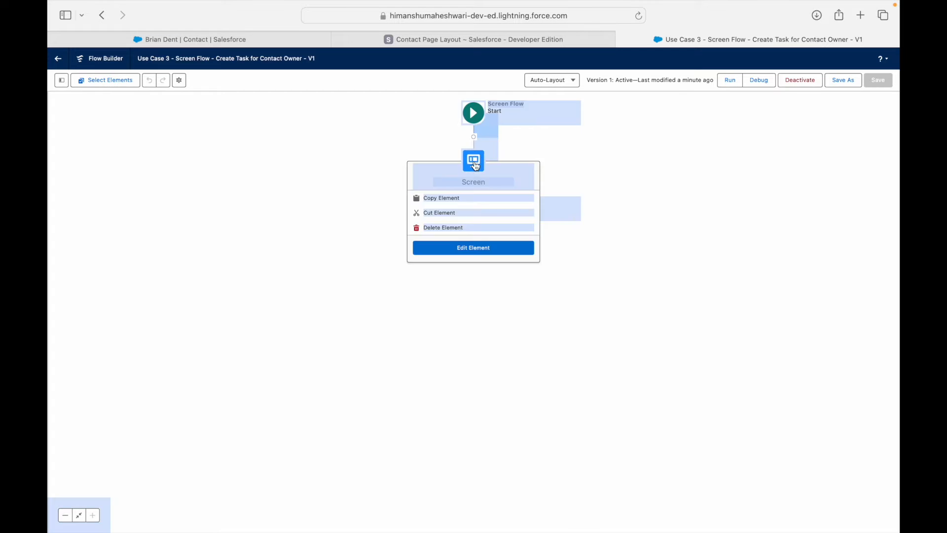
click(433, 161)
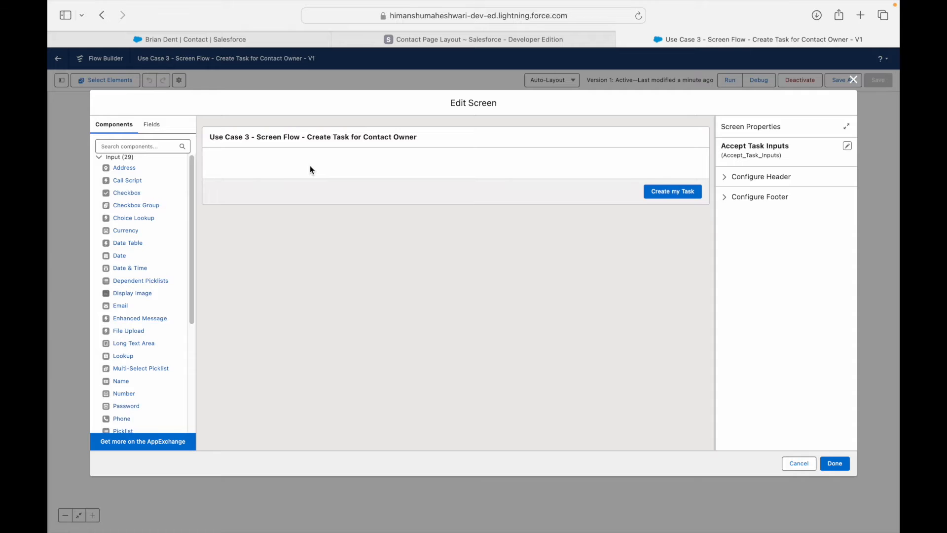
click(135, 146)
scroll(153, 246, down, 5)
scroll(155, 260, up, 5)
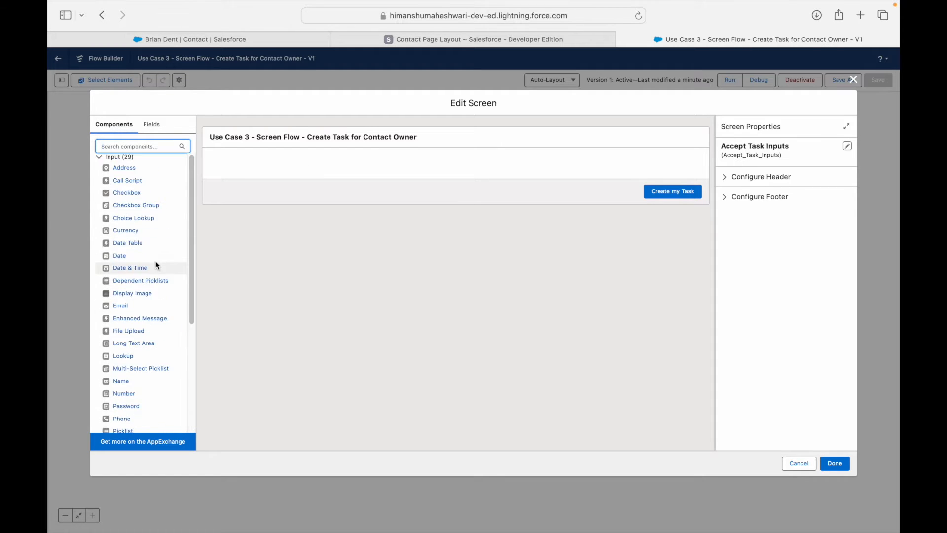
scroll(154, 197, down, 5)
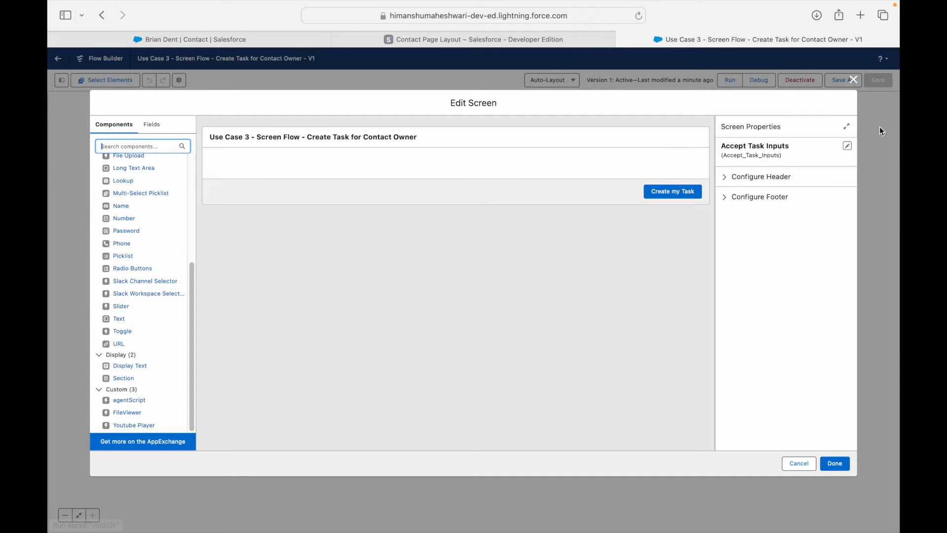
click(853, 80)
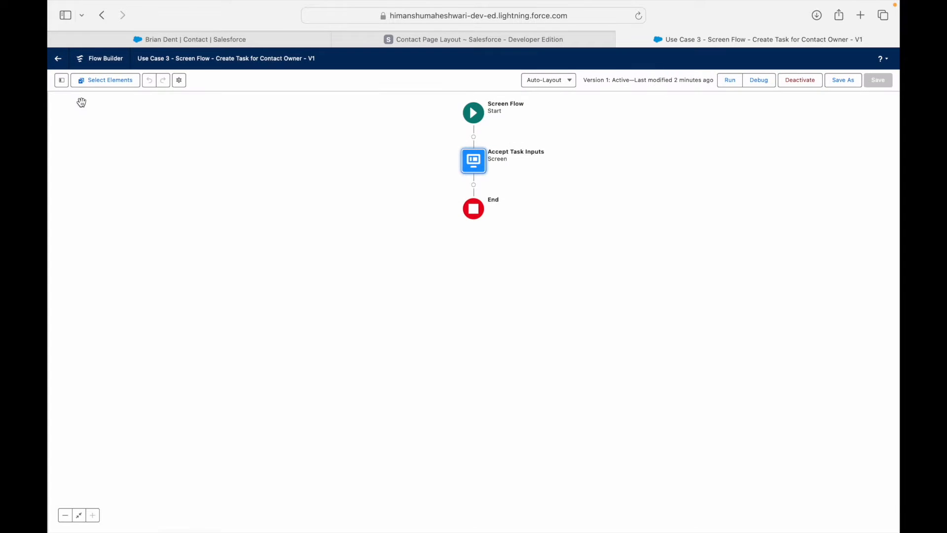
click(61, 80)
Start a new variable resource with the API name recordId.
click(81, 165)
click(362, 252)
click(355, 269)
click(348, 276)
text(recordId)
key(Tab)
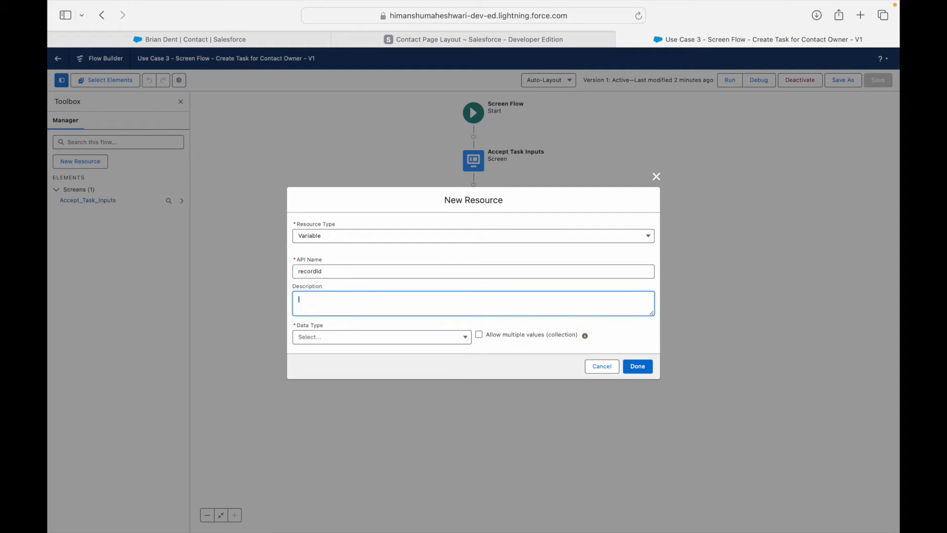
Set recordId's data type to Record with object Contact and save the variable.
click(330, 339)
click(318, 373)
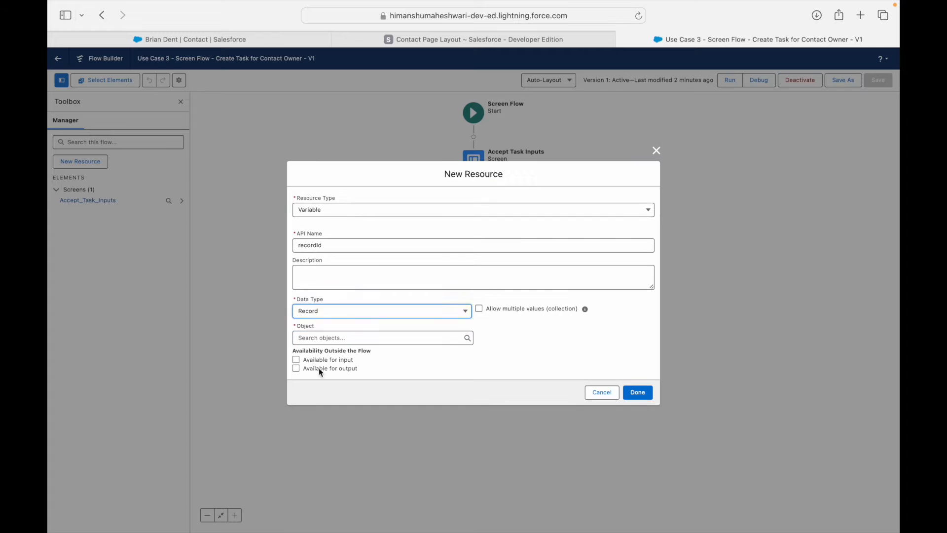
click(414, 312)
click(326, 330)
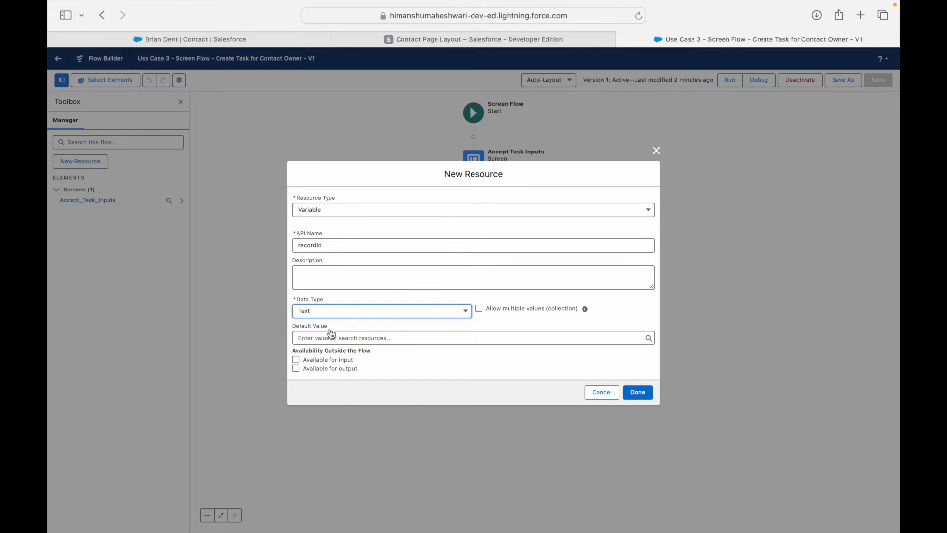
click(340, 336)
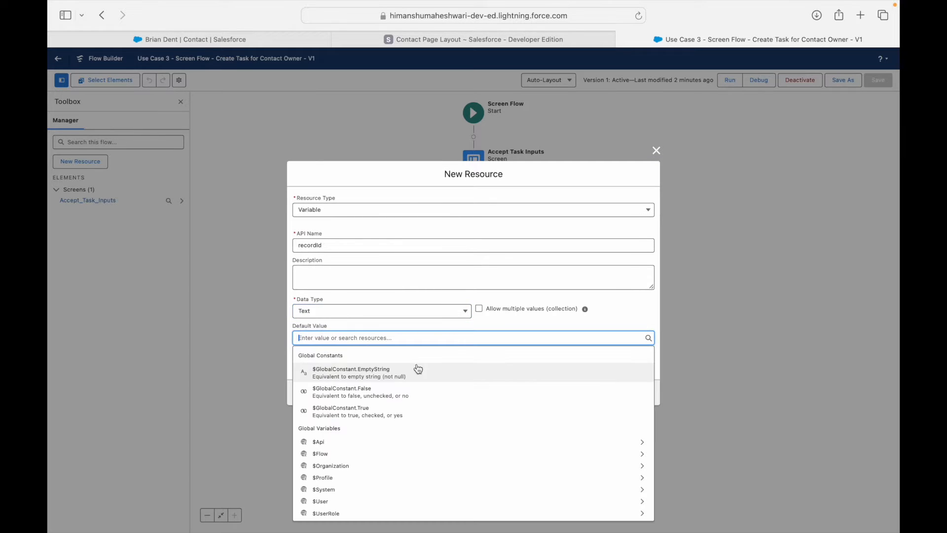
click(470, 298)
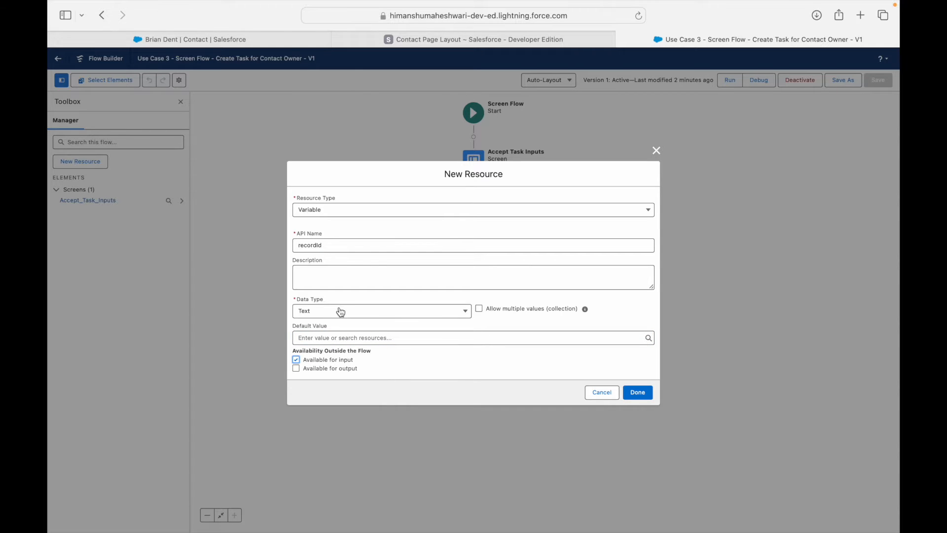
click(396, 311)
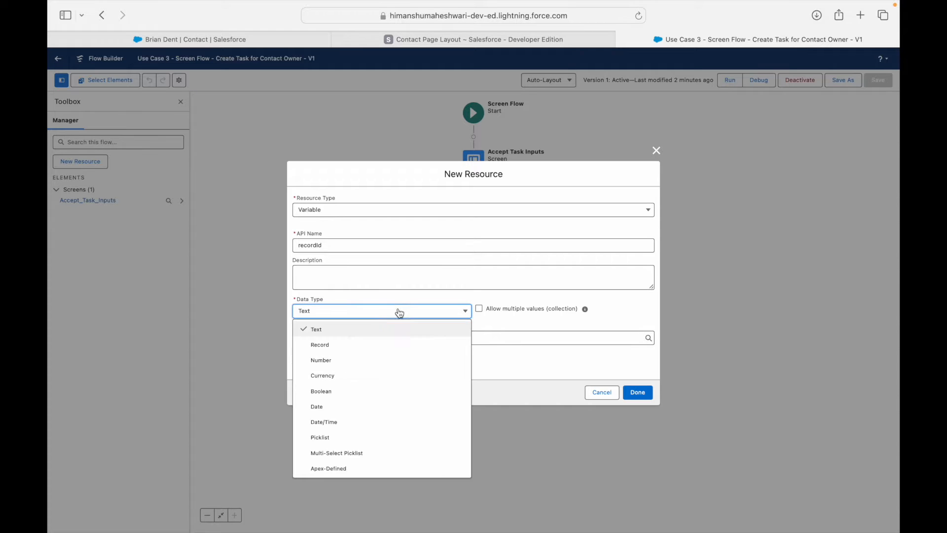
click(358, 343)
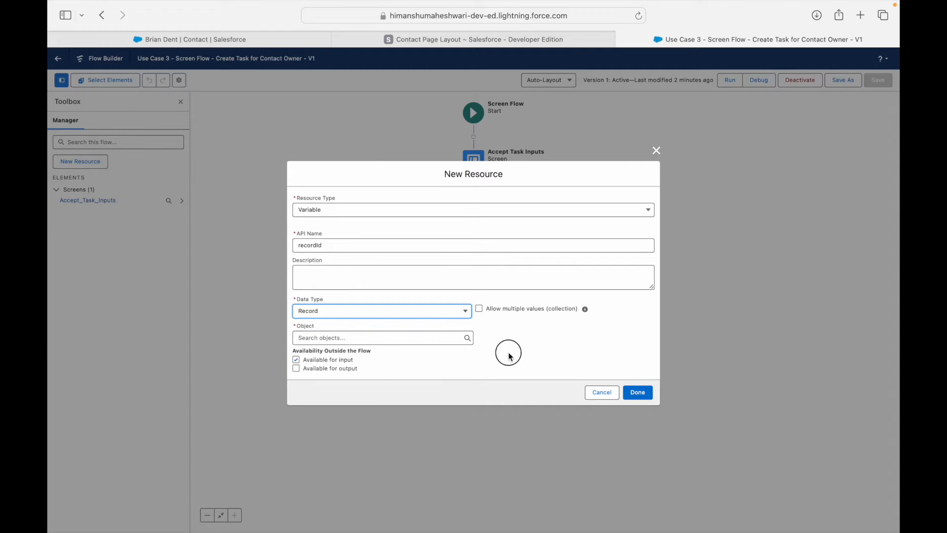
click(354, 337)
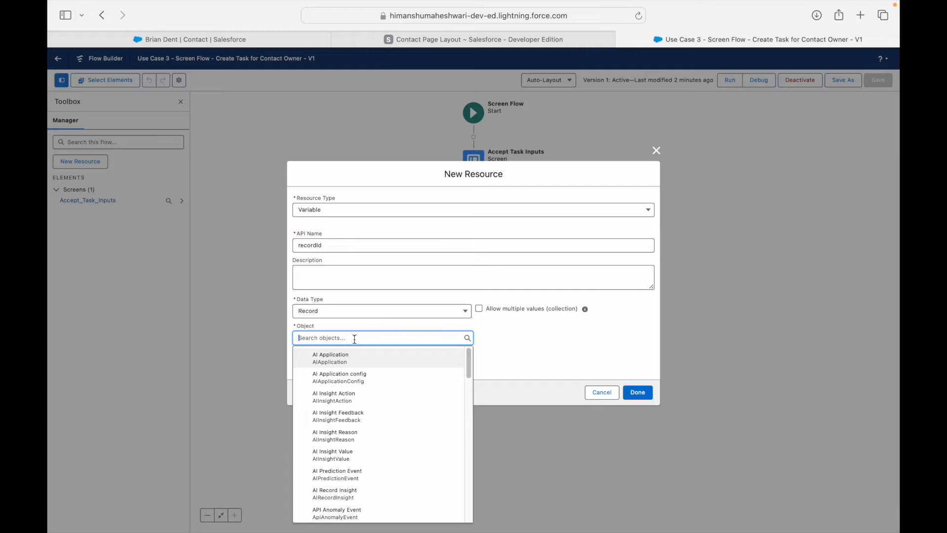
text(Contact)
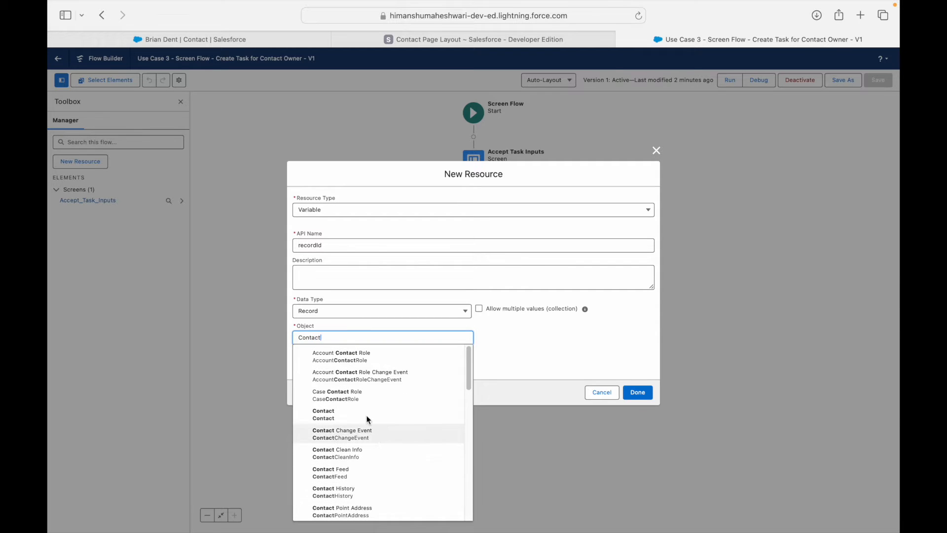
click(368, 417)
click(632, 391)
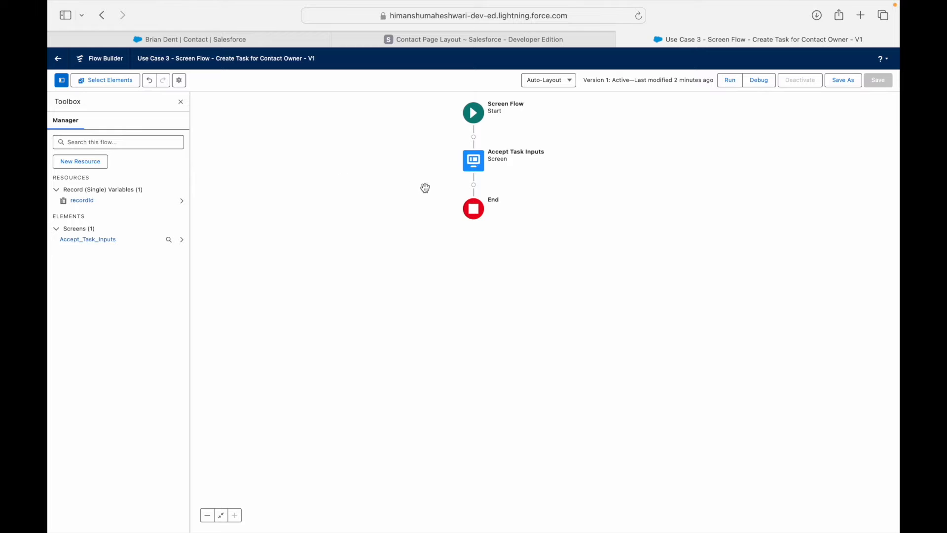
click(473, 185)
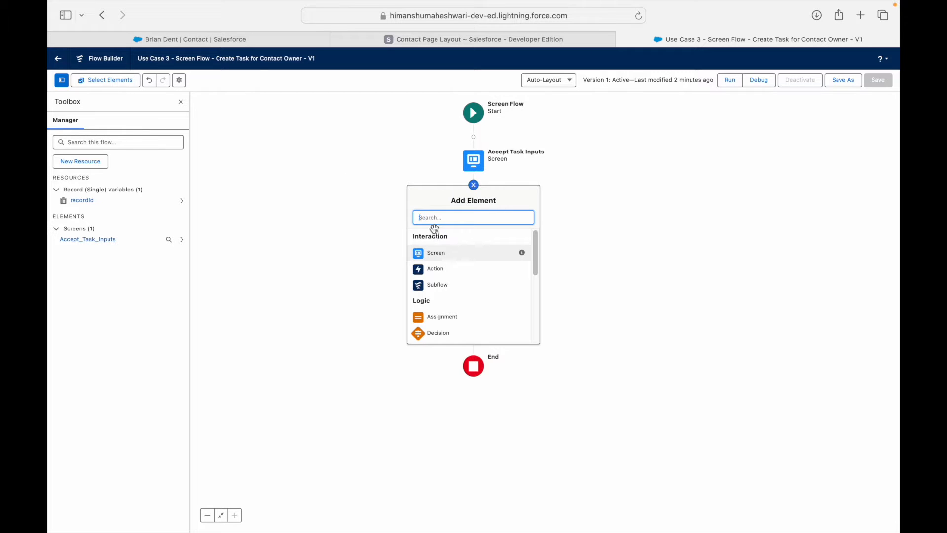
text(Create Re)
key(BackSpace)
key(BackSpace)
key(BackSpace)
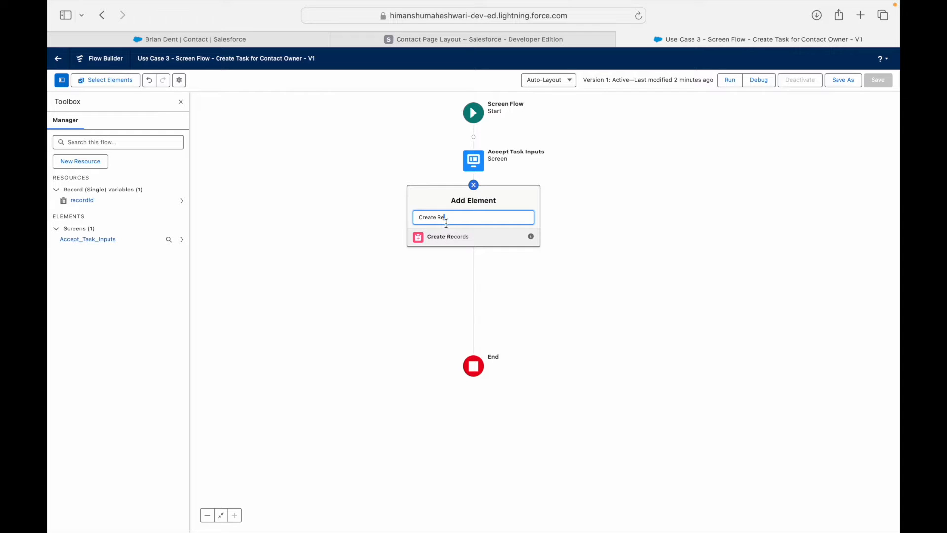
key(BackSpace)
key(BackSpace)
key(BackSpace)
key(BackSpace)
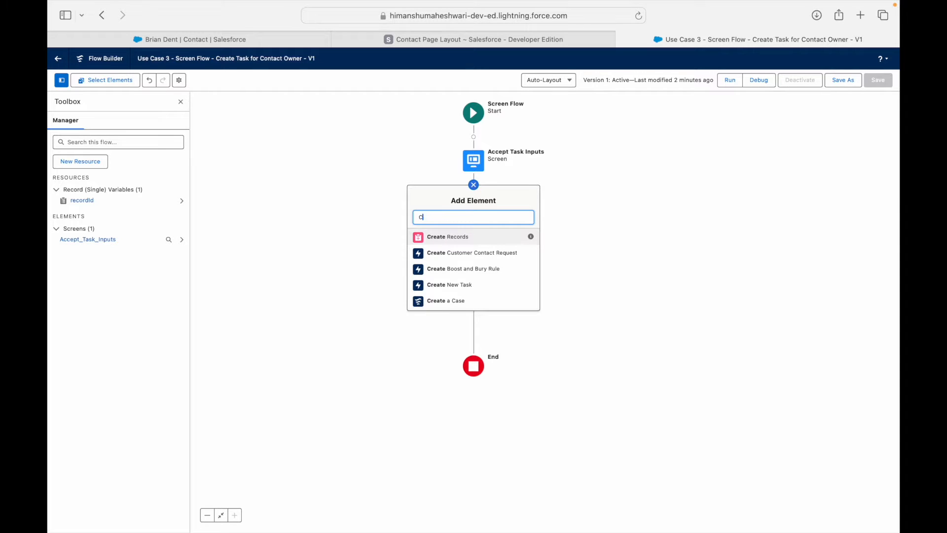
scroll(460, 295, down, 5)
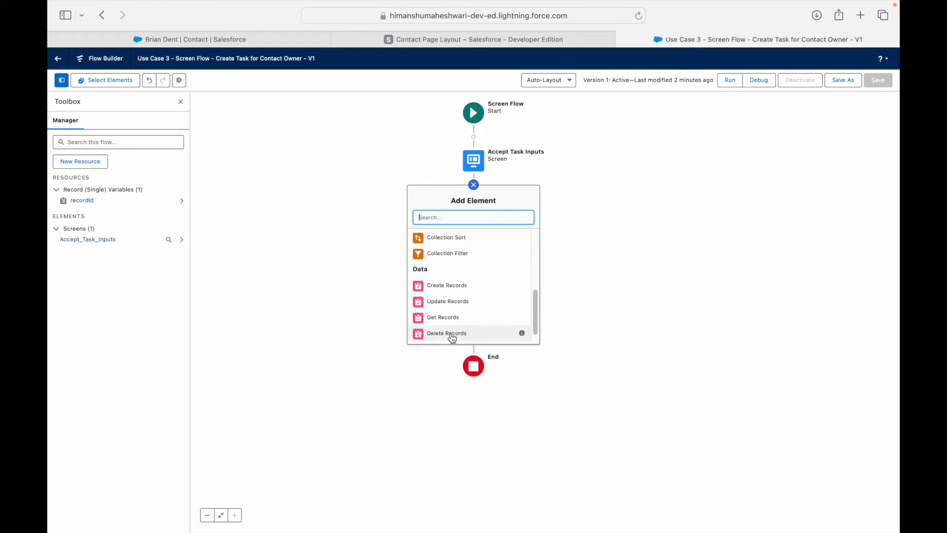
scroll(451, 335, down, 1)
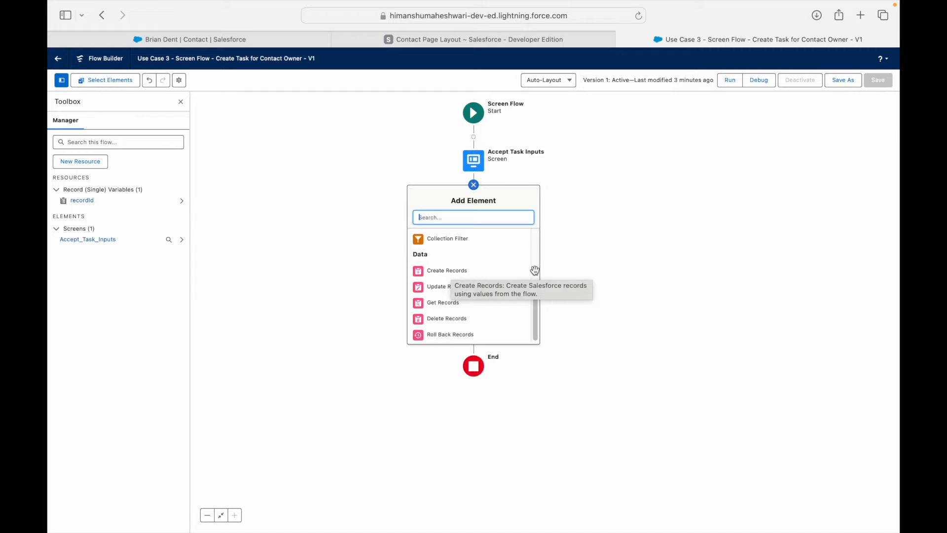
mouse_move(524, 272)
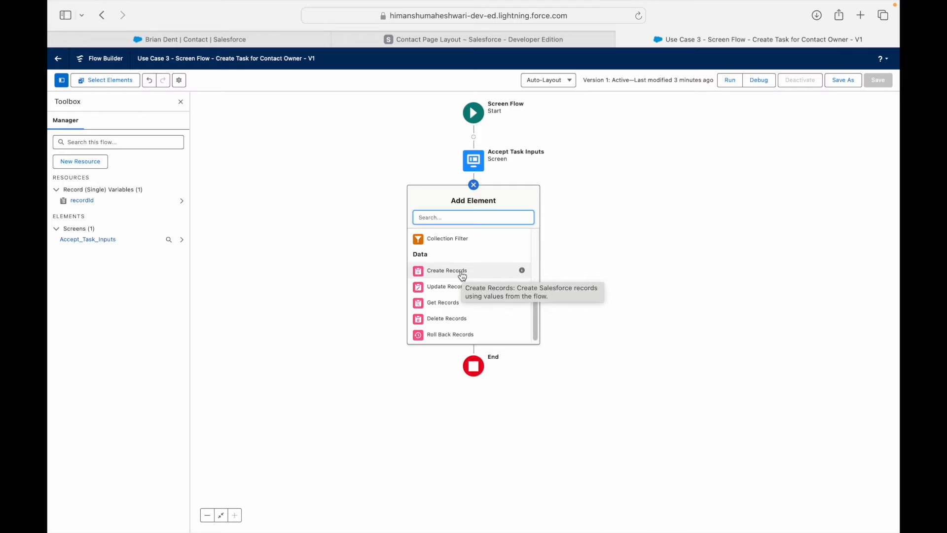
click(302, 267)
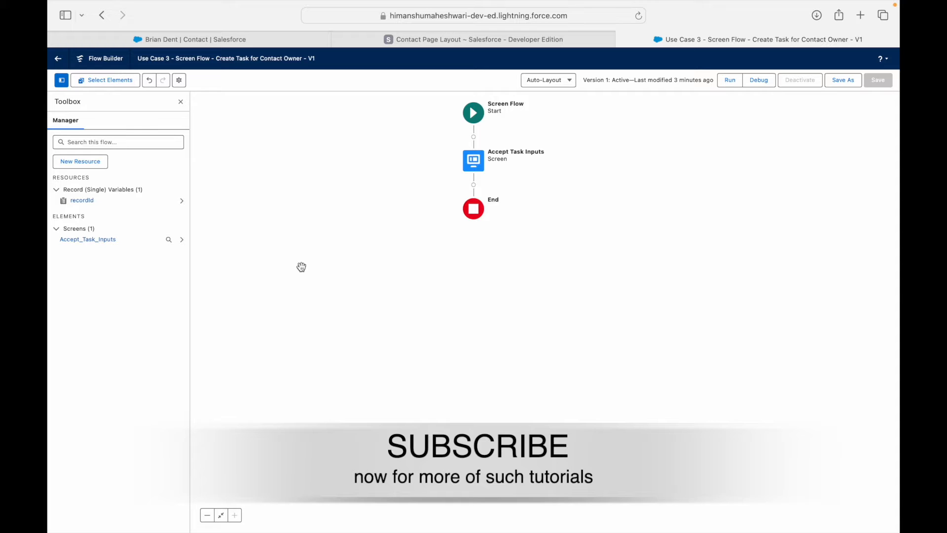
Open the Accept Task Inputs screen for editing and scroll through its components.
double_click(476, 153)
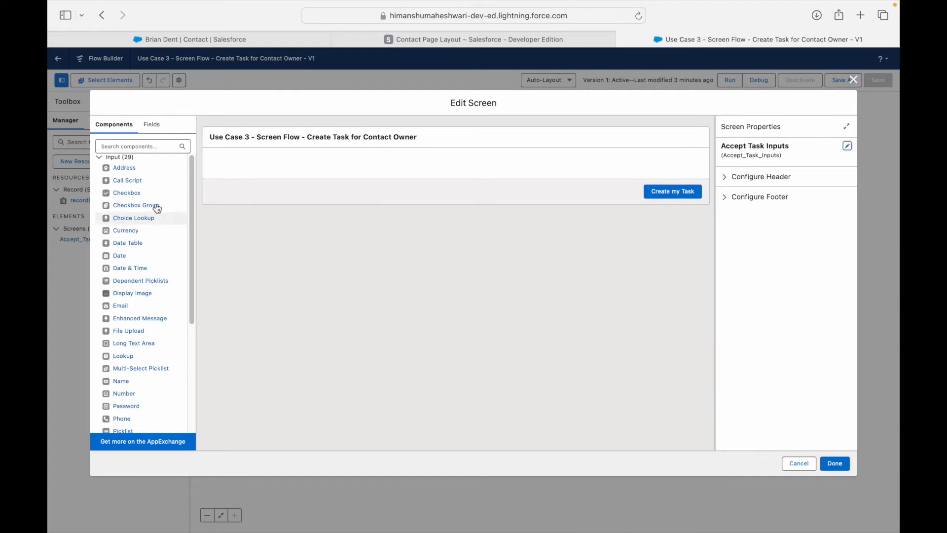
scroll(121, 380, down, 5)
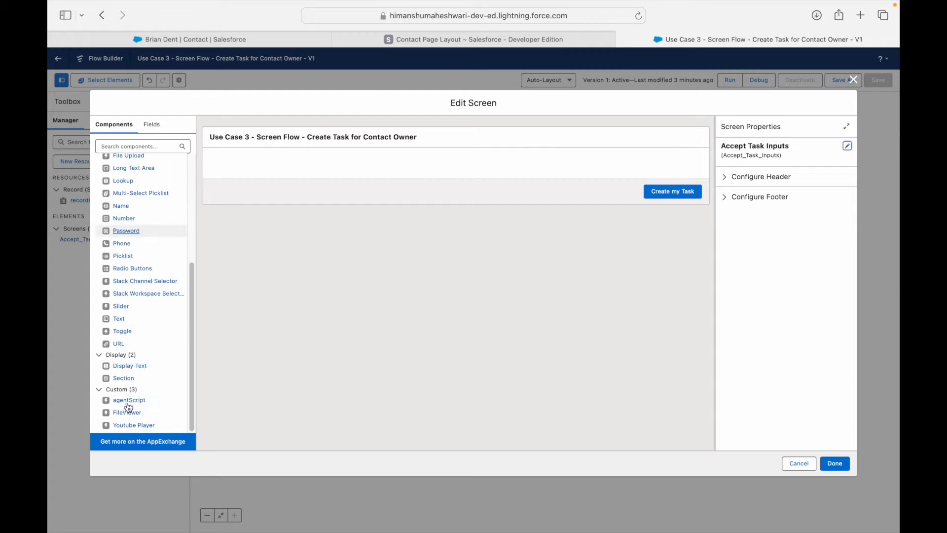
scroll(126, 276, up, 5)
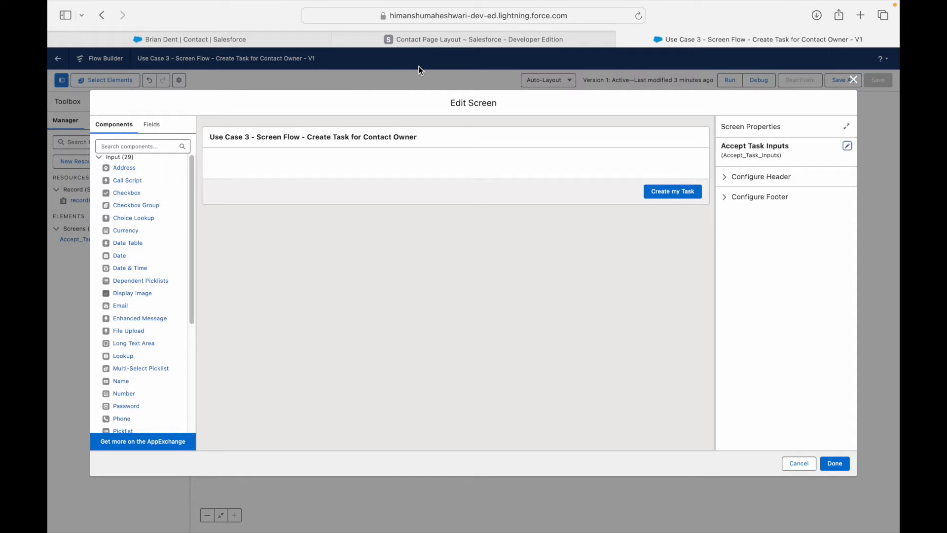
On the Use Case 3 slide, highlight 'subject' and 'description' in the requirement text.
key(ctrl+Left)
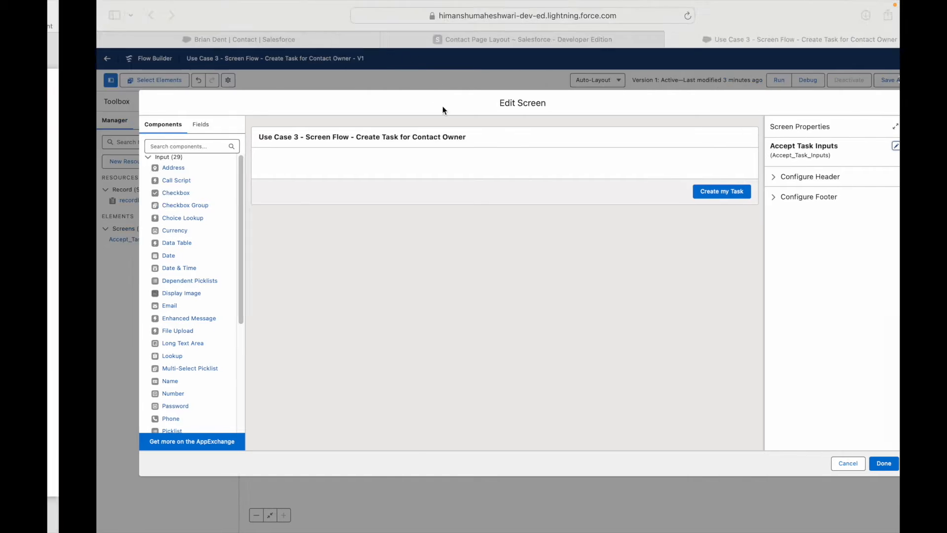
double_click(623, 236)
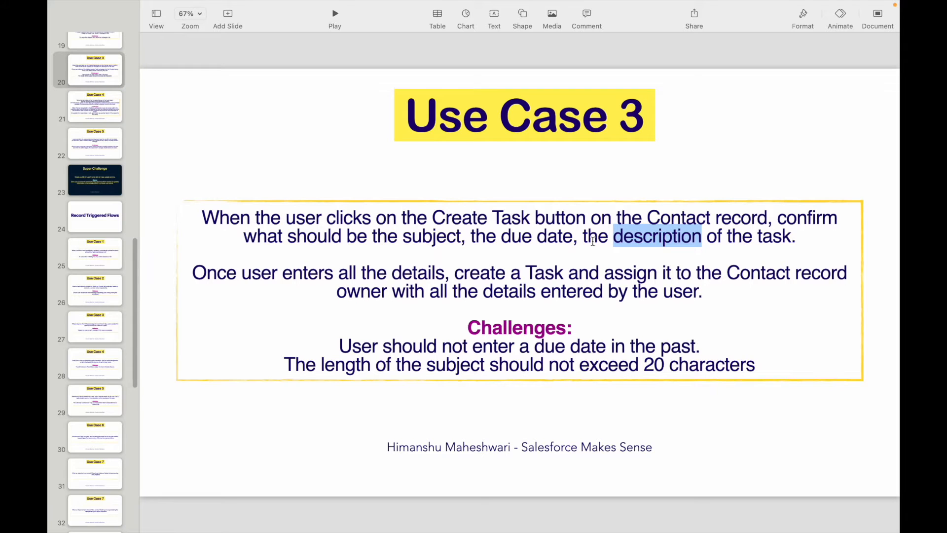
double_click(412, 237)
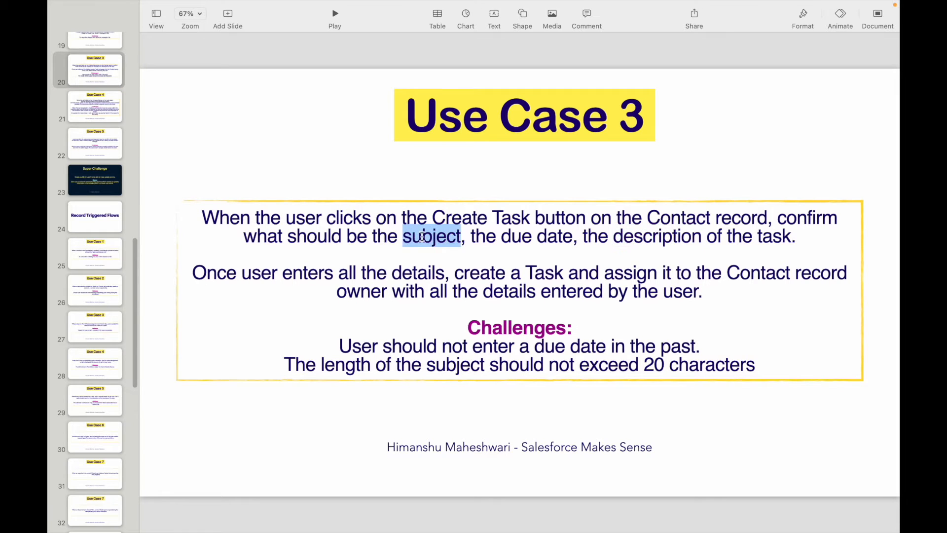
click(618, 232)
drag(403, 236, 687, 237)
click(686, 237)
Drag Text, Date and Long Text Area components onto the Accept Task Inputs screen canvas.
key(ctrl+Right)
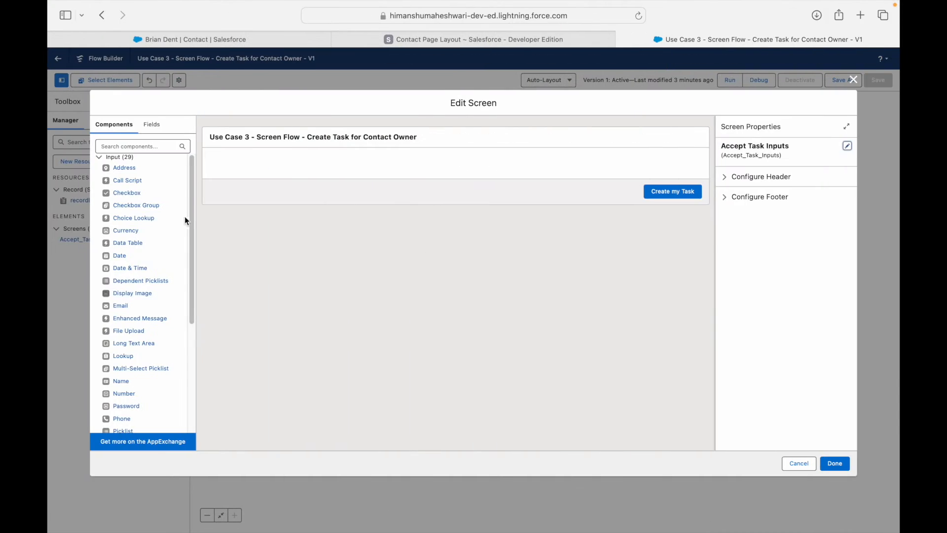
scroll(140, 370, down, 2)
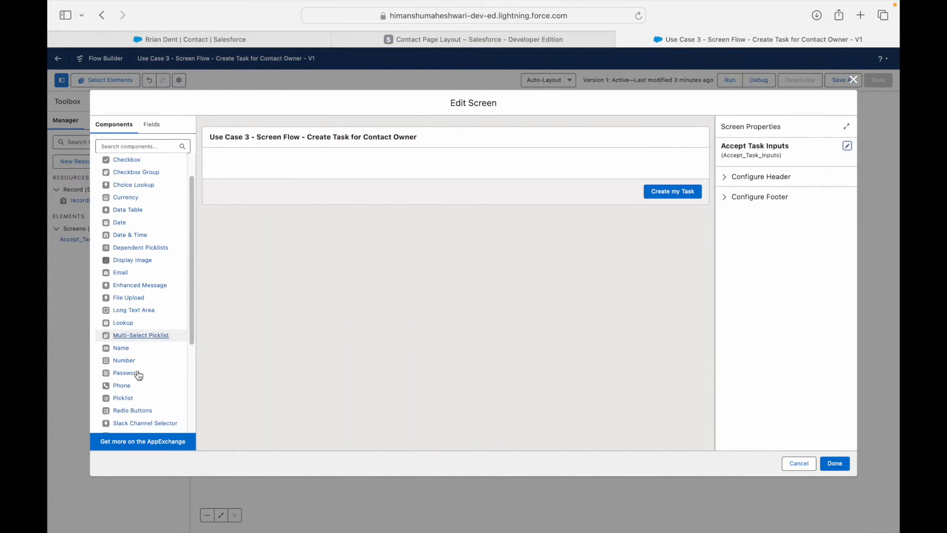
scroll(138, 370, down, 4)
drag(118, 389, 261, 173)
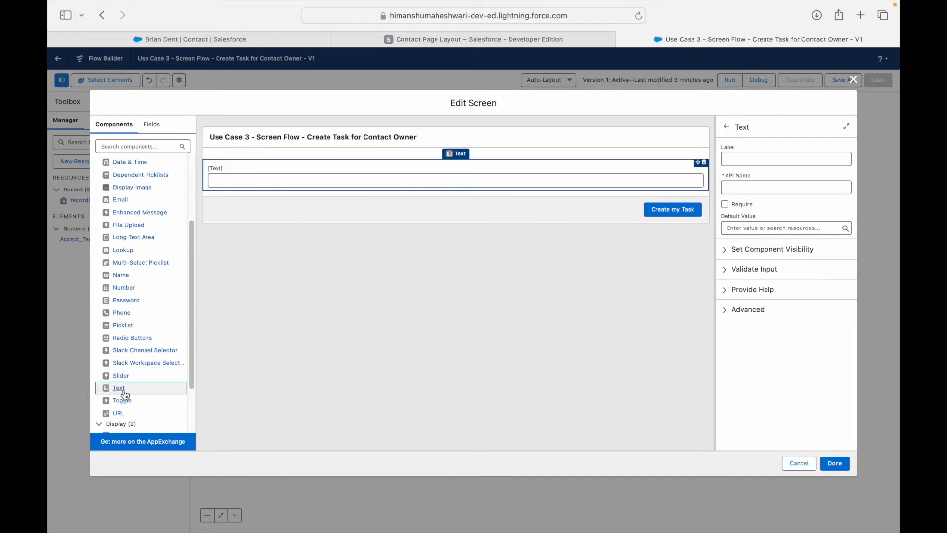
scroll(133, 185, up, 1)
drag(119, 156, 221, 190)
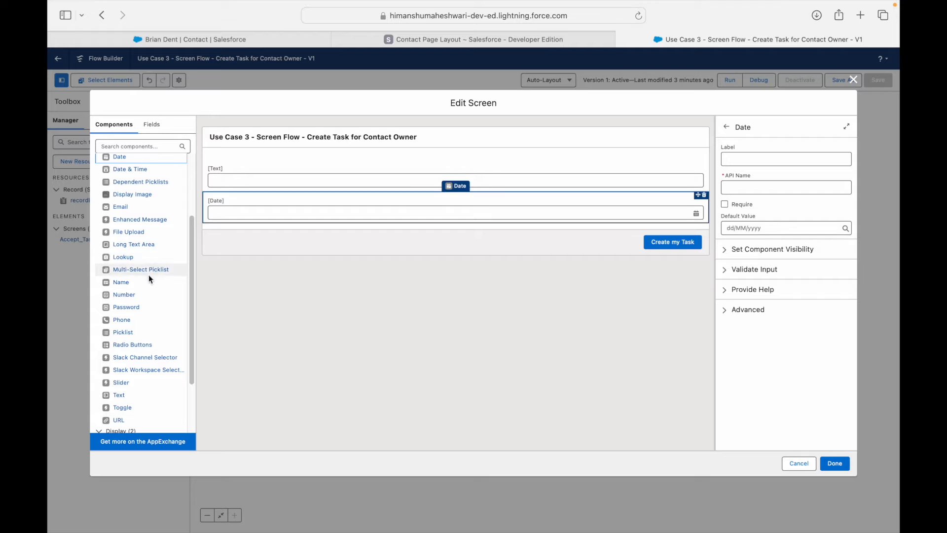
drag(133, 244, 239, 237)
Select each new field in turn, checking the Text field's visibility settings, and reselect Text.
click(269, 185)
click(278, 210)
click(275, 247)
click(271, 186)
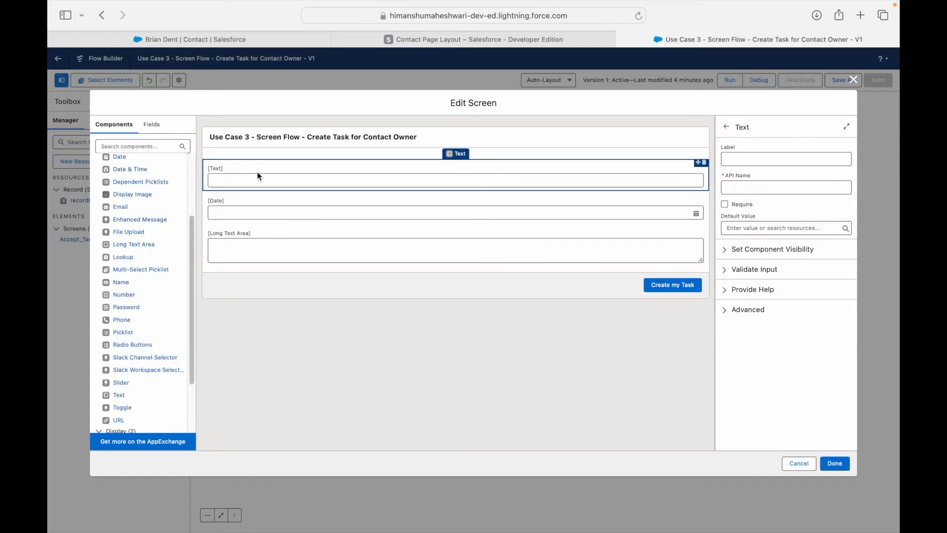
click(725, 250)
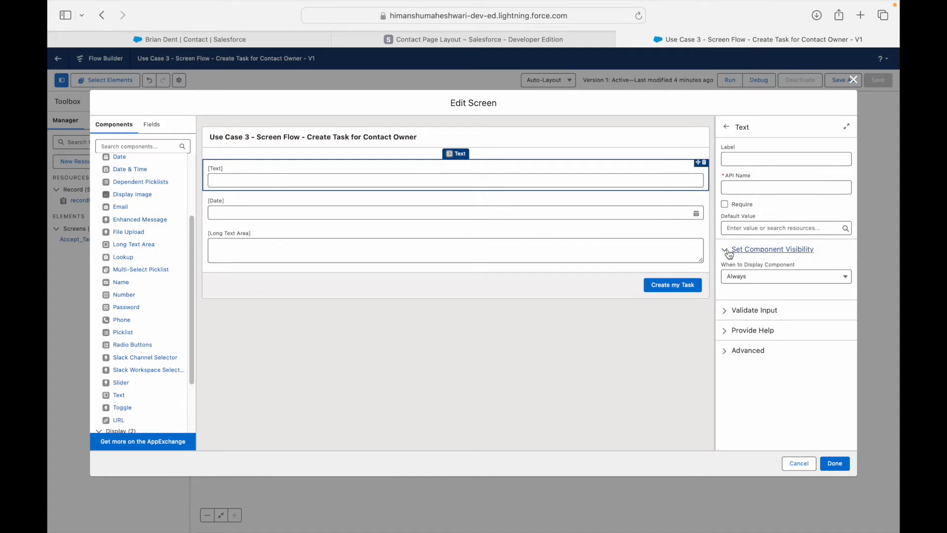
click(728, 252)
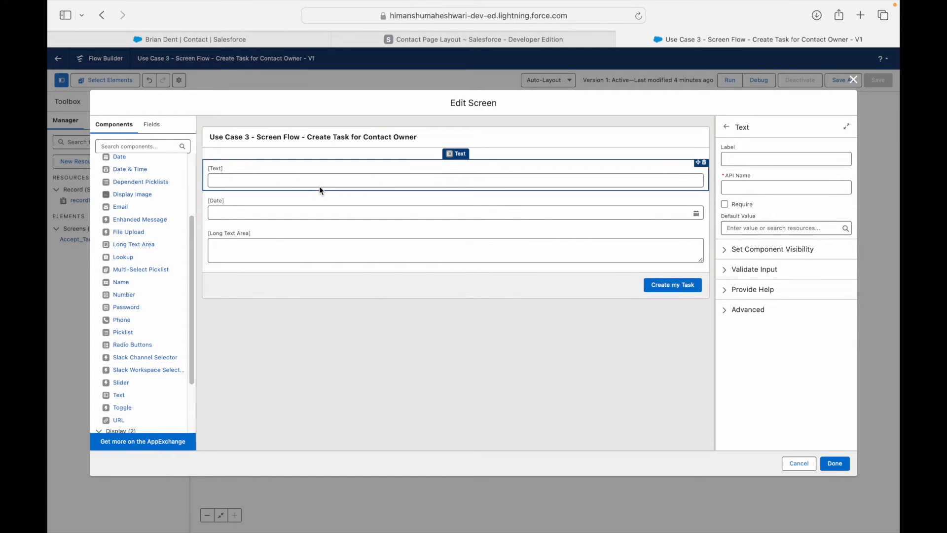
click(294, 241)
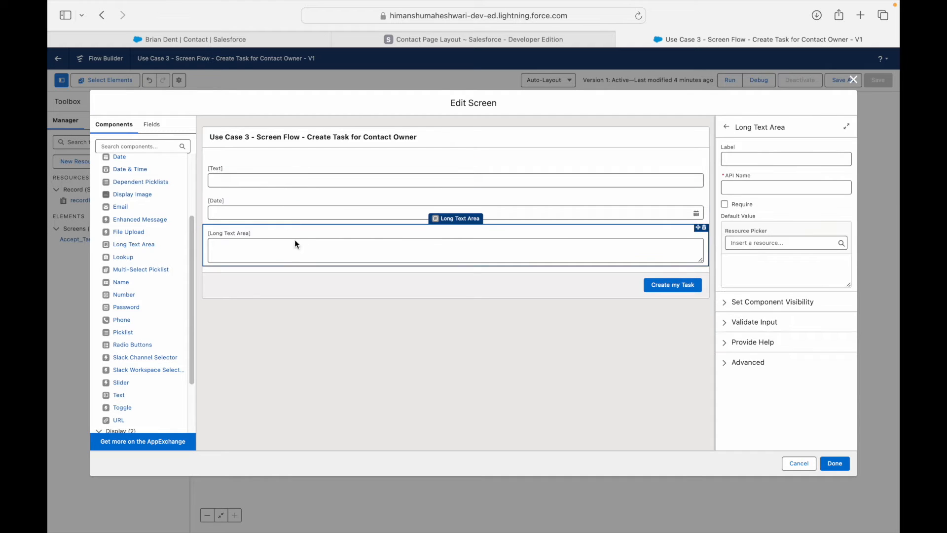
click(294, 166)
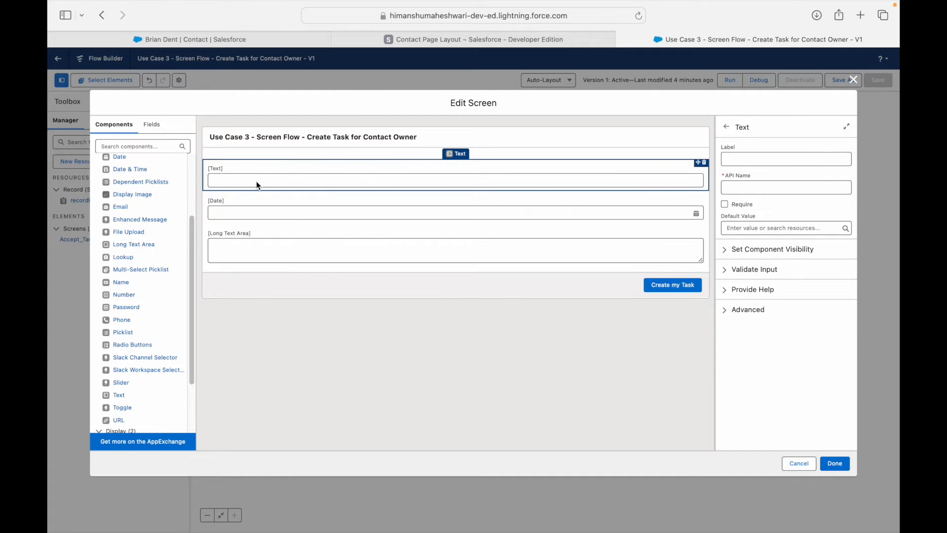
Label the Text field 'Subject' and make it required.
click(754, 159)
text(Subject)
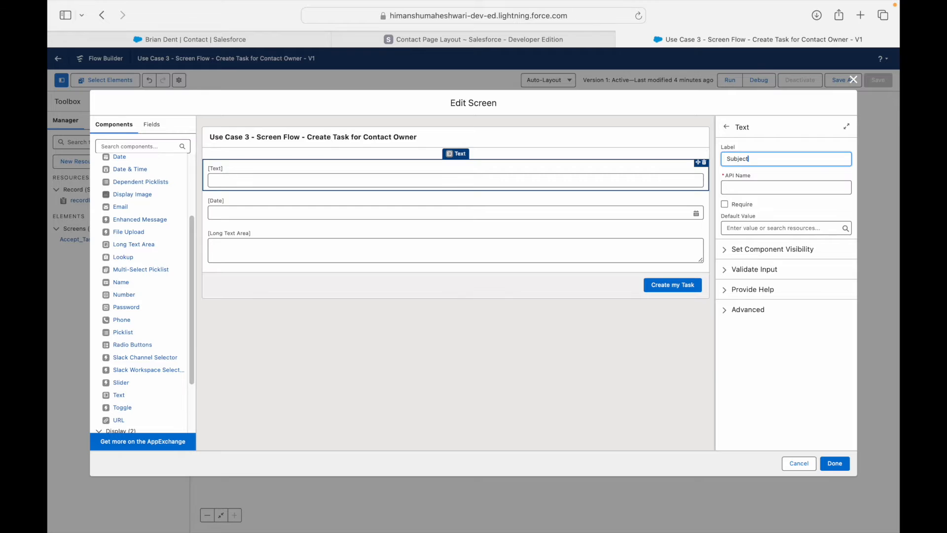
key(Tab)
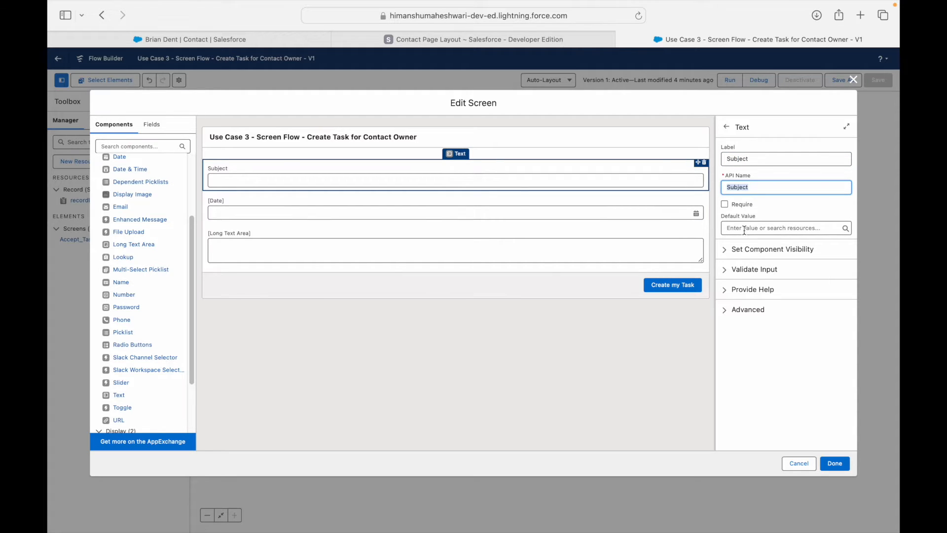
click(724, 203)
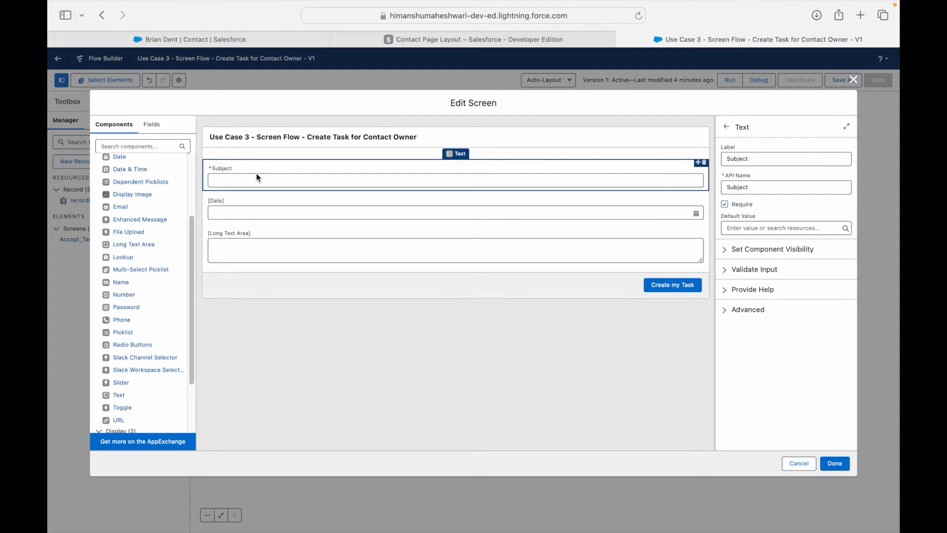
Label the Date field 'Due Date' and make it required.
click(256, 206)
click(738, 160)
text(Due Date)
key(Tab)
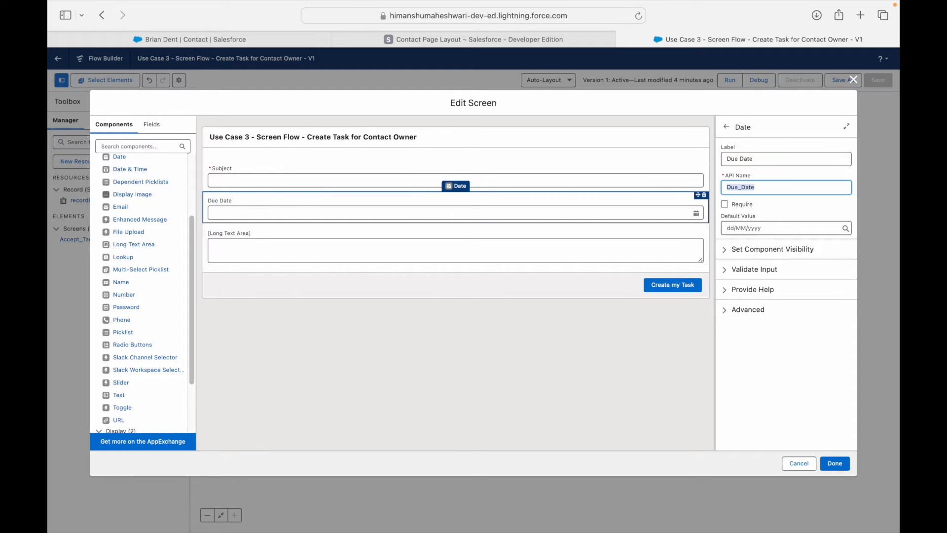
click(725, 203)
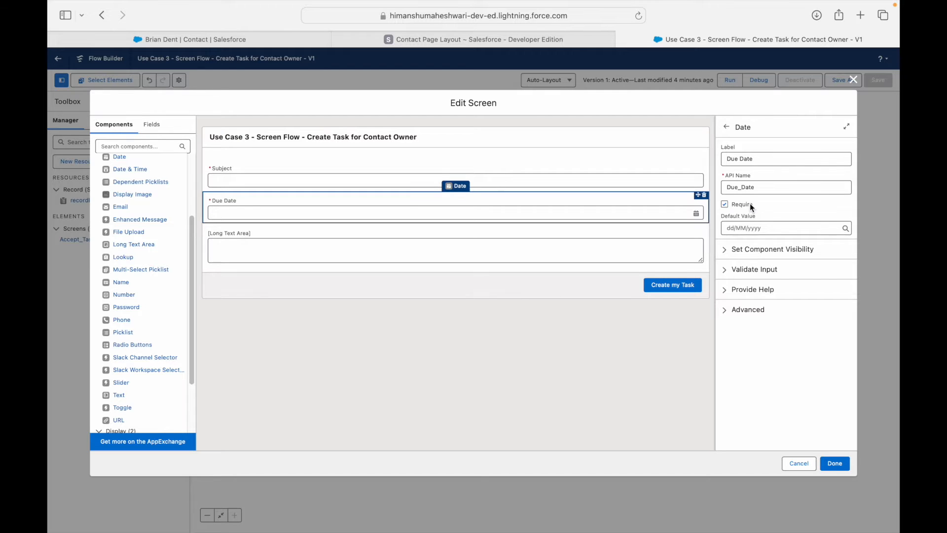
Label the Long Text Area 'Description' and close the screen editor with Done.
click(547, 237)
click(772, 159)
text(Description)
key(Tab)
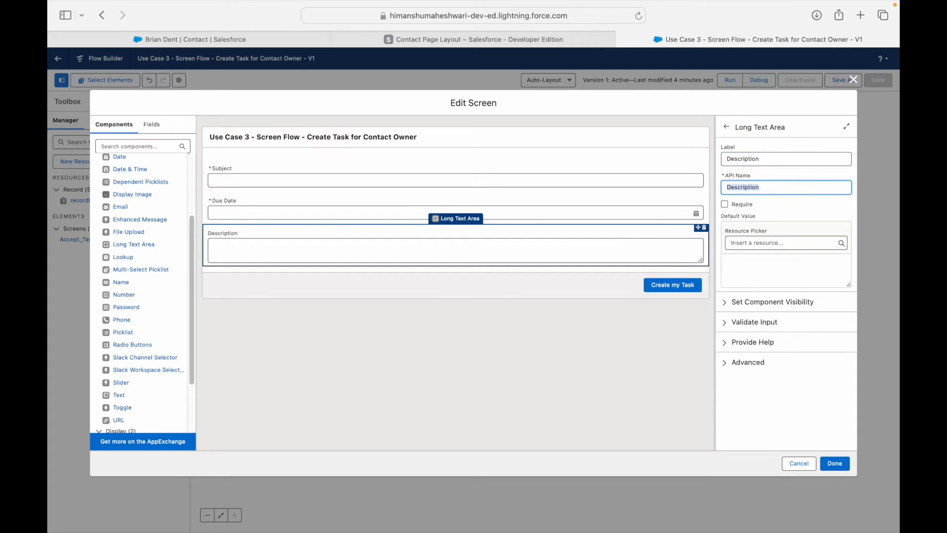
click(768, 202)
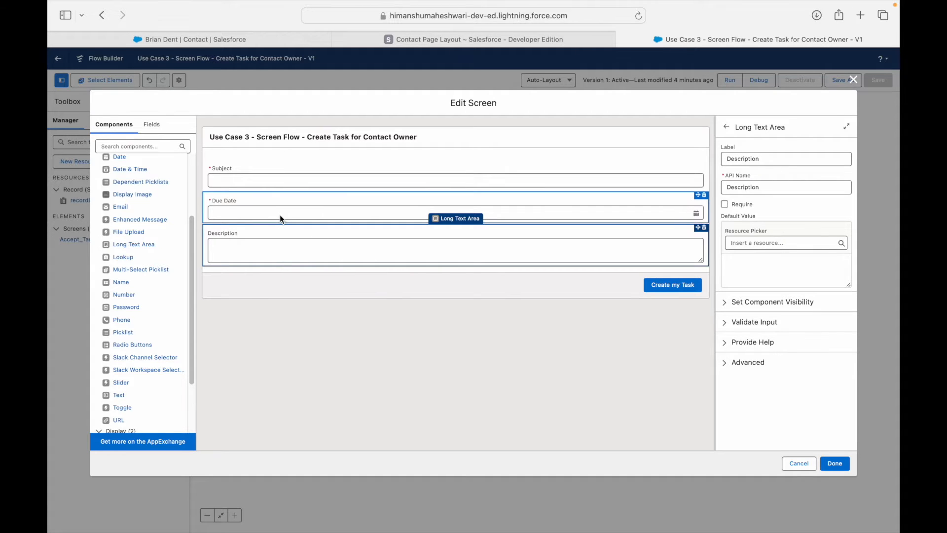
click(835, 464)
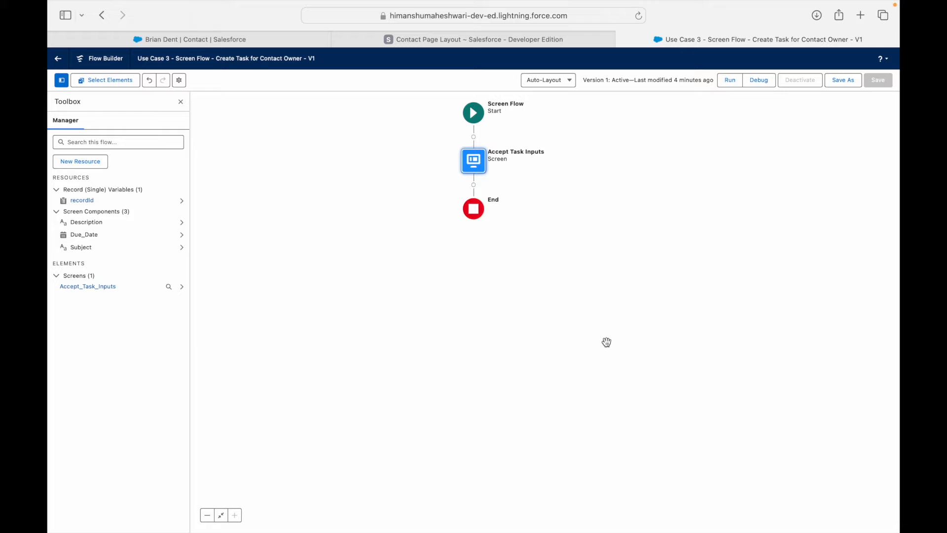
Add a Create Records element after Accept Task Inputs labelled 'Create task under a Contact'.
click(474, 186)
text(Create Rec)
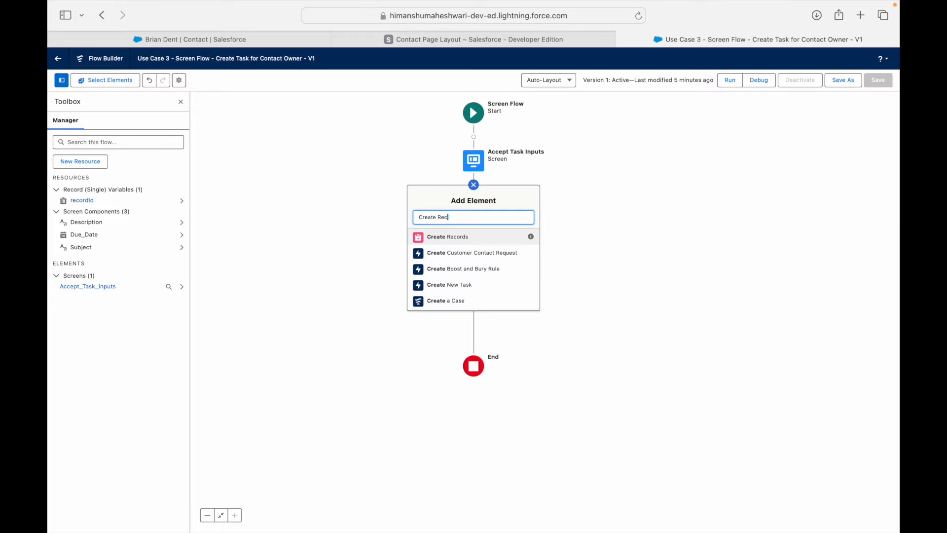
click(464, 239)
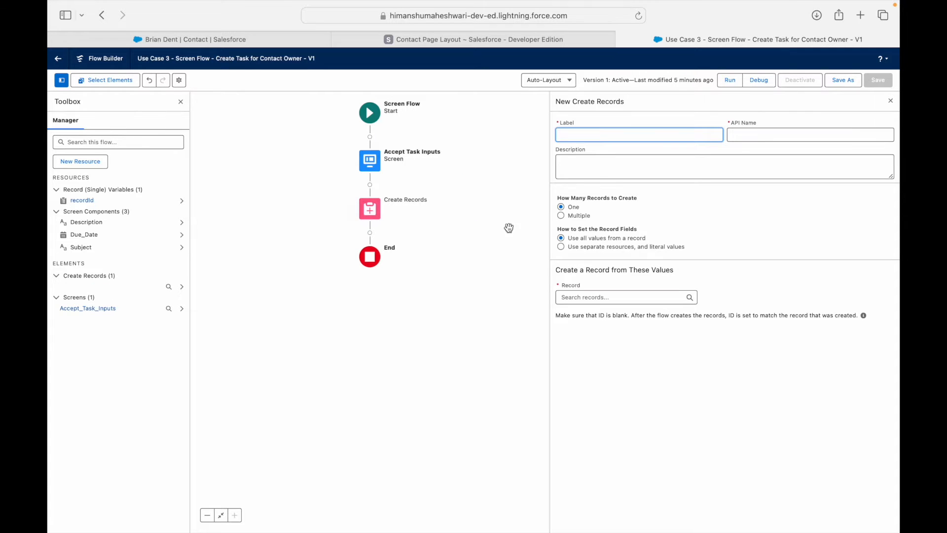
text(Create task under a Contact)
key(Tab)
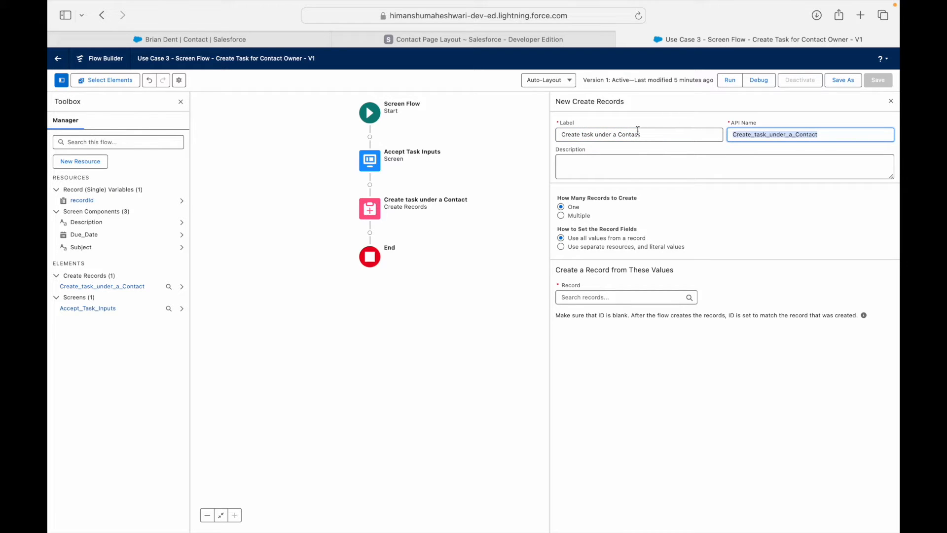
Keep a single record and choose separate resources and literal values for its fields.
drag(586, 197, 649, 196)
click(541, 201)
click(572, 216)
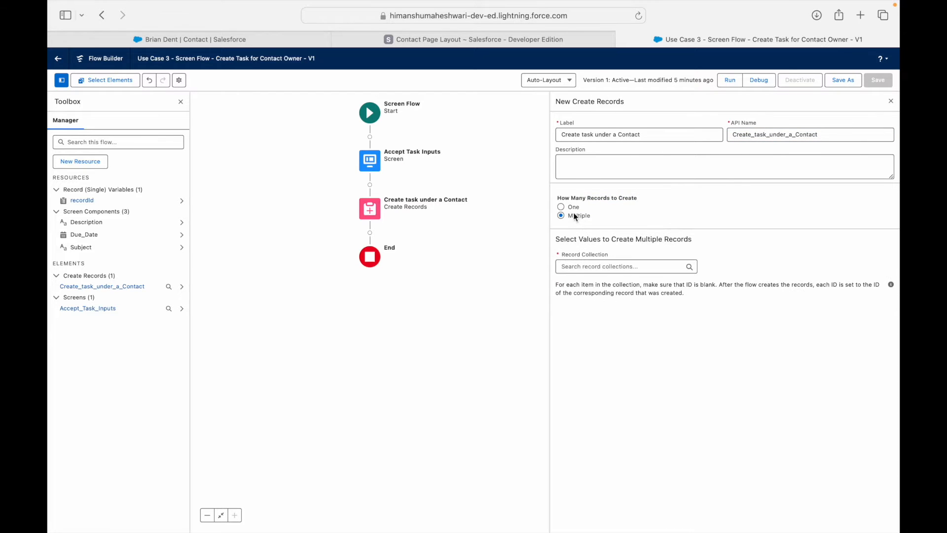
click(571, 209)
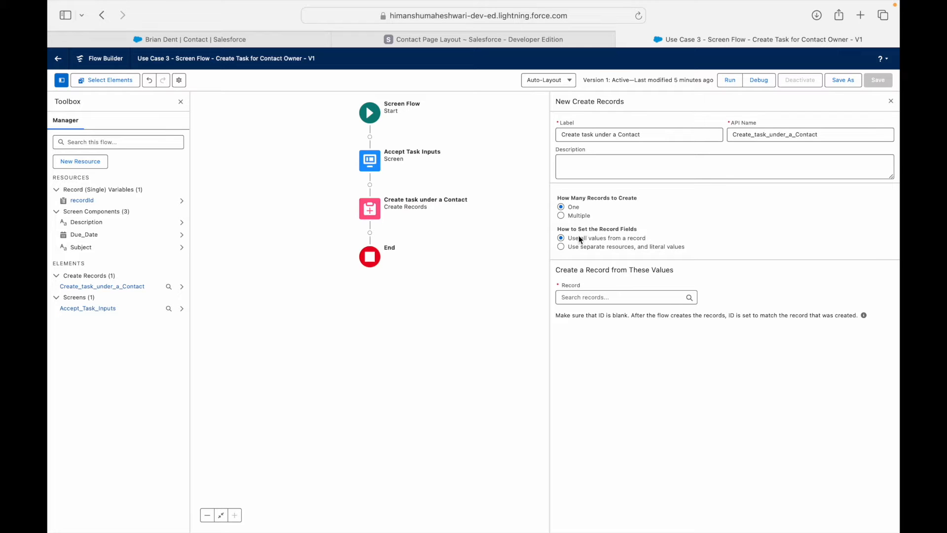
click(599, 296)
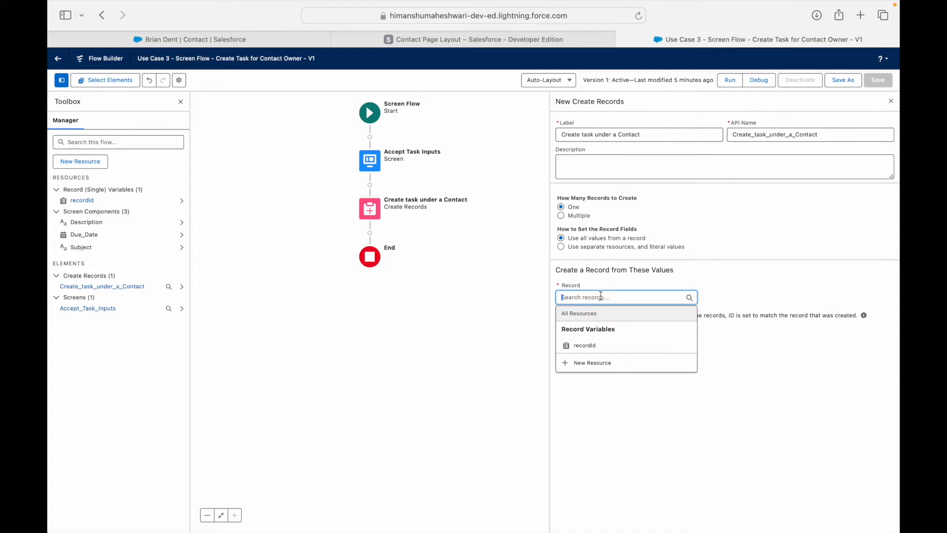
click(729, 280)
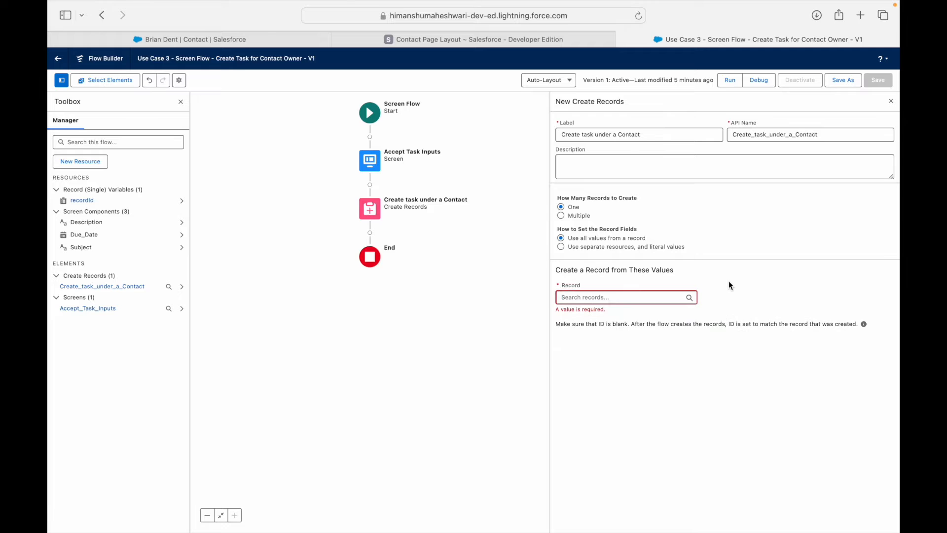
click(628, 297)
click(597, 245)
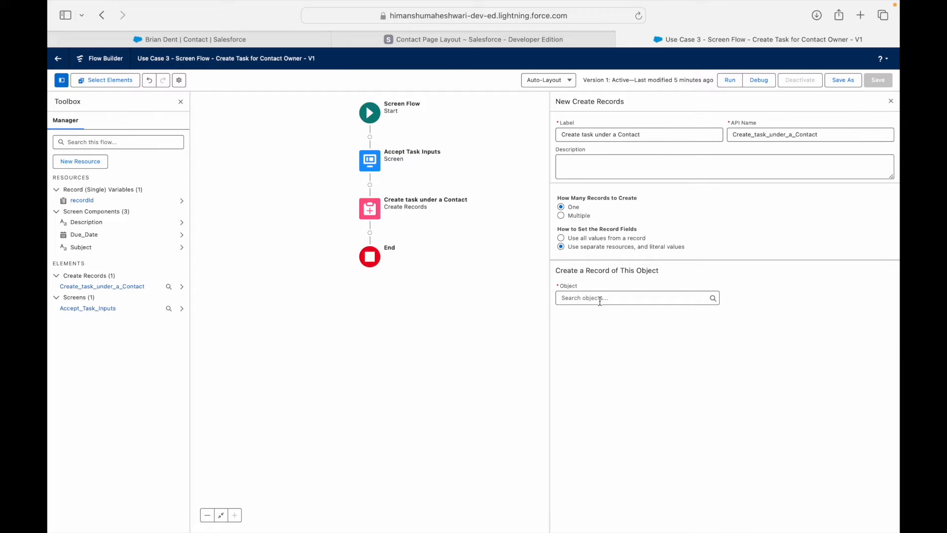
Pick Task as the object, browse its fields, then revert to using all values from a record.
click(600, 298)
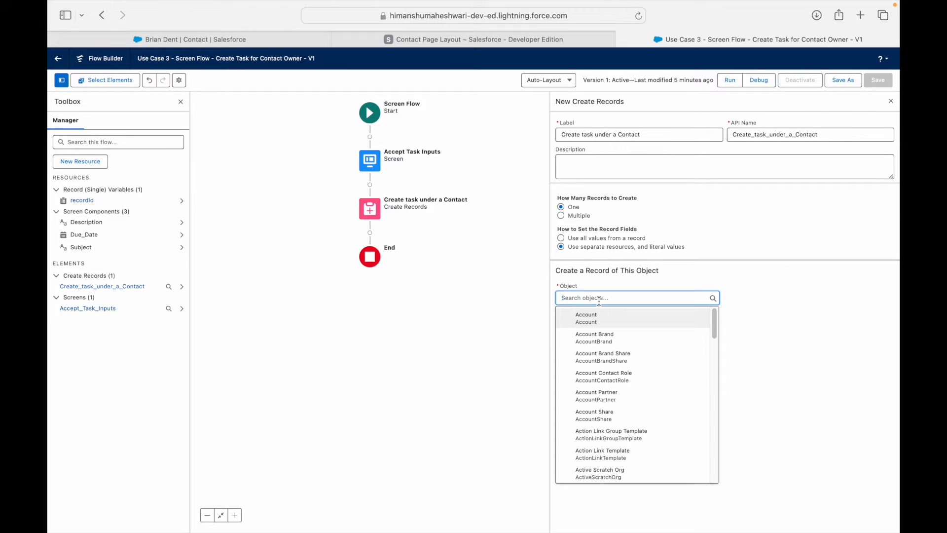
text(task)
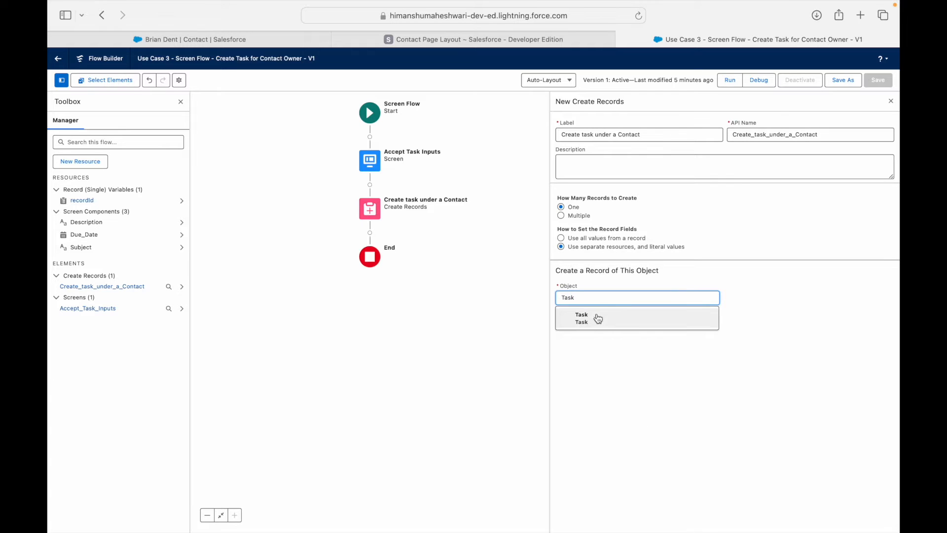
click(596, 316)
click(596, 348)
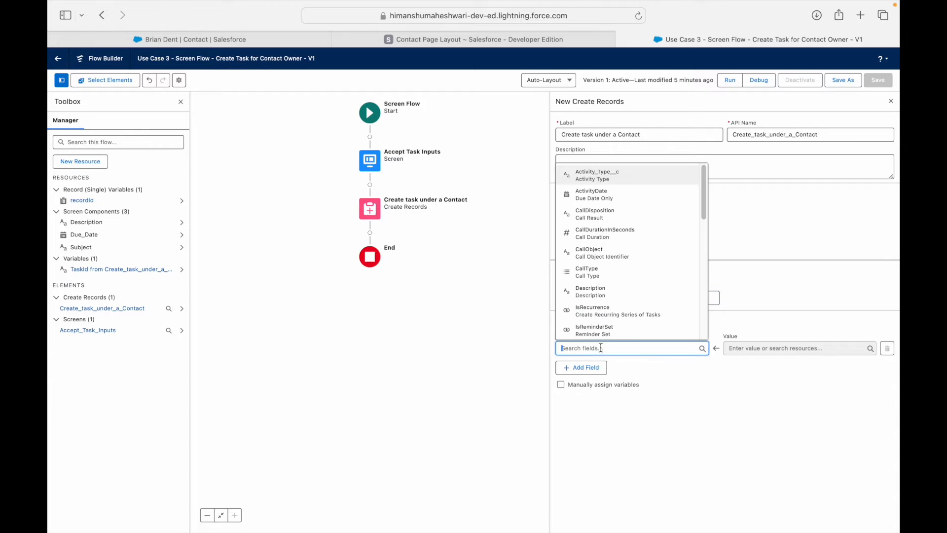
click(674, 398)
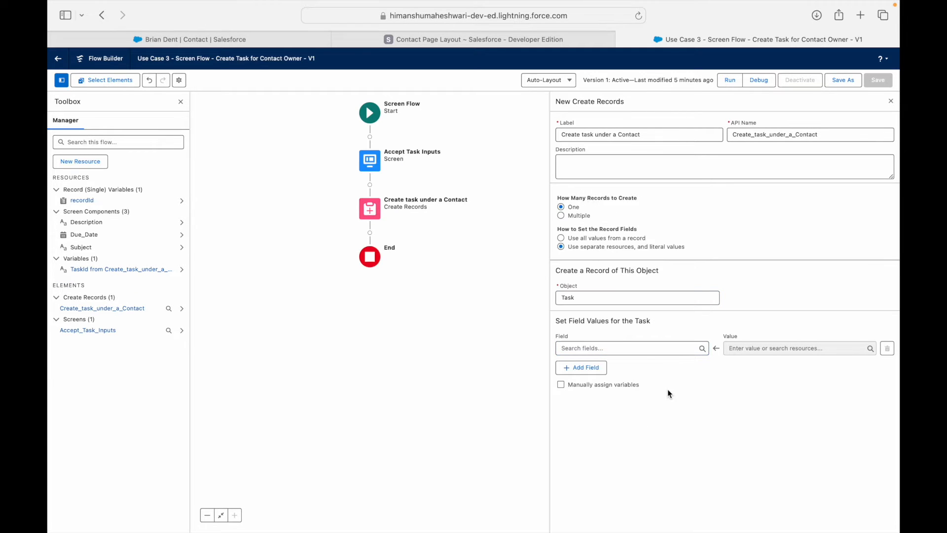
click(624, 348)
click(811, 277)
click(587, 239)
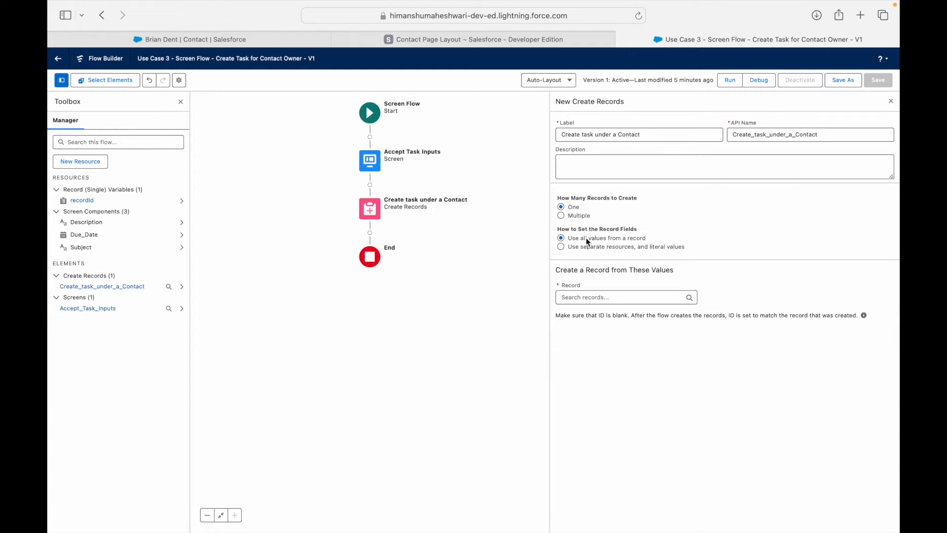
Check the Due Date component, then switch Create Records to separate resources and literal values.
click(592, 298)
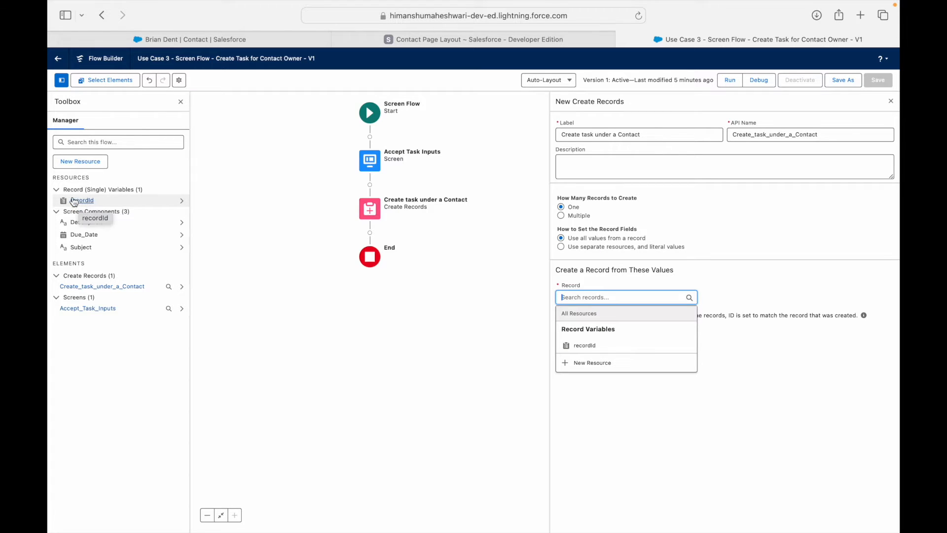
double_click(369, 159)
click(276, 211)
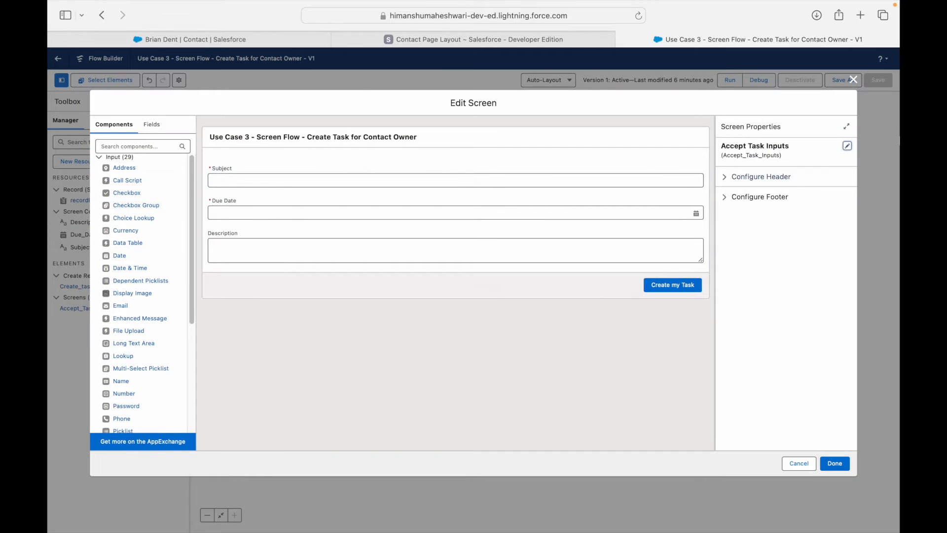
click(853, 80)
click(365, 214)
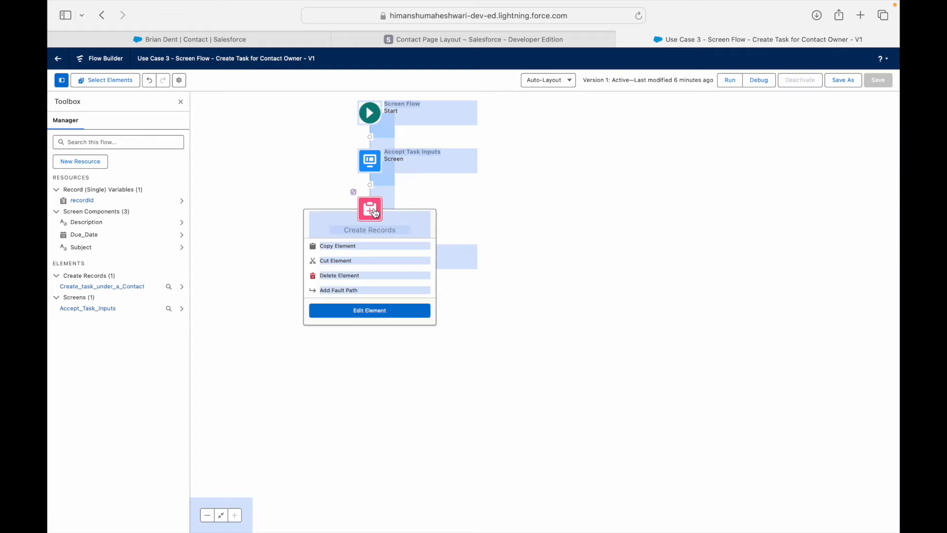
click(370, 309)
click(602, 235)
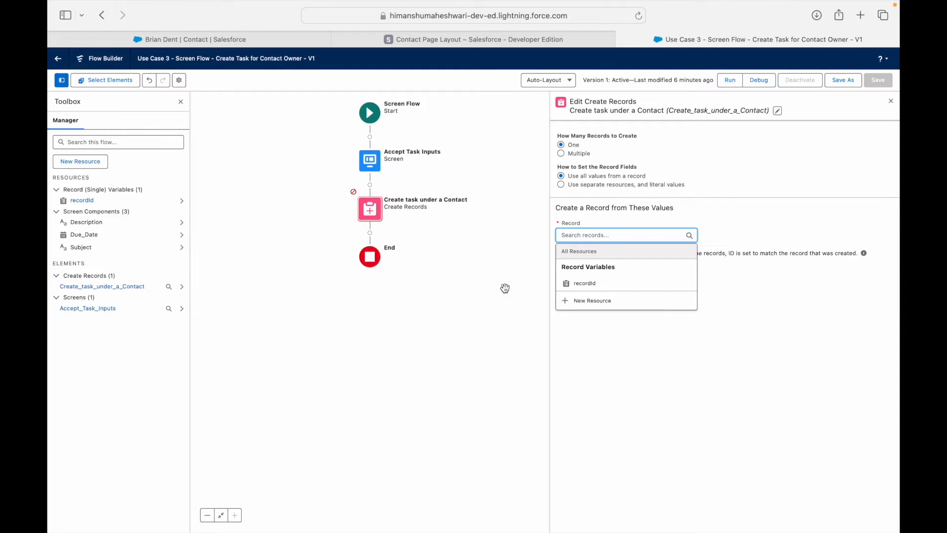
click(440, 311)
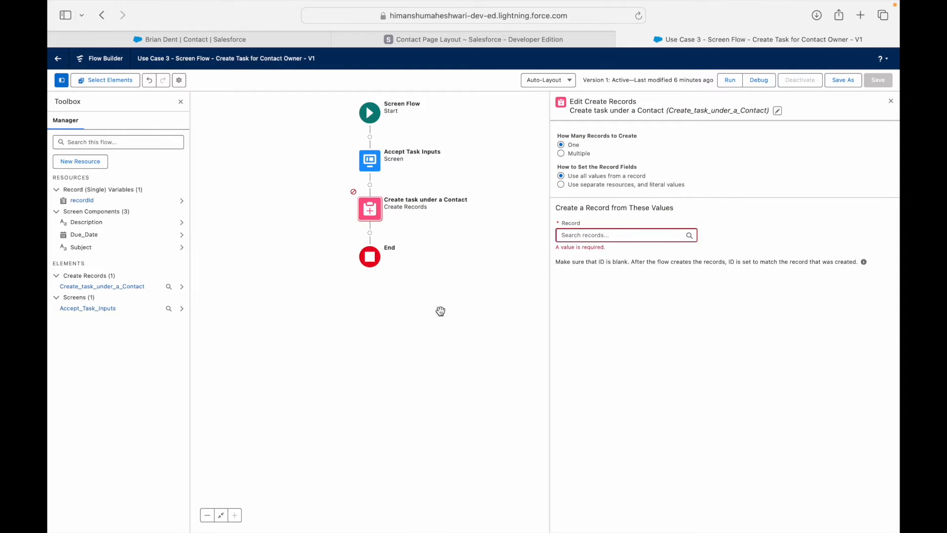
click(572, 184)
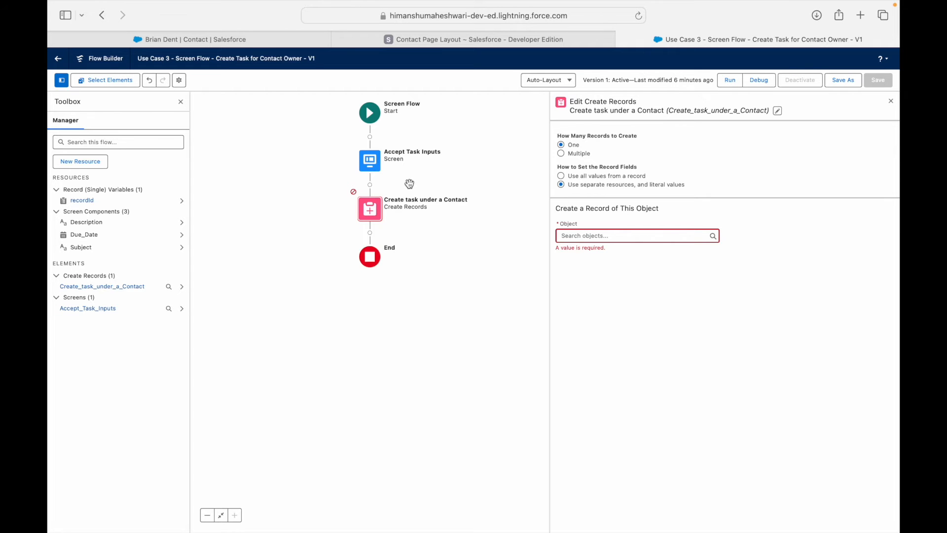
Review the Subject, Due Date and Description components, then enter Task as the object.
click(373, 166)
click(311, 177)
click(304, 210)
click(300, 246)
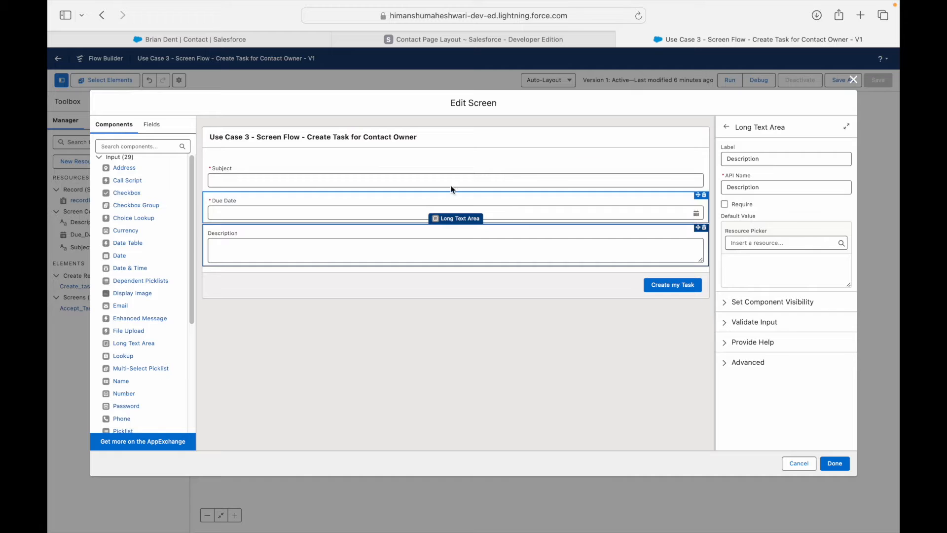
click(306, 180)
click(308, 213)
click(309, 226)
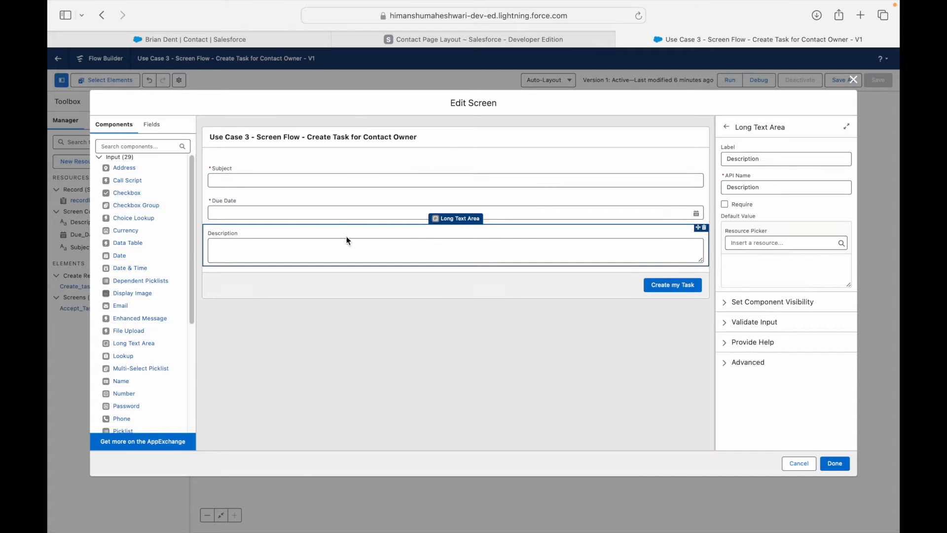
click(852, 79)
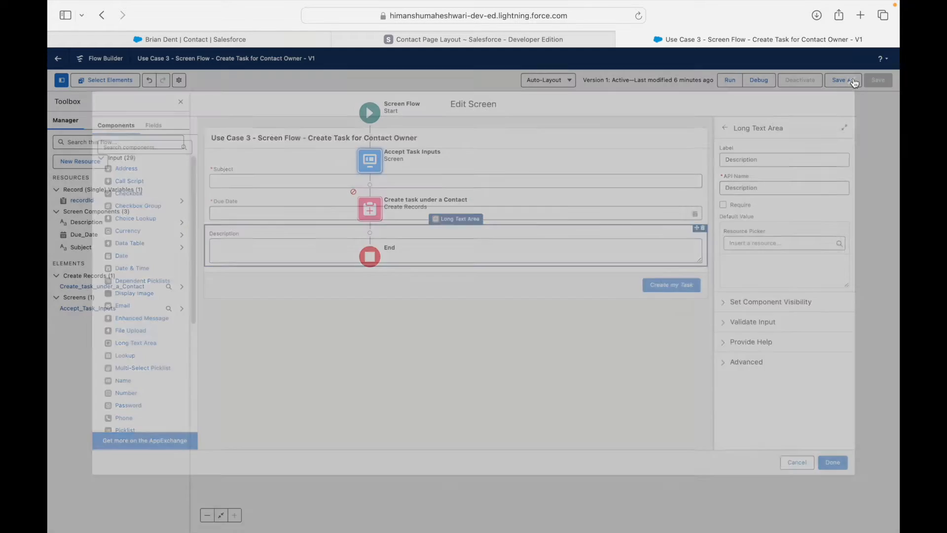
click(368, 210)
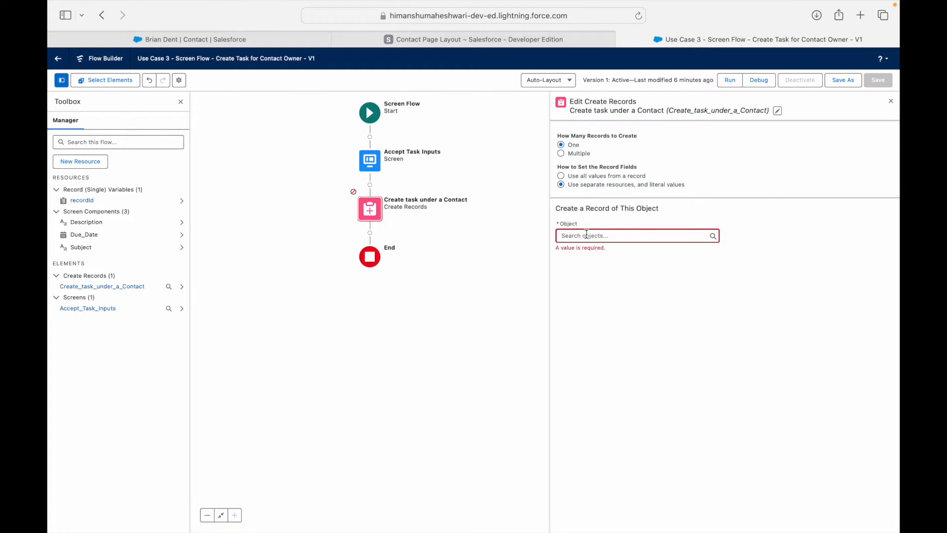
click(586, 235)
text(Task)
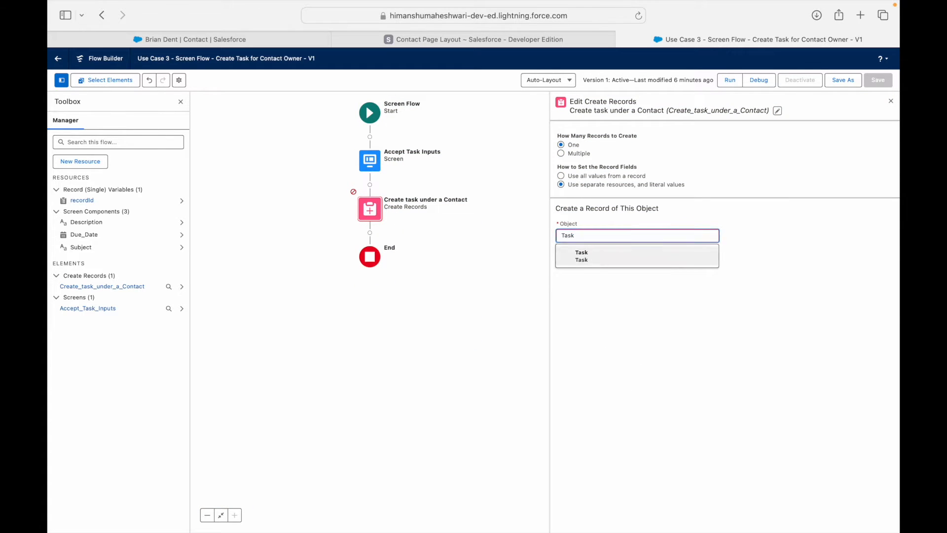
Confirm Task as the object and set Subject as the first field.
click(594, 255)
click(593, 286)
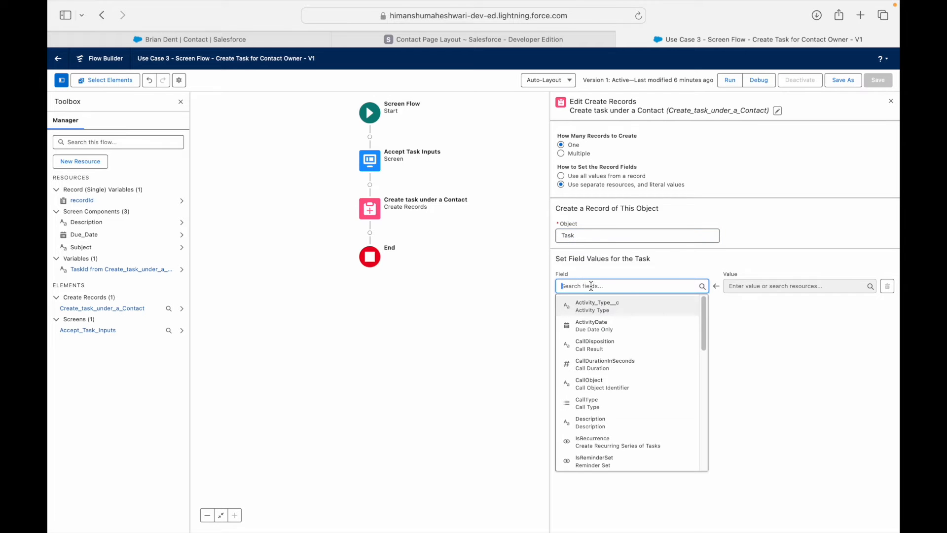
scroll(623, 356, down, 10)
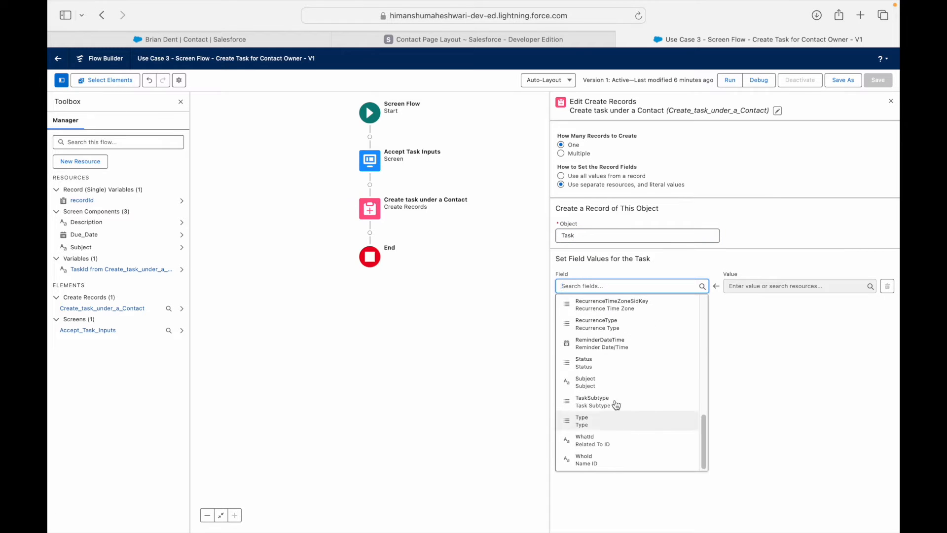
scroll(623, 369, up, 10)
text(Subject)
click(592, 304)
Add Description and ActivityDate as the second and third Task fields.
click(591, 308)
click(591, 311)
text(Desc)
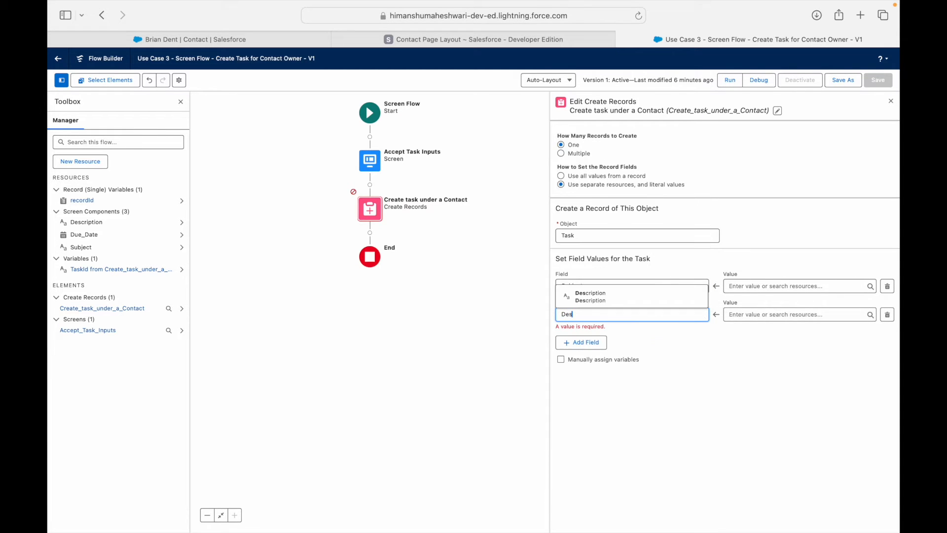
click(584, 302)
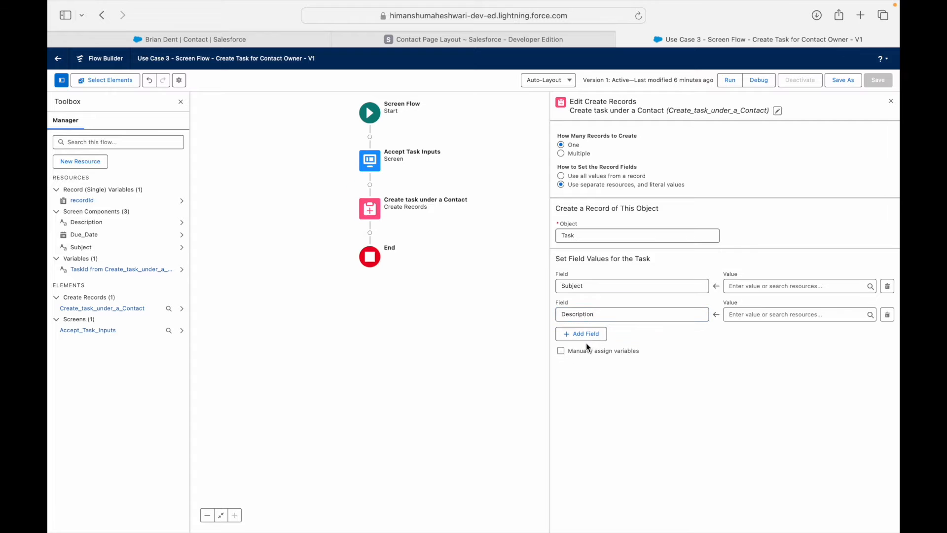
click(586, 338)
click(585, 342)
text(Due)
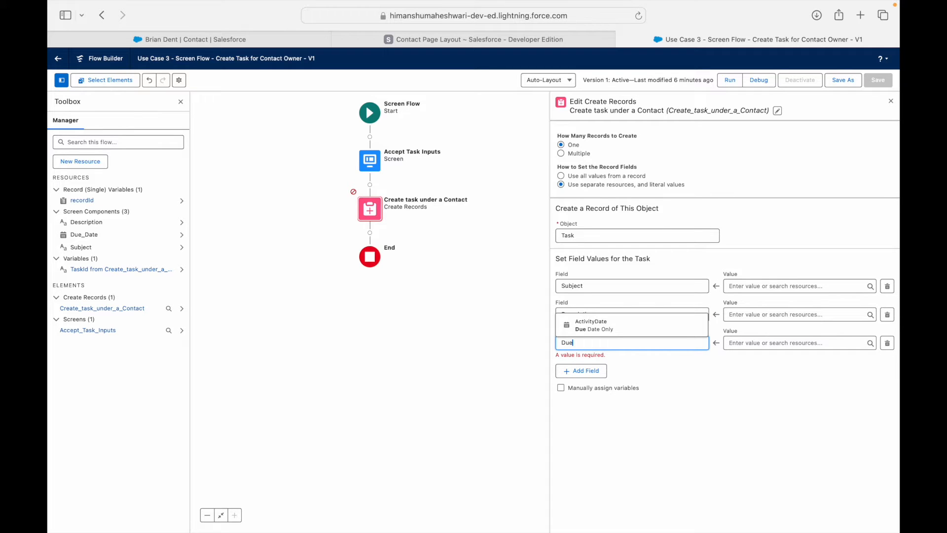
click(603, 329)
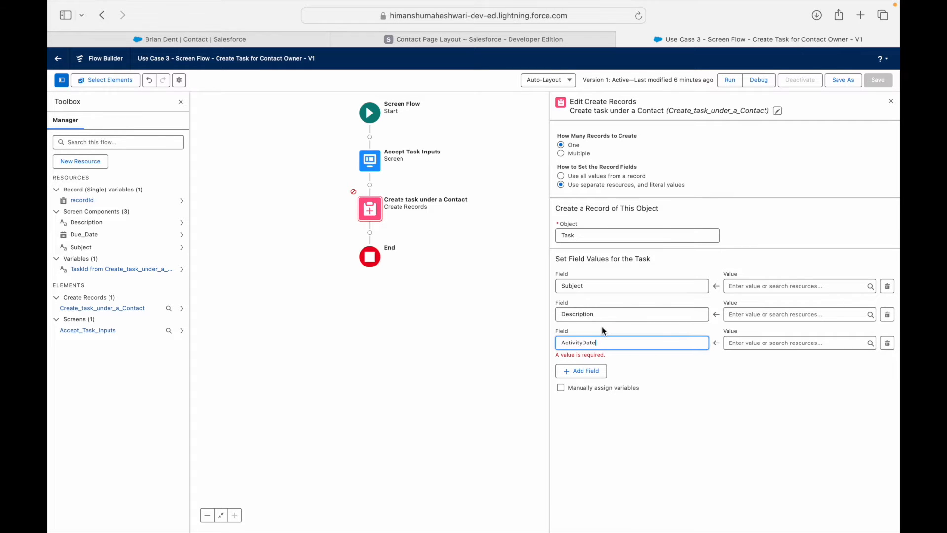
Add WhoId and OwnerId as the fourth and fifth Task fields.
click(595, 371)
click(584, 370)
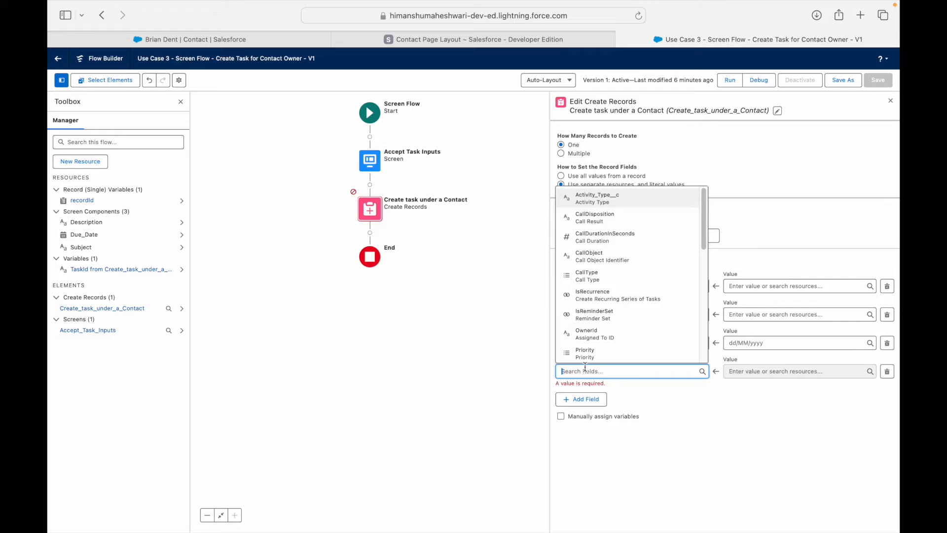
text(WhoId)
click(587, 355)
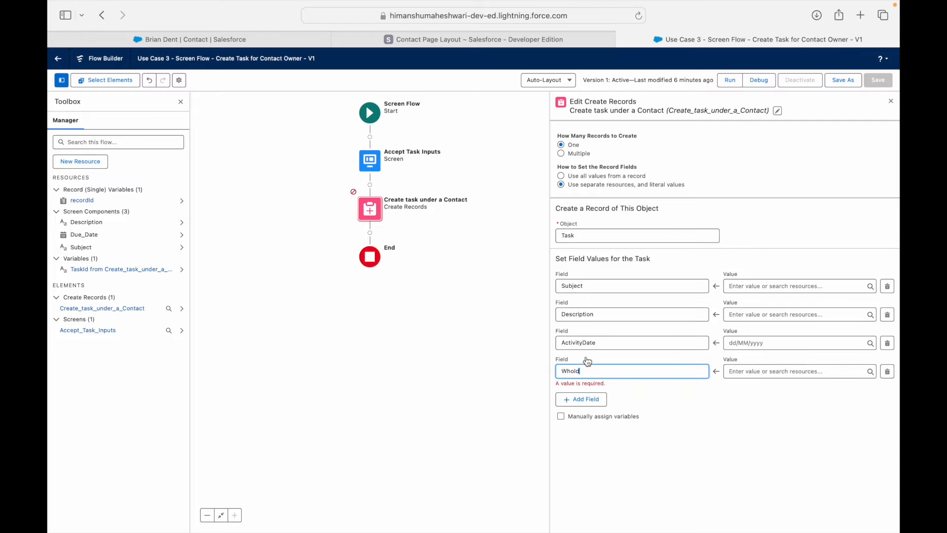
click(584, 399)
click(584, 400)
text(Owner)
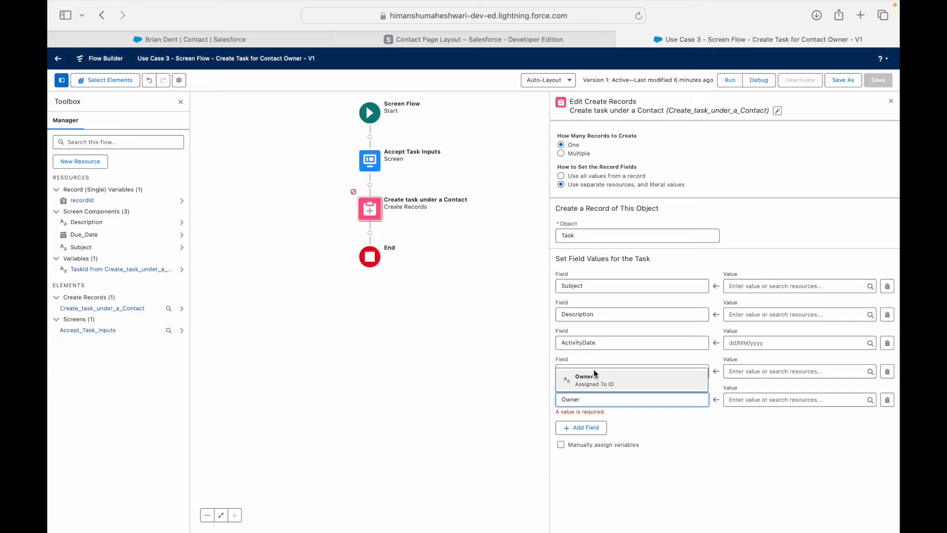
click(606, 382)
click(648, 427)
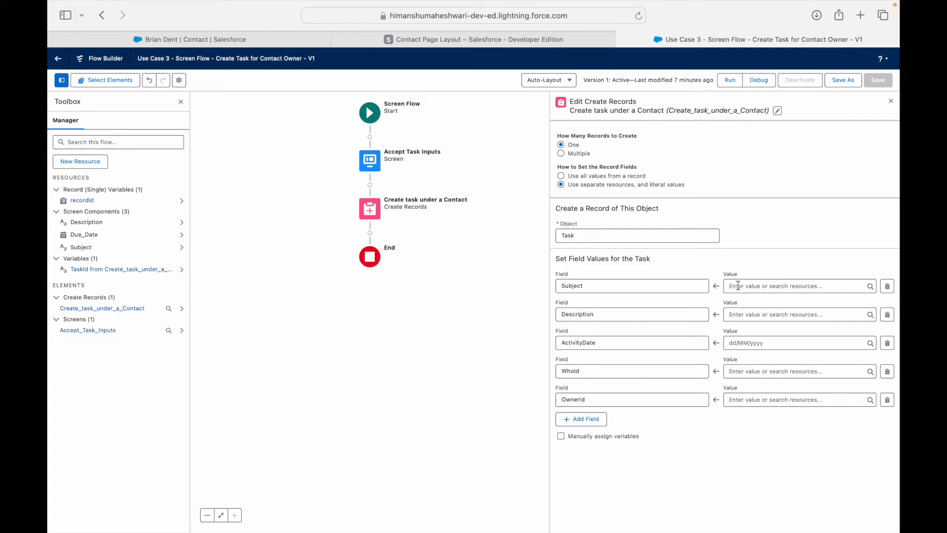
Verify the Subject input's API name, then set the Task Subject value to {!Subject}.
double_click(371, 161)
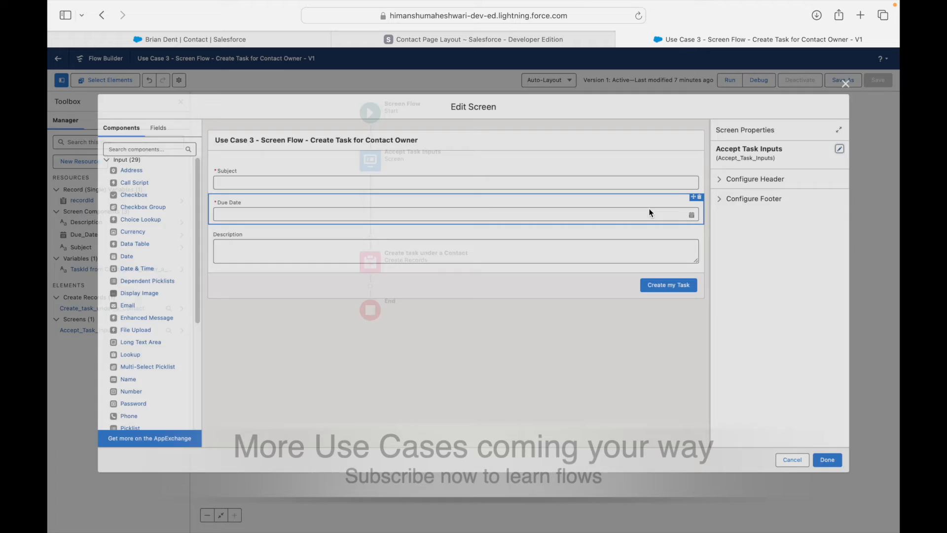
click(573, 176)
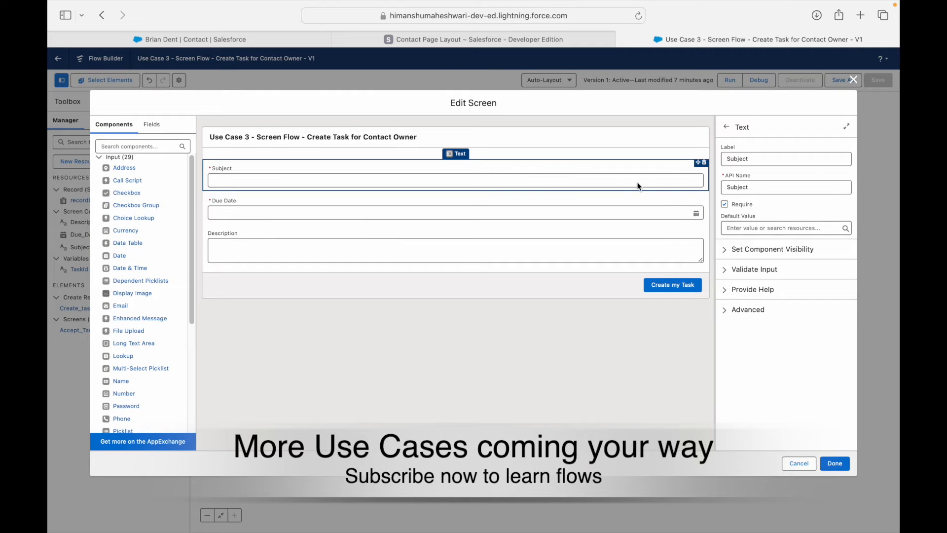
double_click(745, 186)
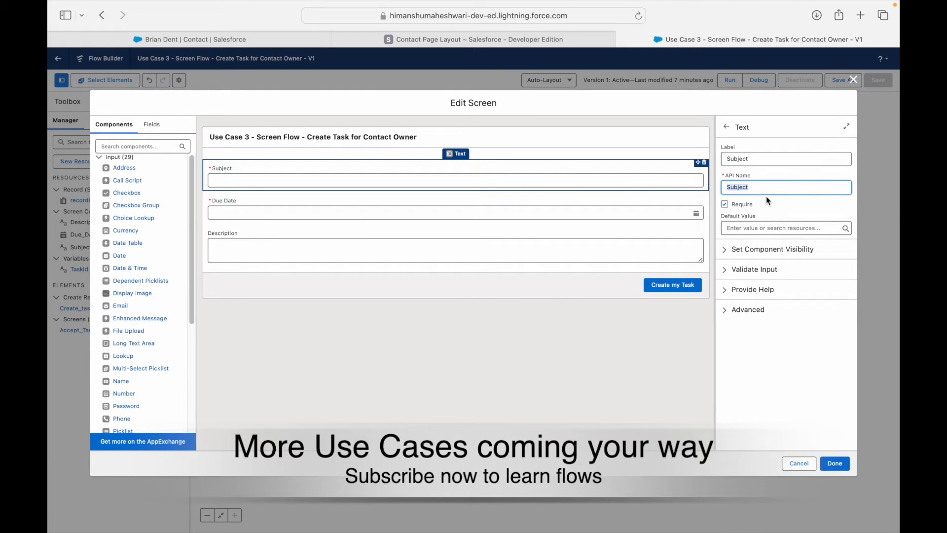
click(852, 81)
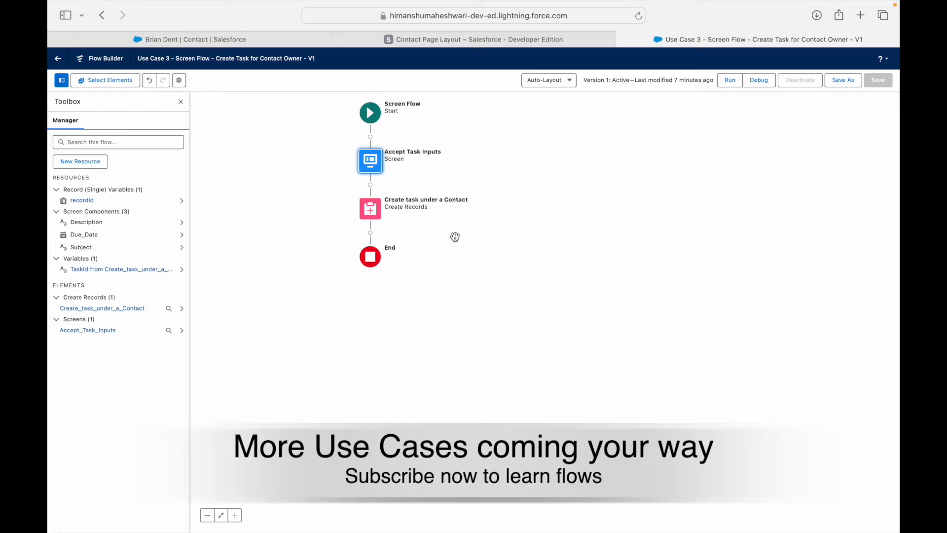
double_click(369, 209)
click(755, 286)
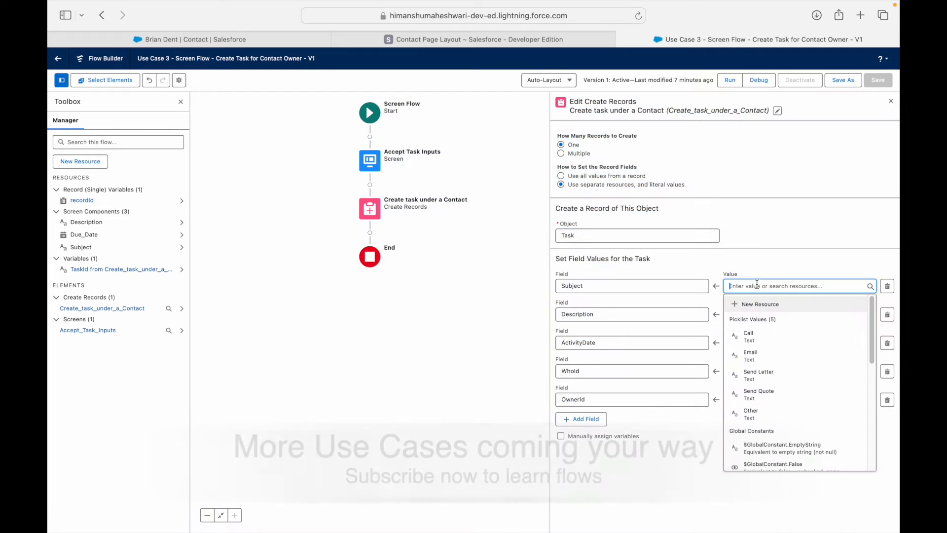
text(Subject)
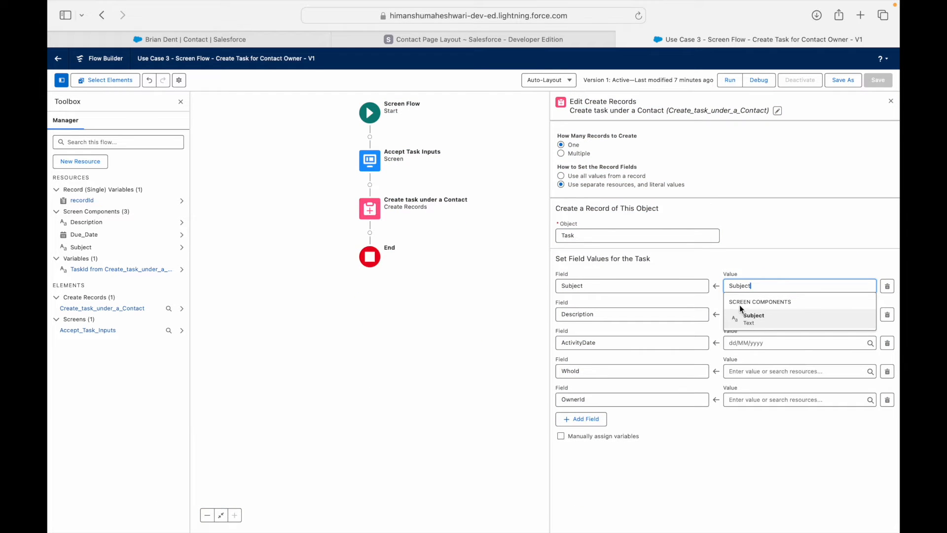
click(771, 315)
click(767, 286)
click(748, 265)
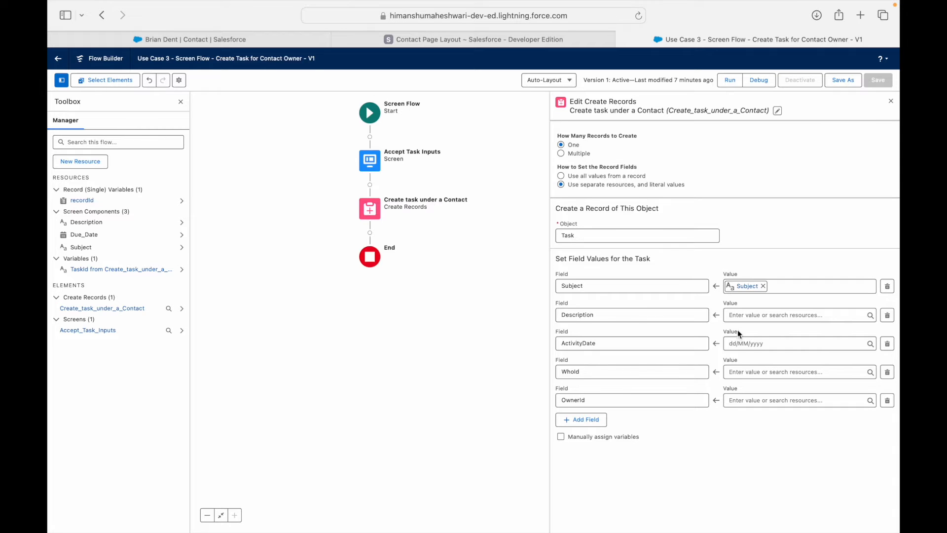
Set Description to {!Description} and ActivityDate to {!Due_Date}.
click(748, 315)
text(Descriptio)
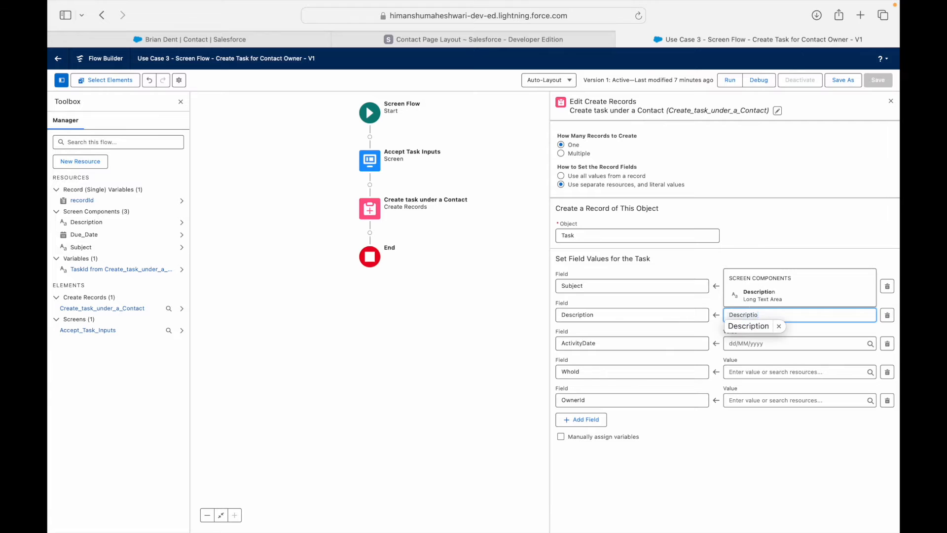
click(756, 296)
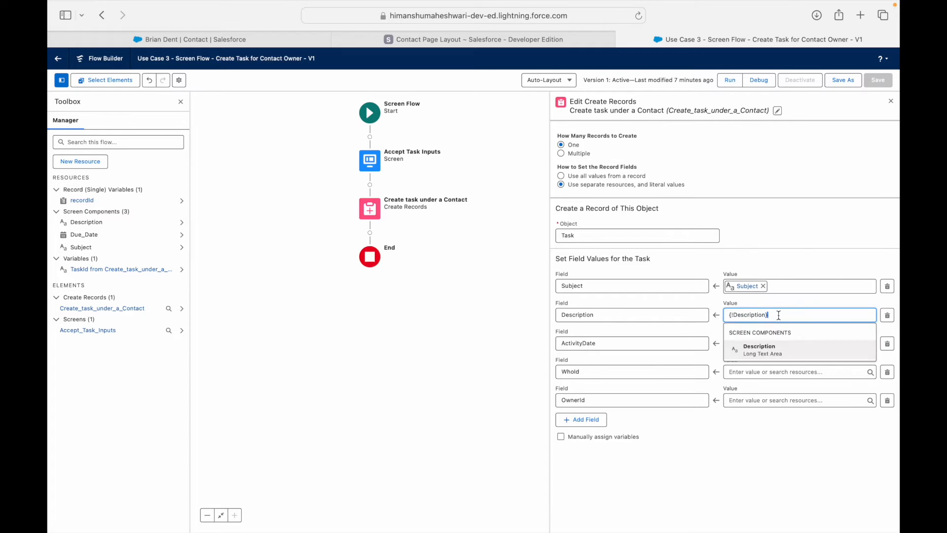
click(768, 340)
click(768, 340)
text(DueDa)
key(BackSpace)
key(BackSpace)
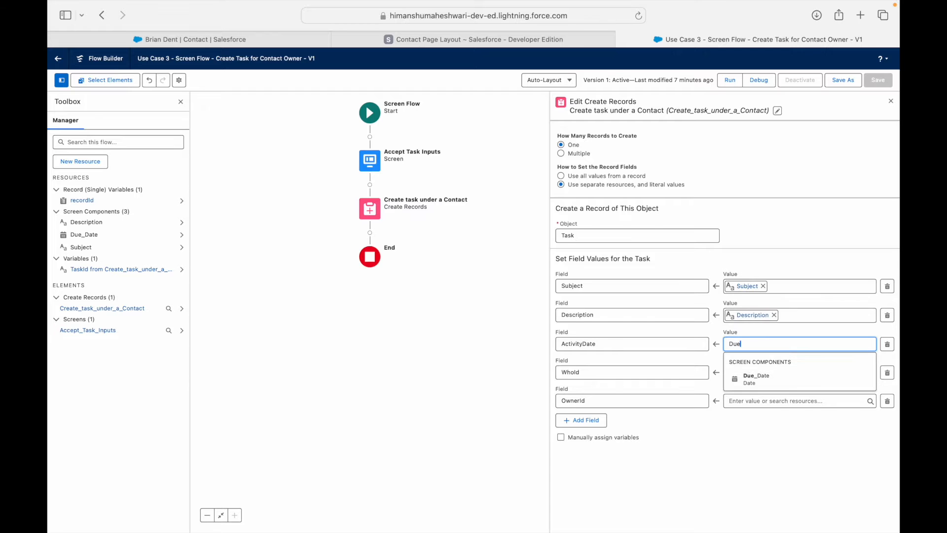
click(750, 380)
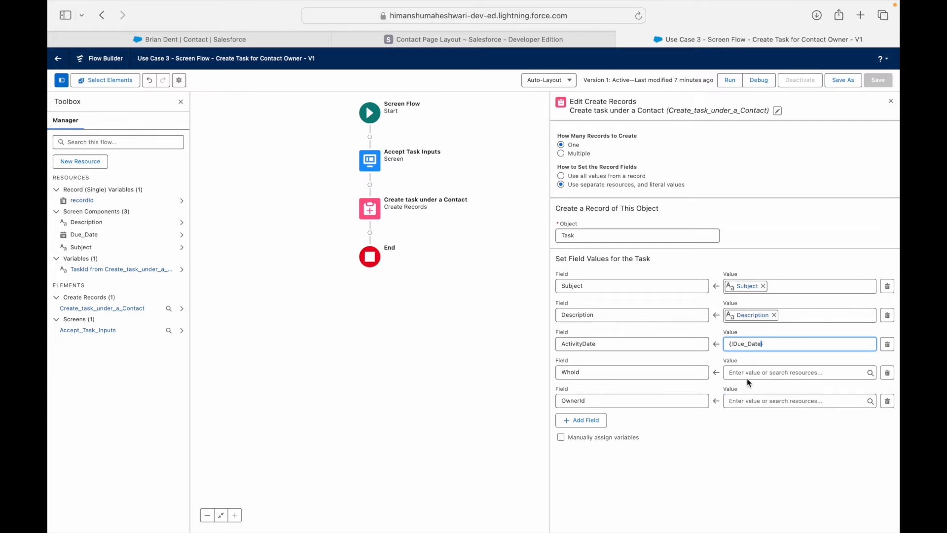
Verify the Due Date input's API name on the Accept Task Inputs screen.
double_click(369, 159)
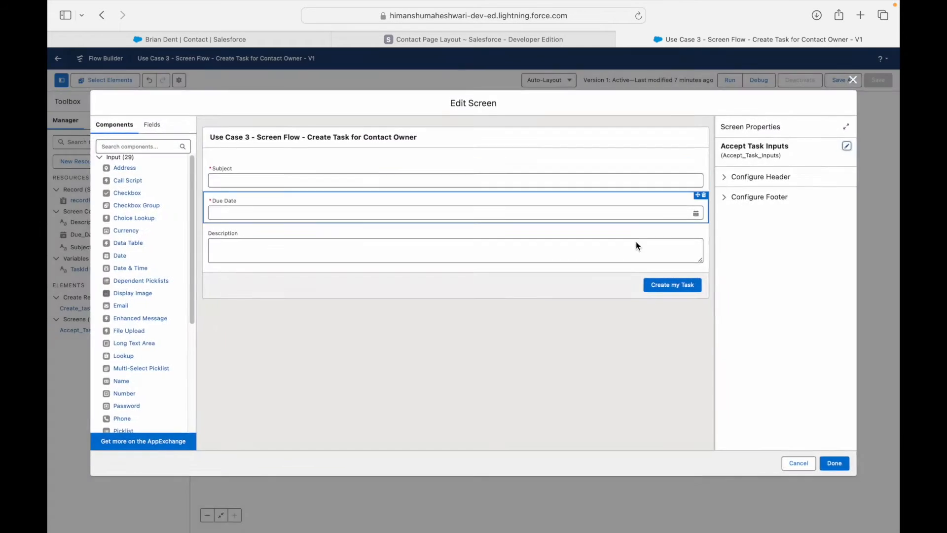
click(373, 192)
double_click(728, 186)
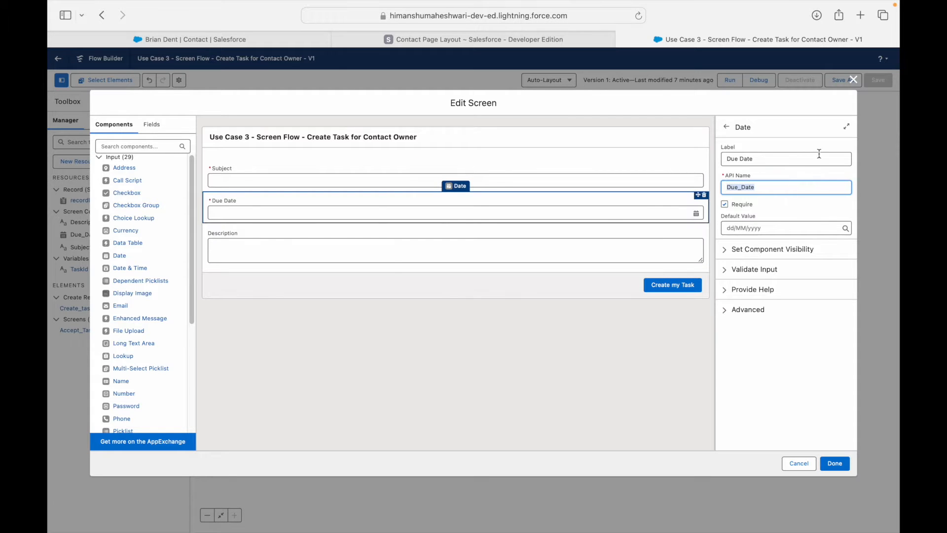
click(853, 80)
double_click(373, 214)
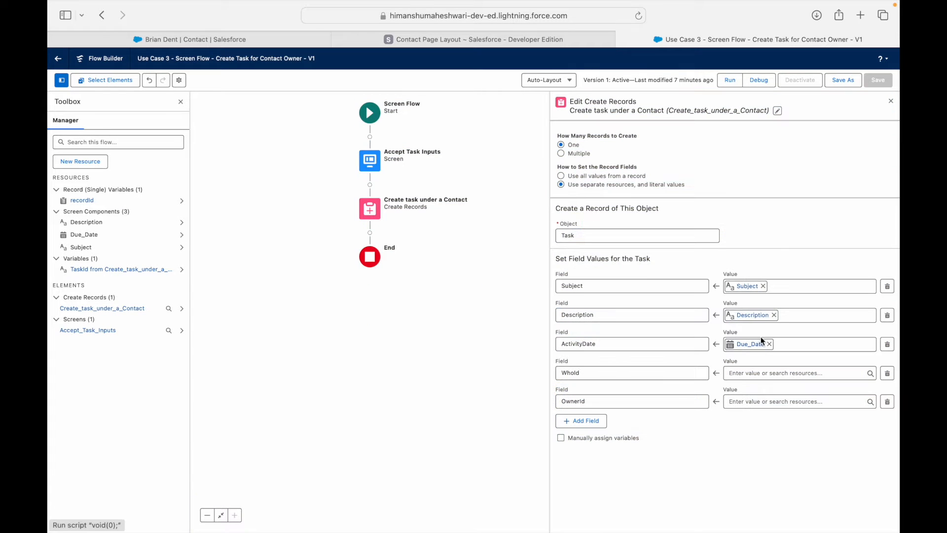
Set WhoId's value to recordId's Contact ID.
click(742, 373)
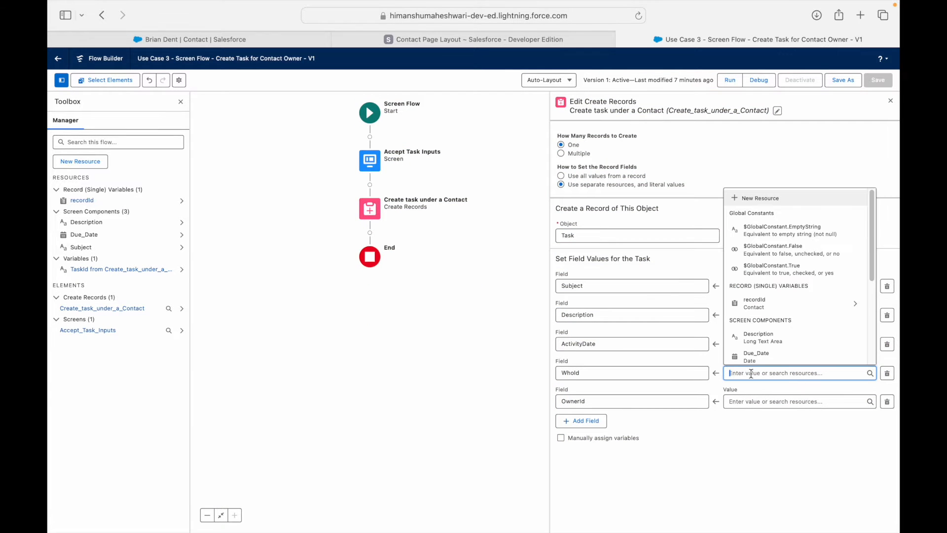
text(record)
key(Down)
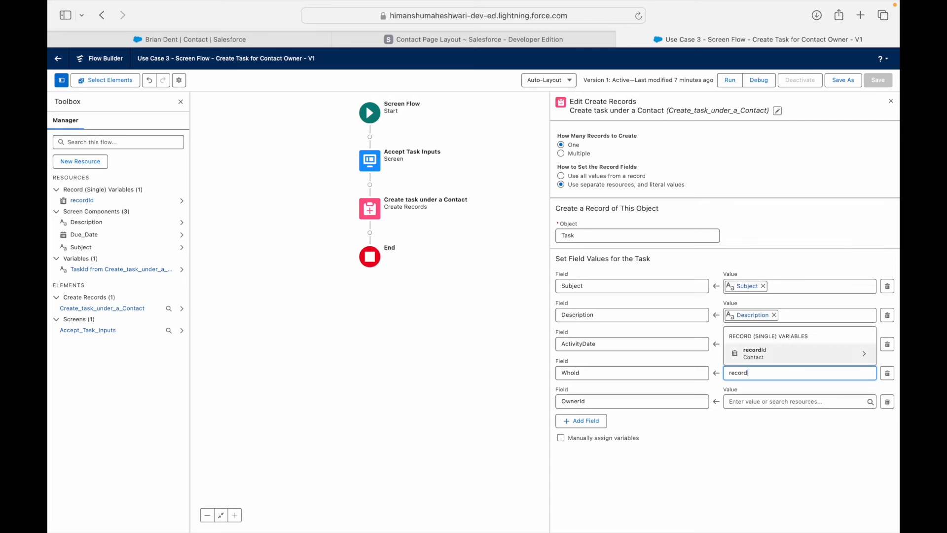
key(Return)
text(Id.Id})
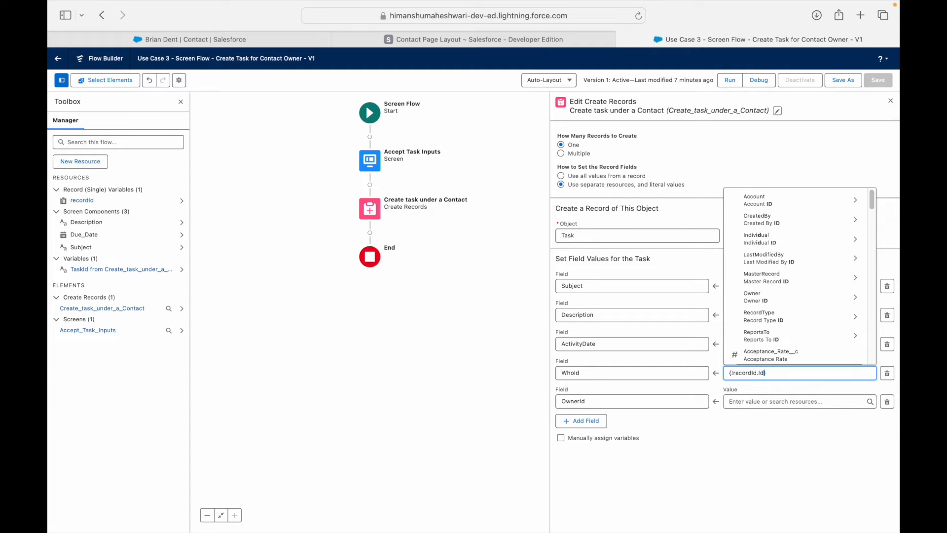
scroll(786, 323, down, 3)
scroll(786, 323, down, 5)
scroll(786, 323, down, 6)
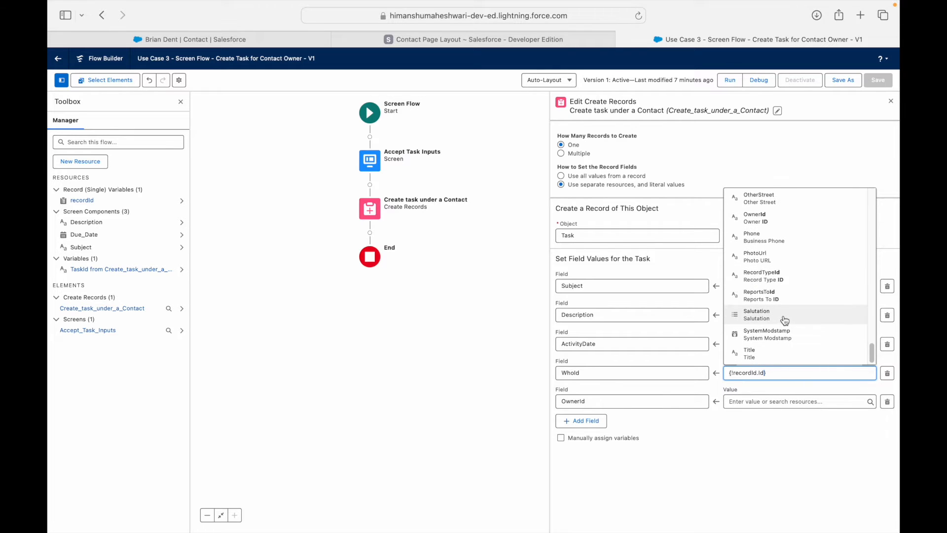
click(775, 173)
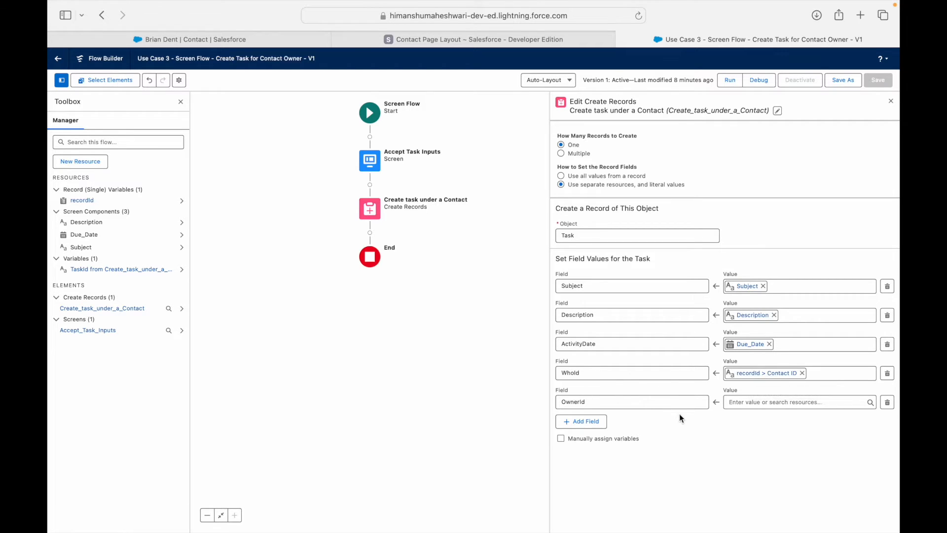
Set OwnerId's value to recordId's Owner ID.
click(748, 403)
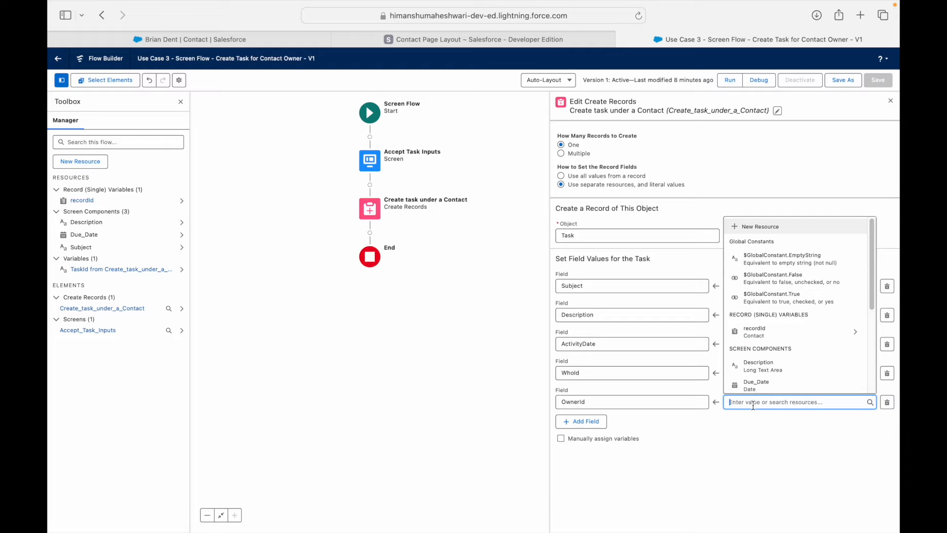
text(record)
key(Down)
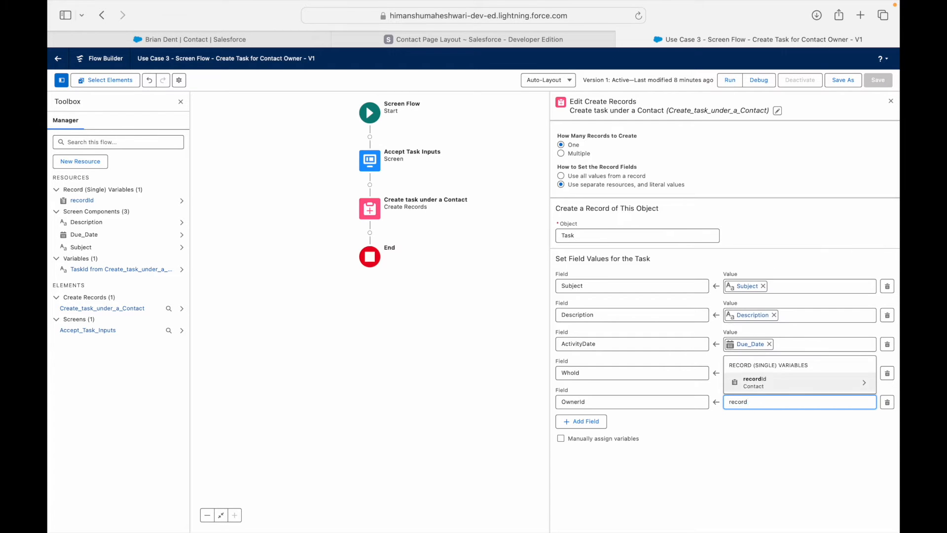
key(Return)
text(Owner)
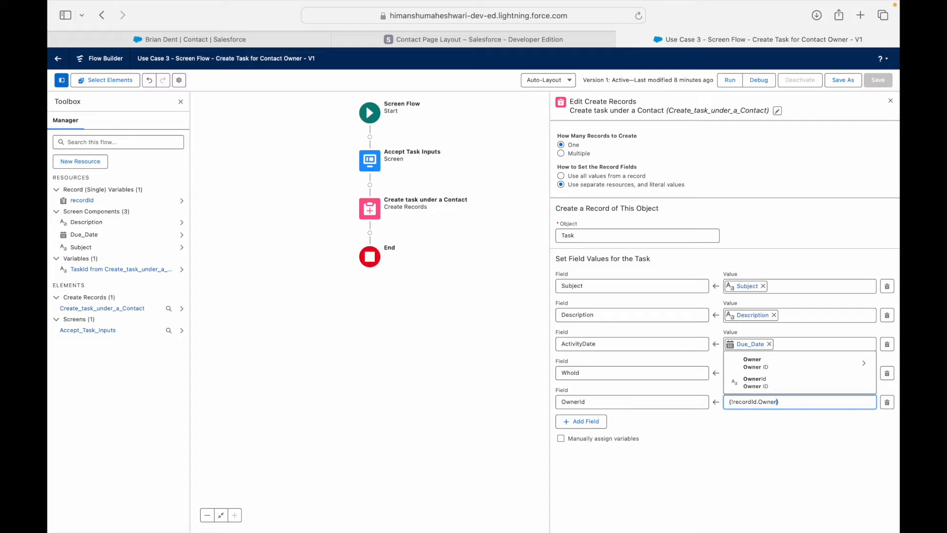
click(760, 384)
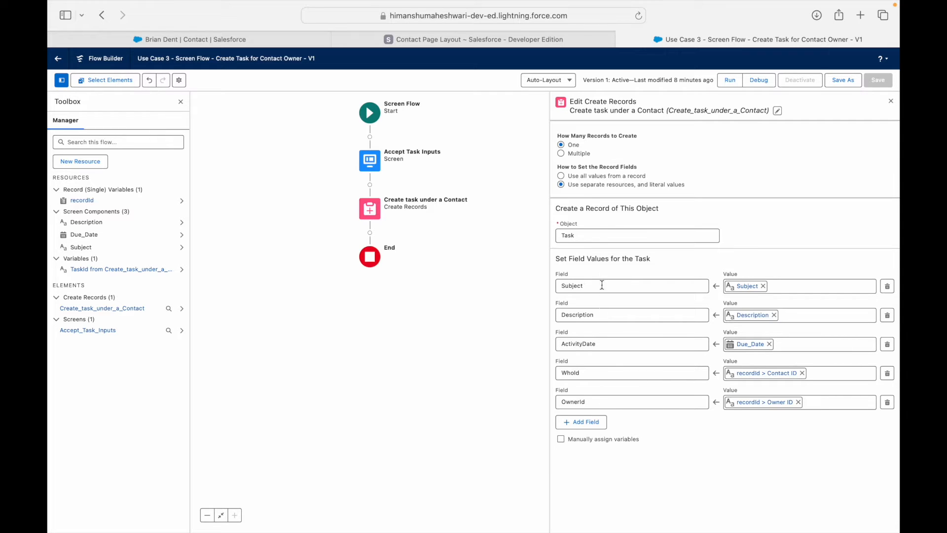
click(589, 373)
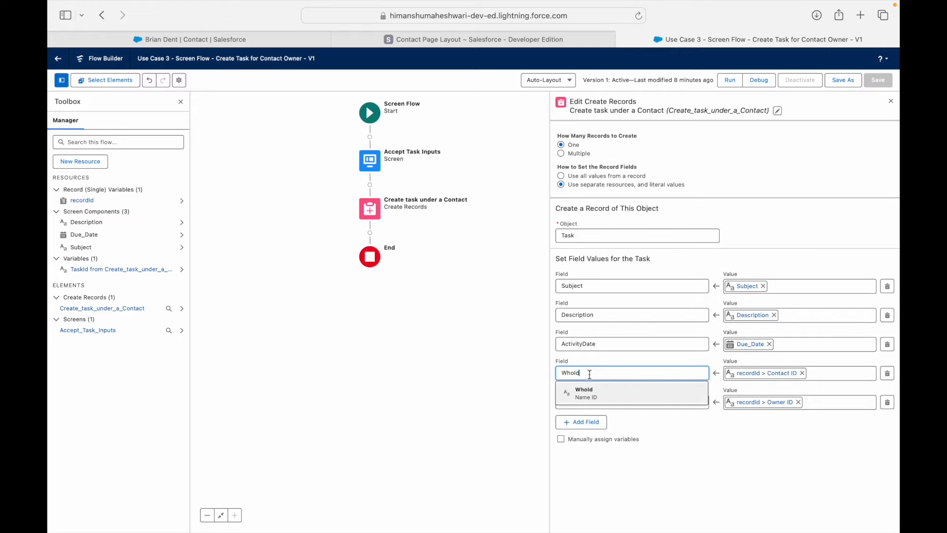
key(BackSpace)
key(BackSpace)
key(BackSpace)
text(at)
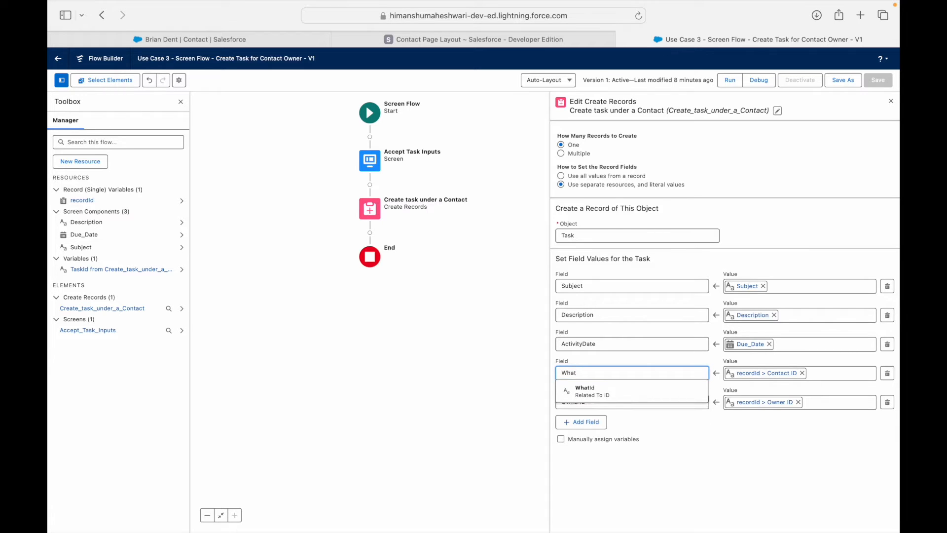
key(BackSpace)
key(BackSpace)
text(oId)
click(599, 397)
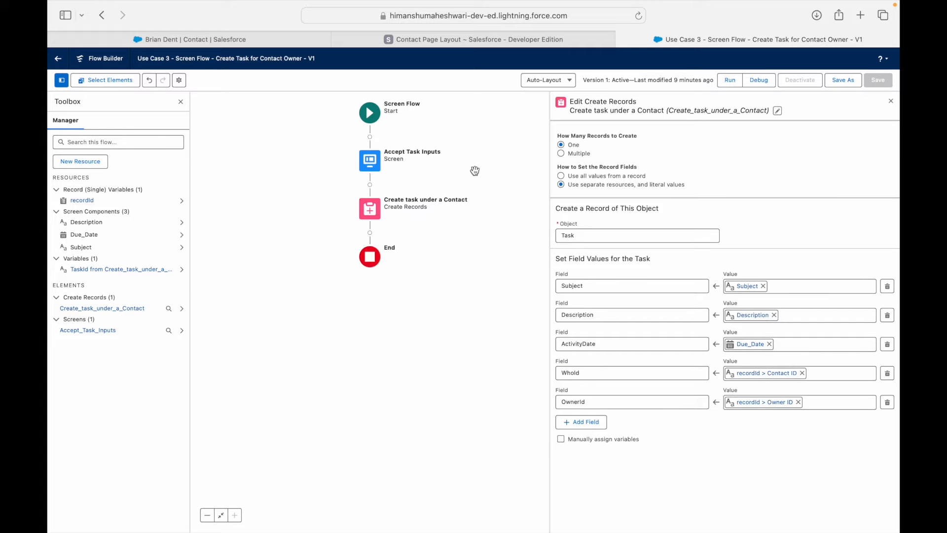
click(586, 370)
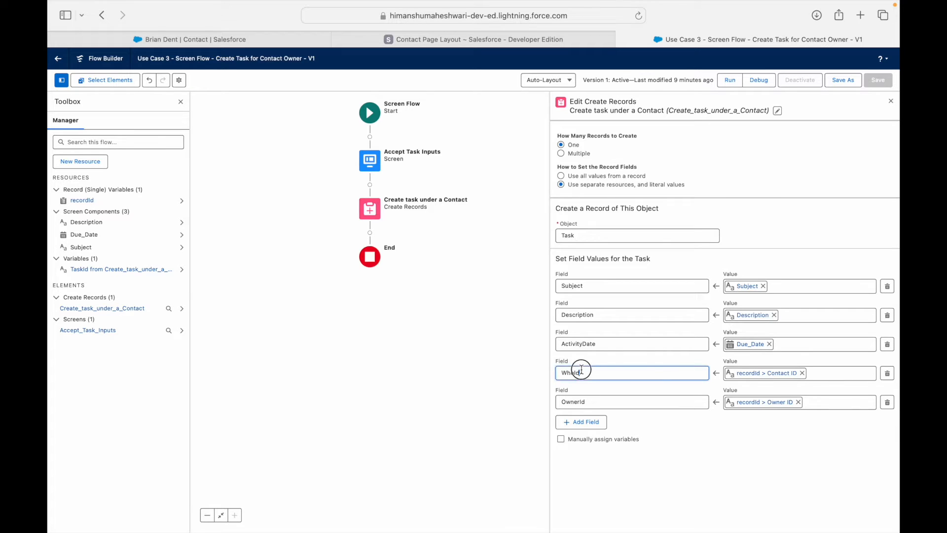
click(719, 449)
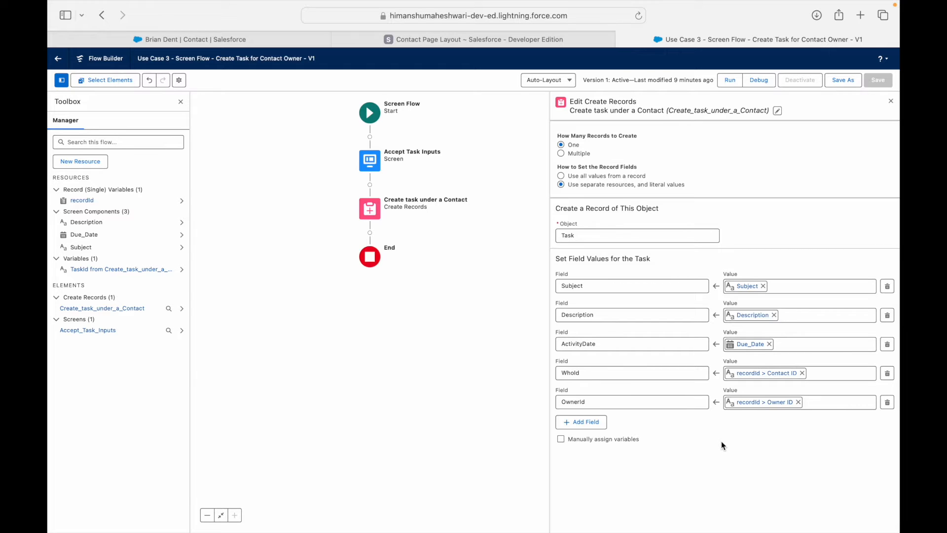
click(601, 382)
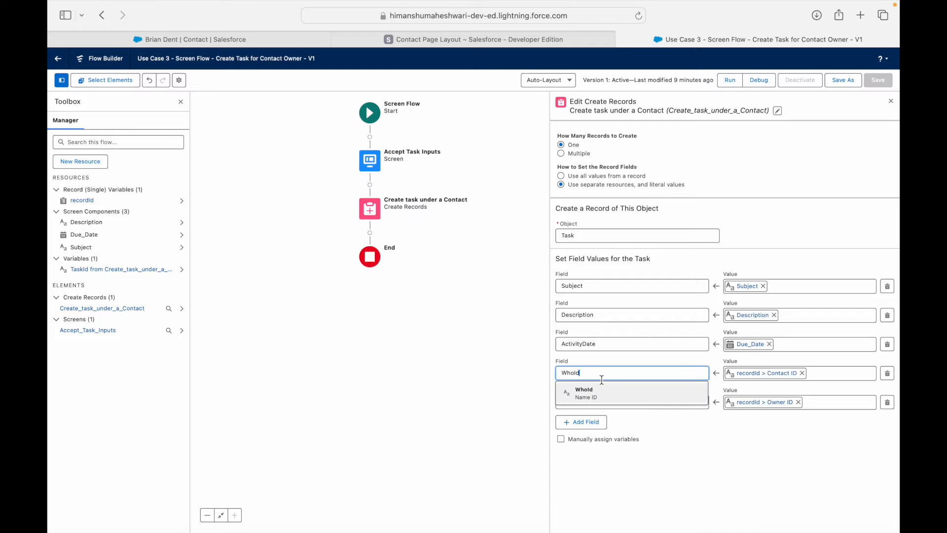
click(651, 445)
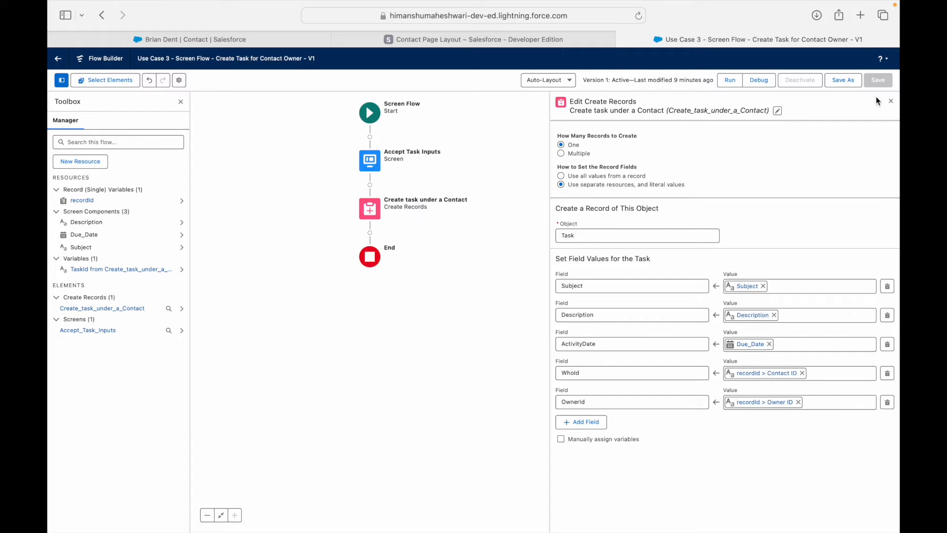
Save the Use Case 3 flow as Version 2, activate it, and refresh the contact page.
click(890, 104)
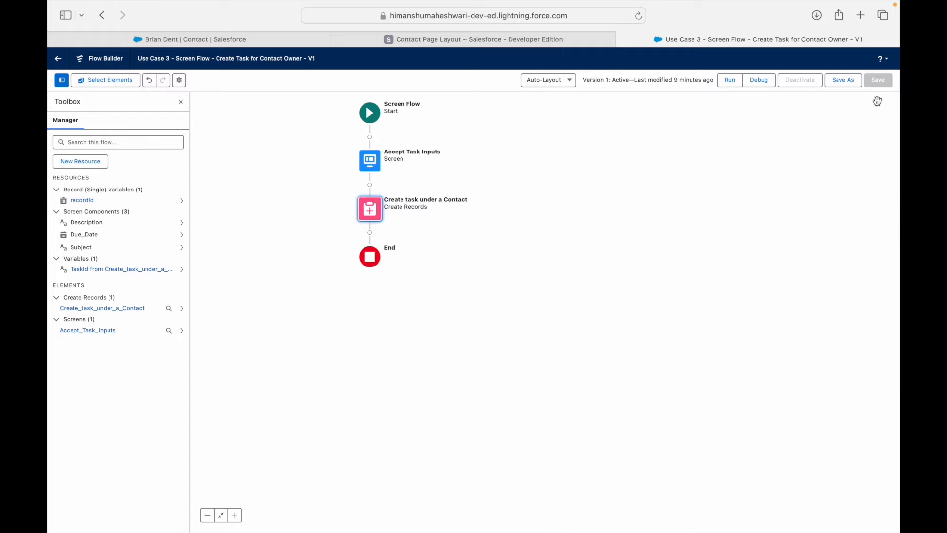
click(843, 80)
click(639, 354)
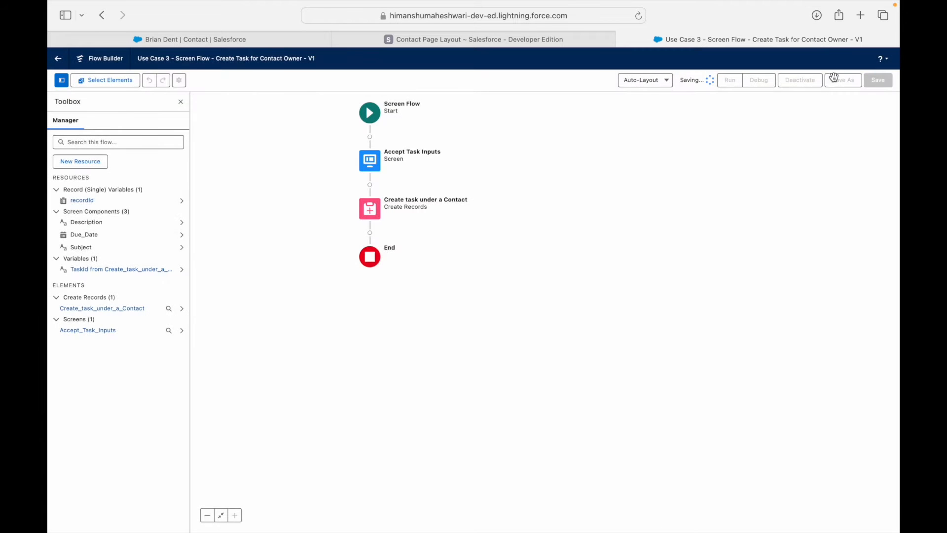
click(802, 80)
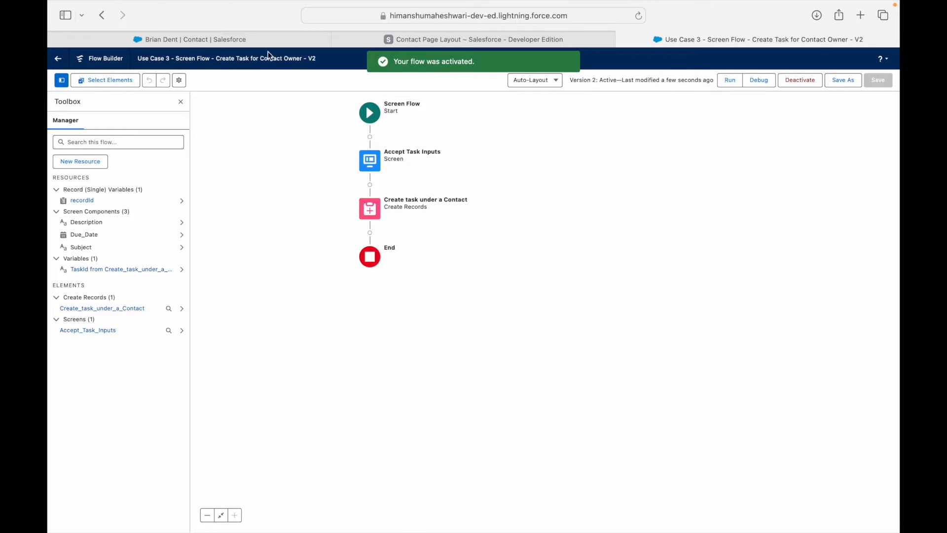
click(260, 40)
key(super+r)
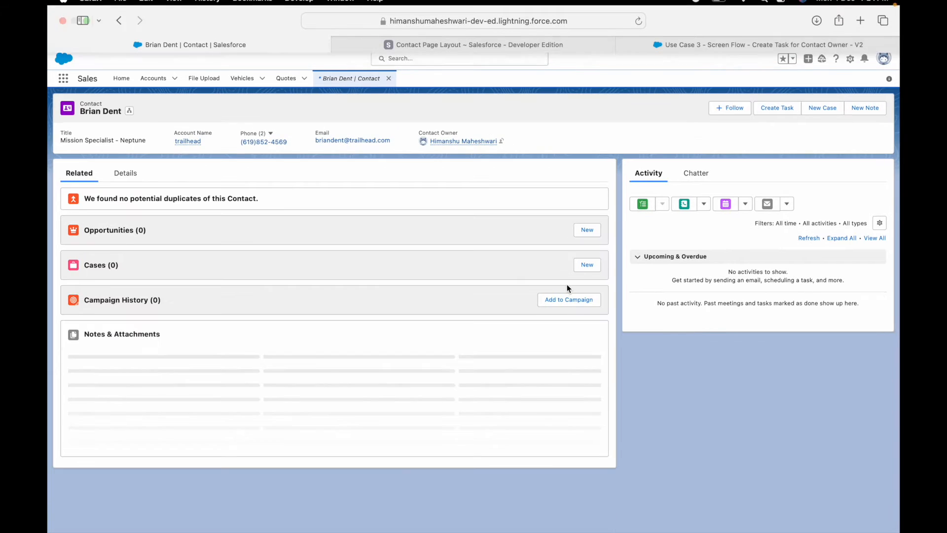
Start a new task for the contact with the subject 'Follow Up'.
click(754, 109)
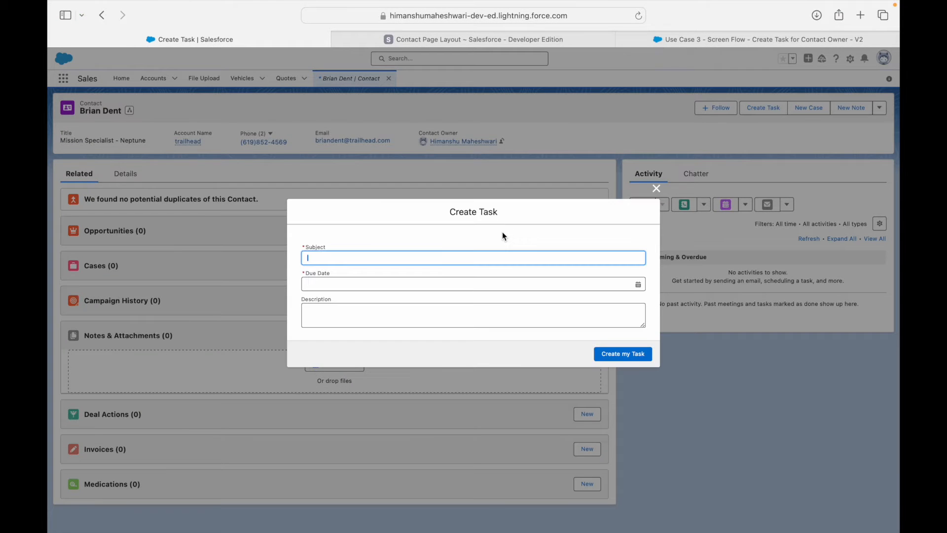
click(355, 240)
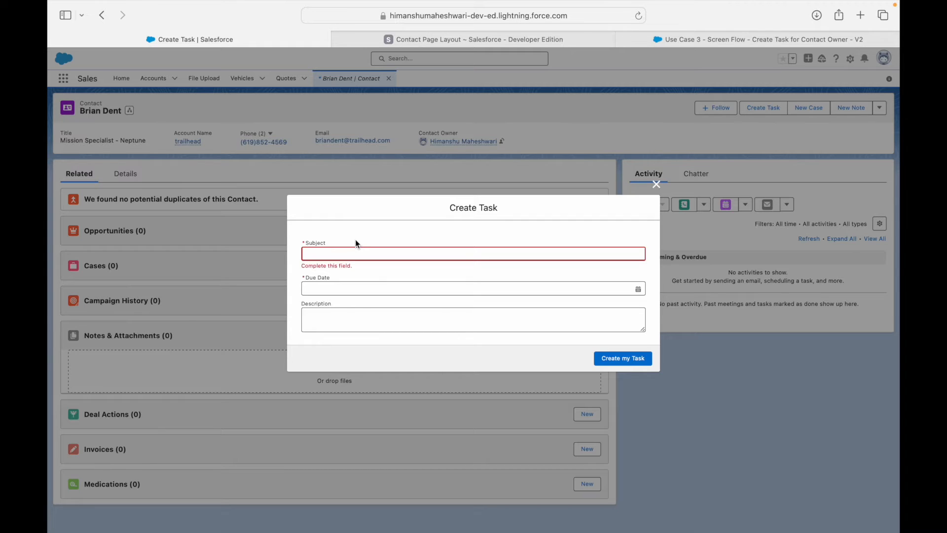
drag(447, 208, 508, 211)
click(508, 220)
click(427, 249)
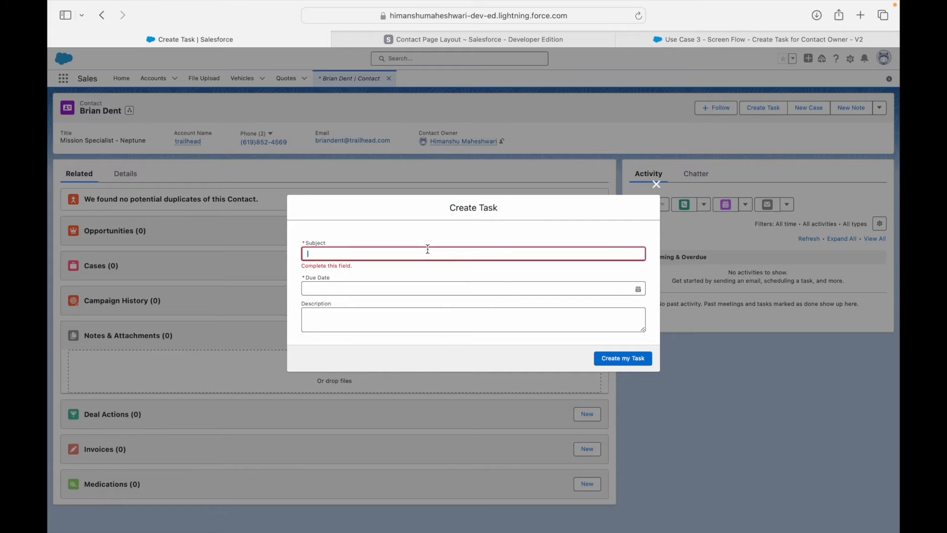
text(Follow Up)
key(Tab)
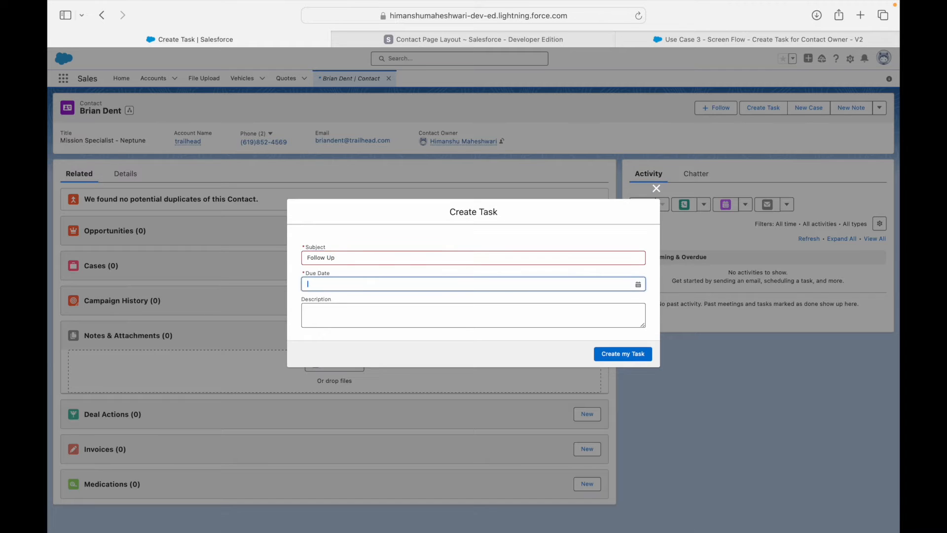
Set the task's due date to 12 December 2023.
click(391, 288)
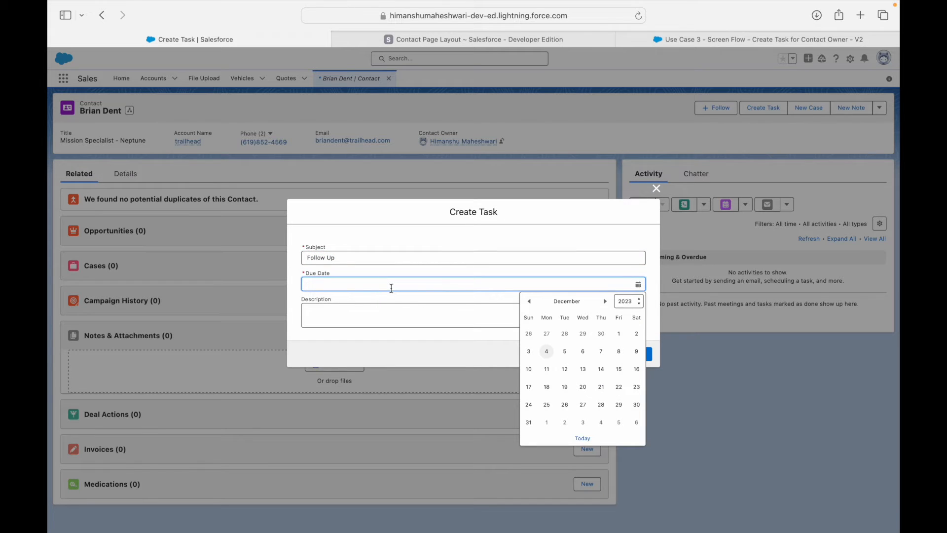
click(373, 275)
click(367, 284)
click(352, 313)
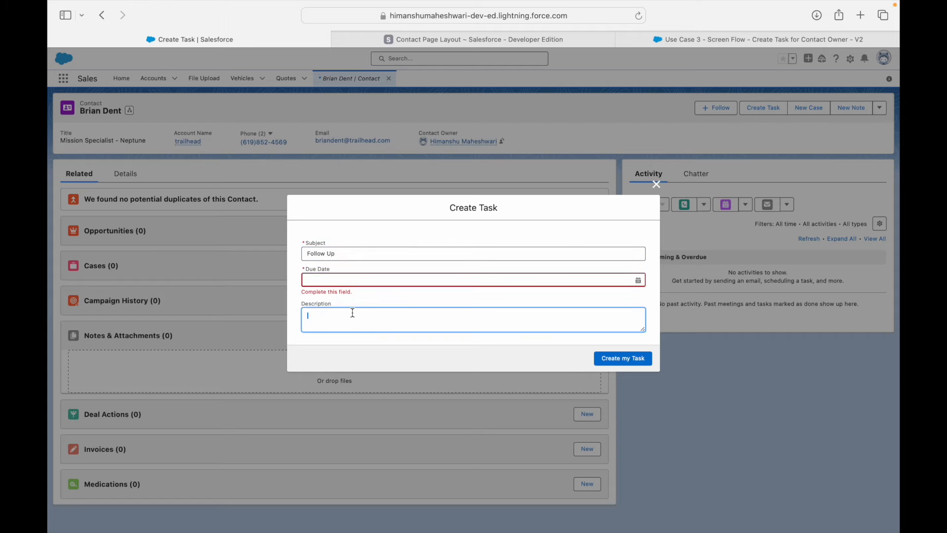
mouse_move(643, 329)
mouse_down()
mouse_move(651, 375)
mouse_move(644, 328)
mouse_up()
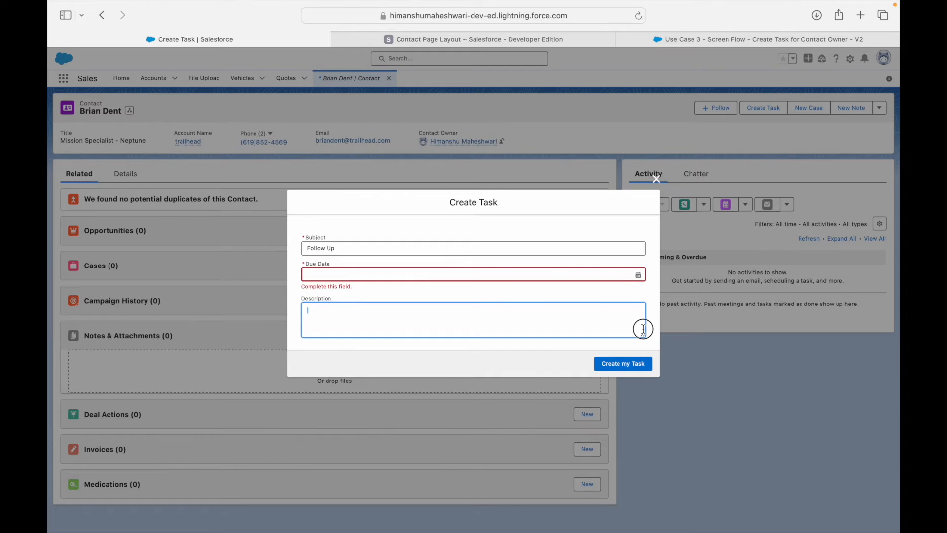
click(610, 273)
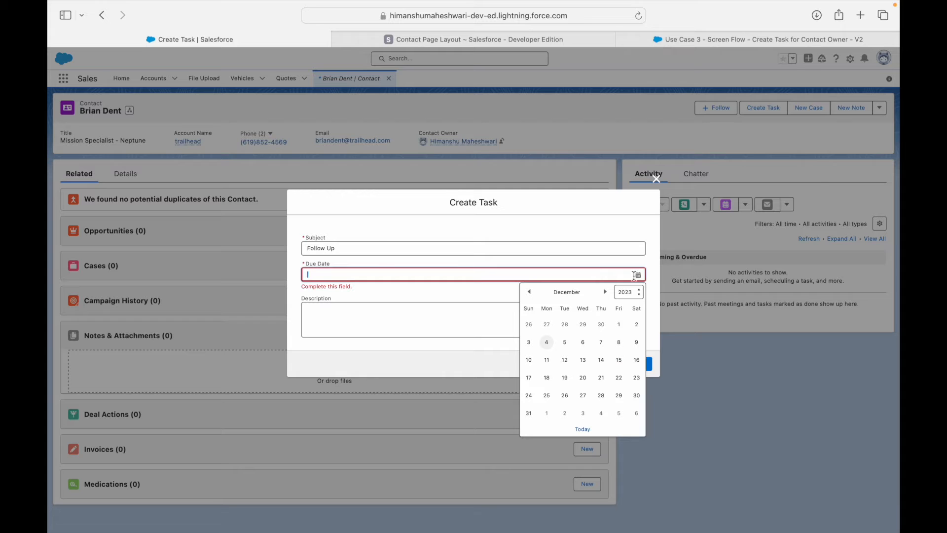
click(565, 359)
Add the description 'Please look into this contact as we might get more business' and create the task.
click(357, 318)
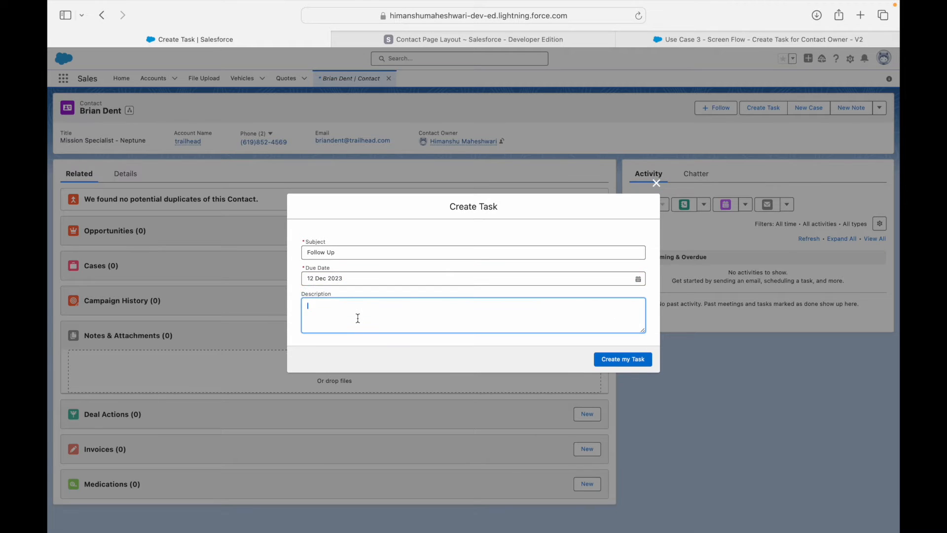
text(Please look into this contact as we might get mor)
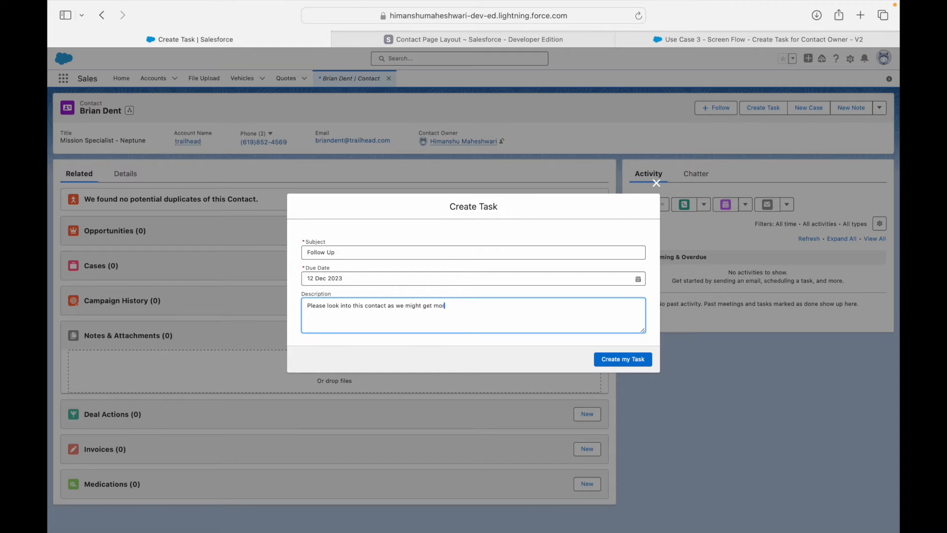
text(e business)
click(390, 340)
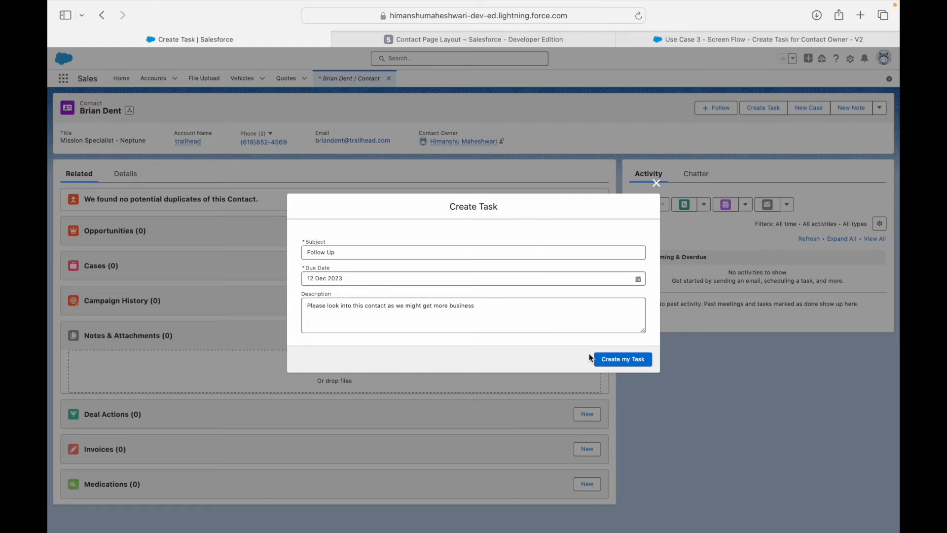
click(606, 360)
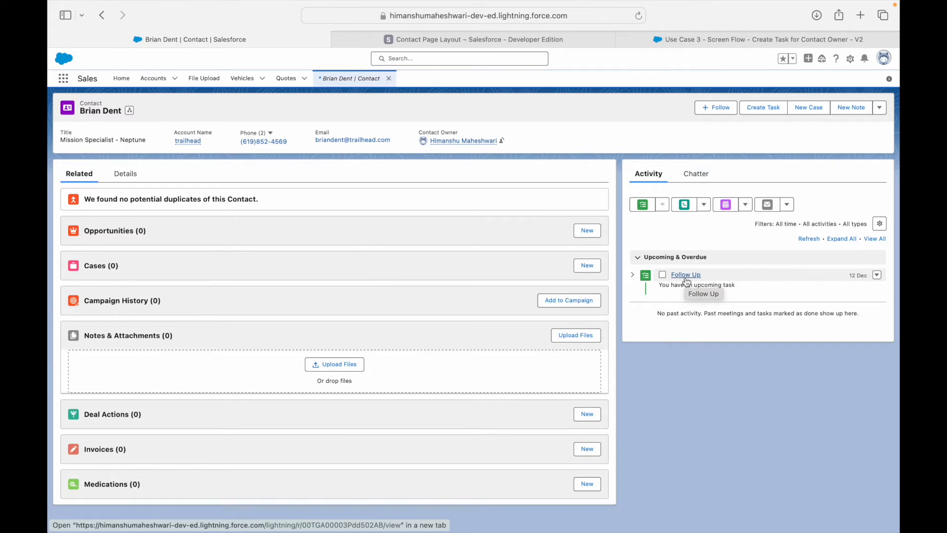
Expand the Follow Up task in the timeline, review its description, and open its record.
click(632, 274)
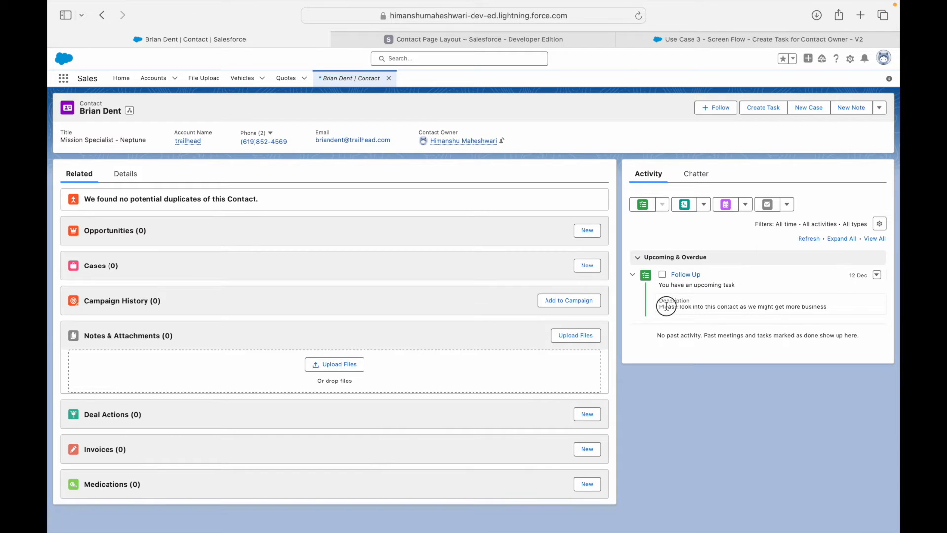
drag(667, 306, 791, 308)
click(796, 307)
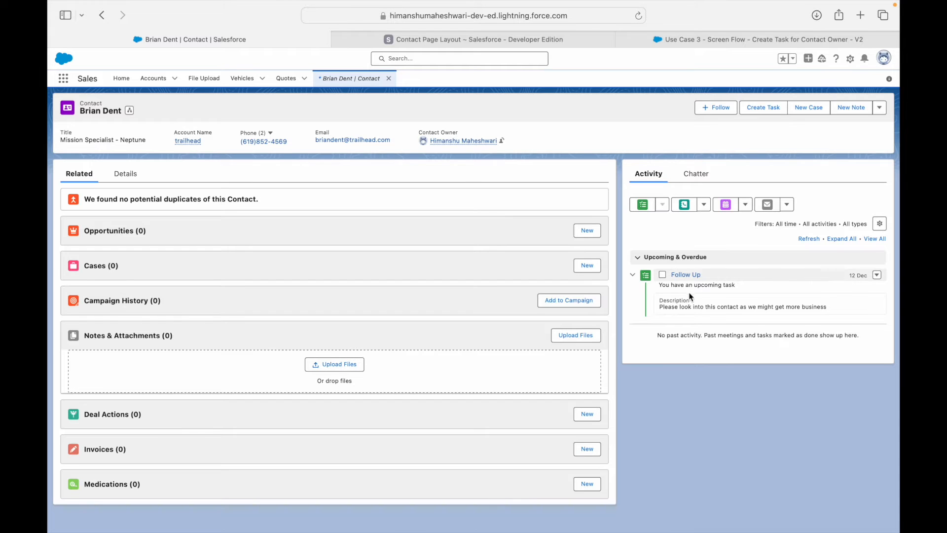
click(679, 276)
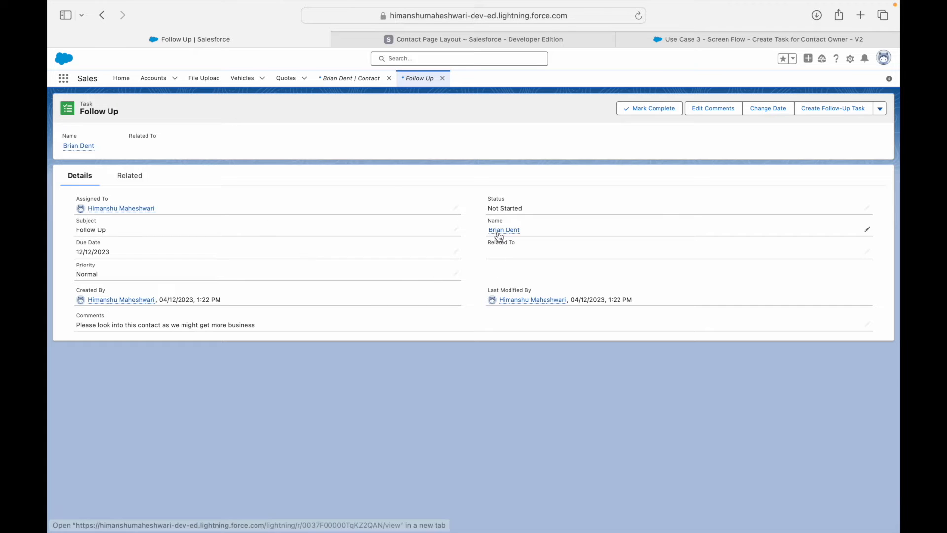
Cancel an inline edit of the task's Status and close the Follow Up tab.
mouse_move(508, 233)
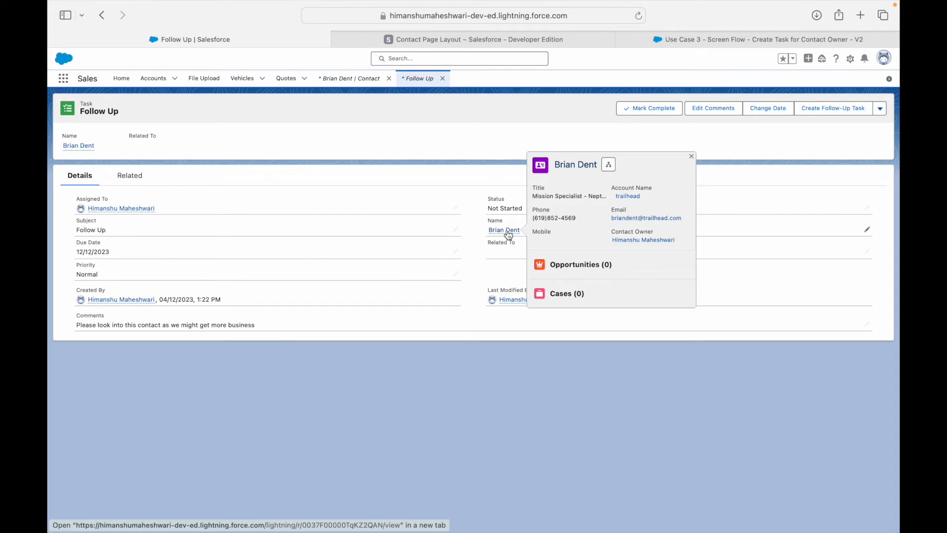
mouse_move(118, 216)
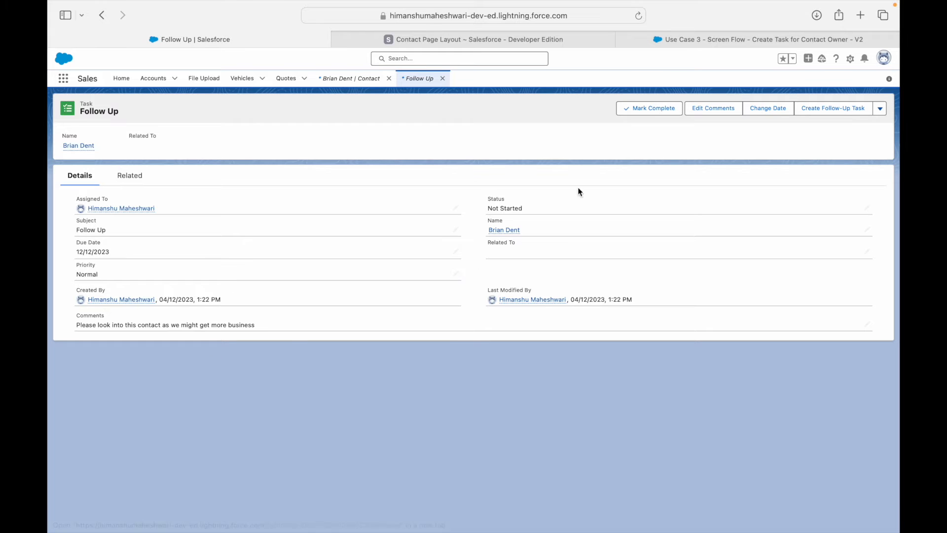
double_click(541, 209)
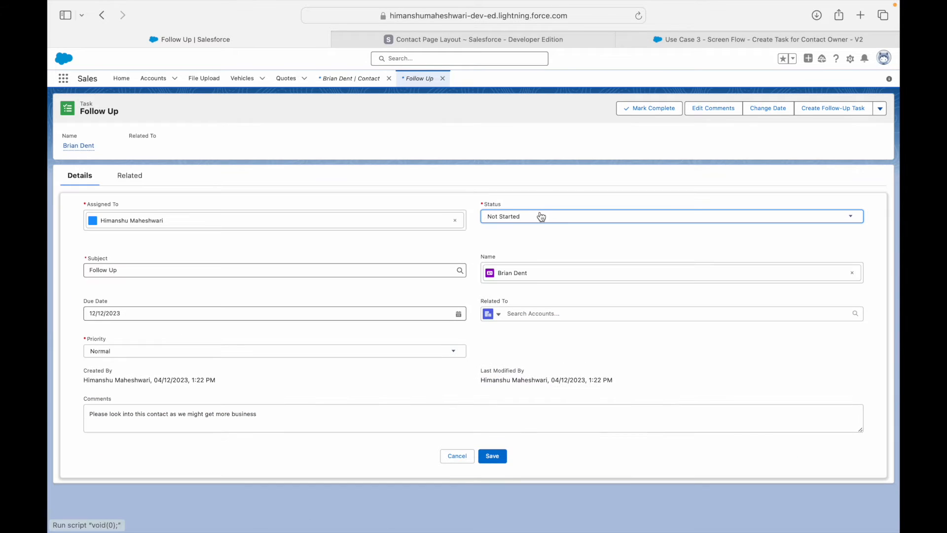
click(450, 461)
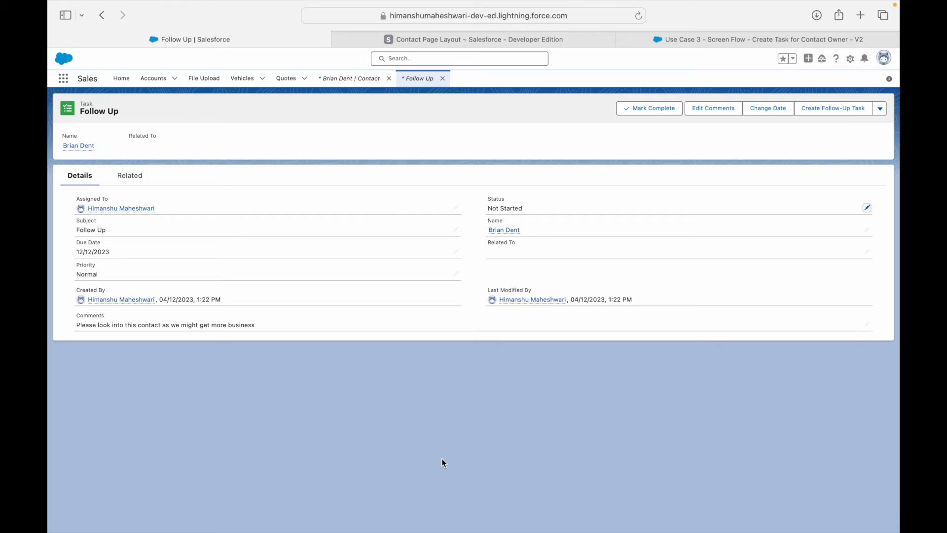
click(442, 78)
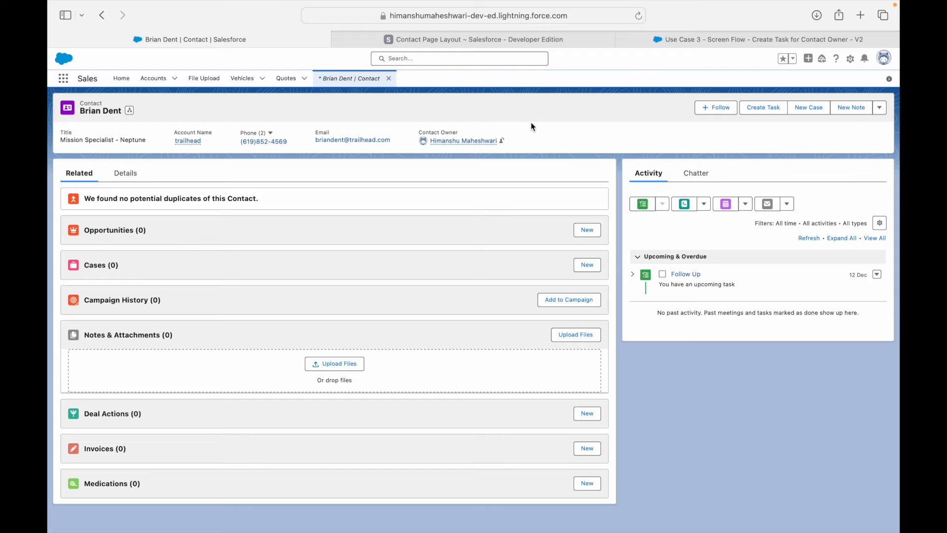
Start a new task with subject 'Follow Up 2' and due date 15 December 2023.
click(764, 109)
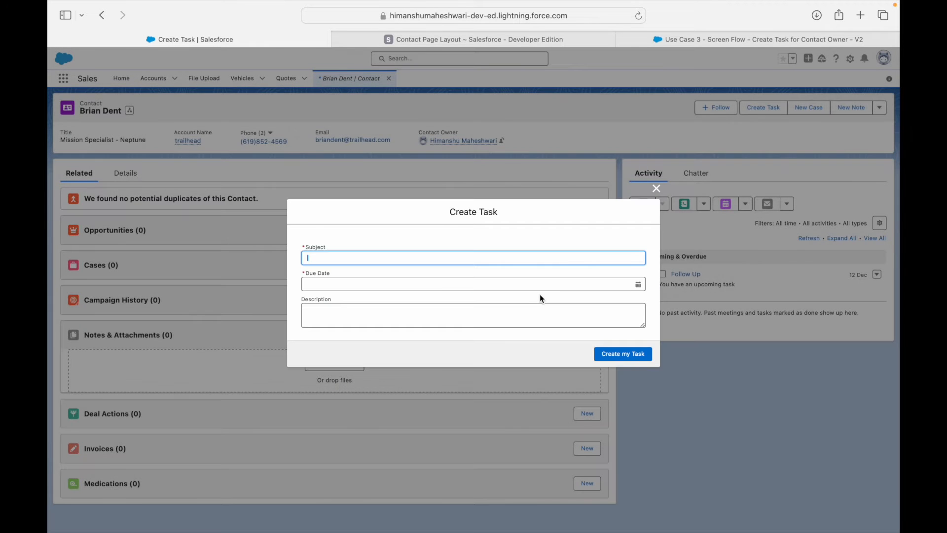
click(624, 355)
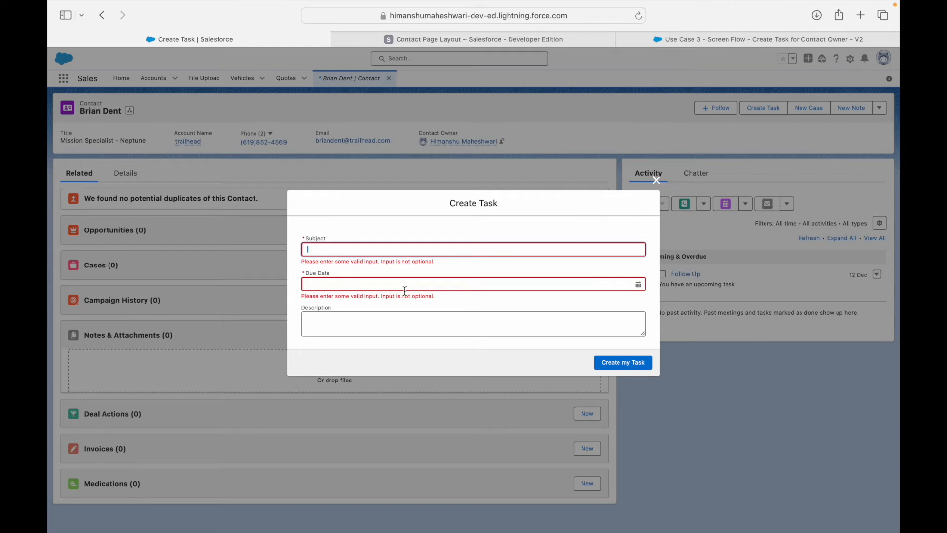
text(Follow Up 2)
key(Tab)
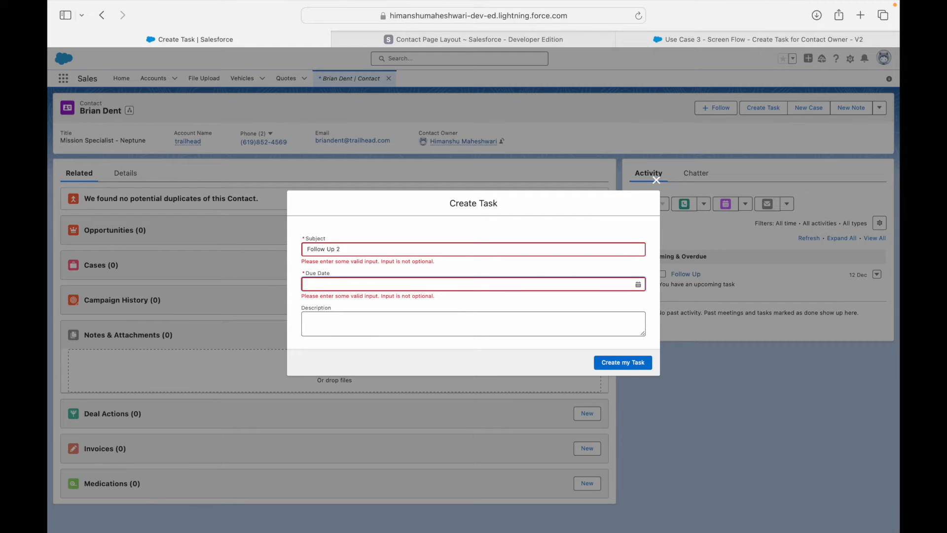
click(369, 288)
click(620, 371)
Change the subject to 'Follow Up Again', leave the description empty, and create the task.
click(373, 249)
key(BackSpace)
text(Again)
click(365, 320)
text(If)
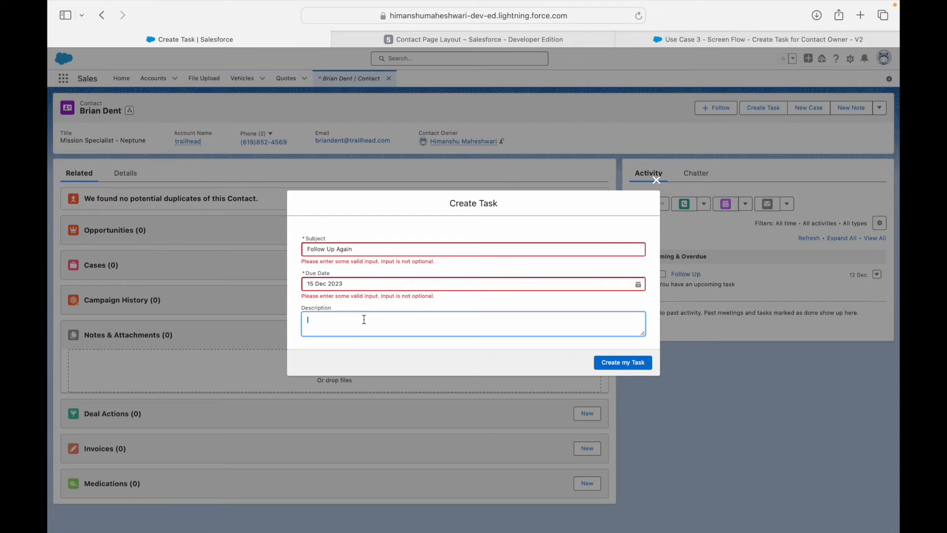
text( they dont)
key(super+a)
key(BackSpace)
click(386, 353)
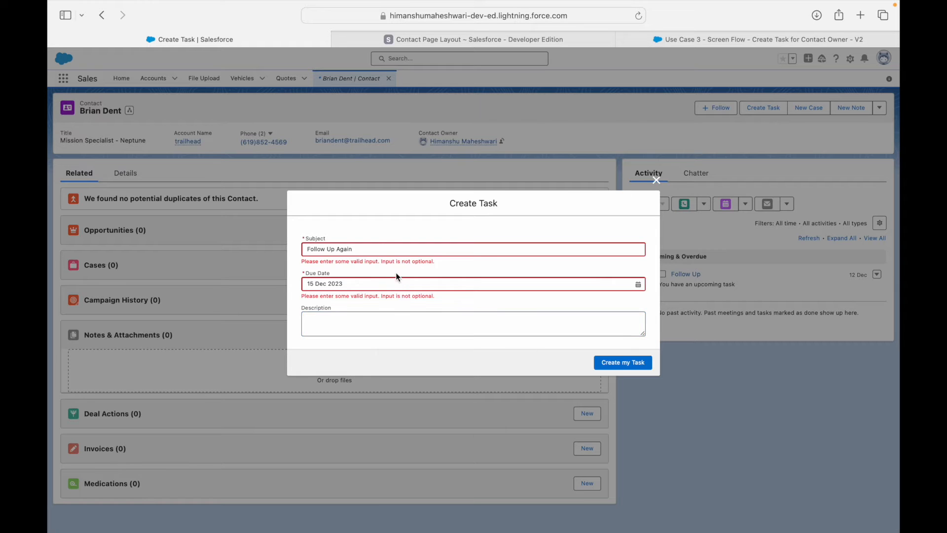
click(624, 359)
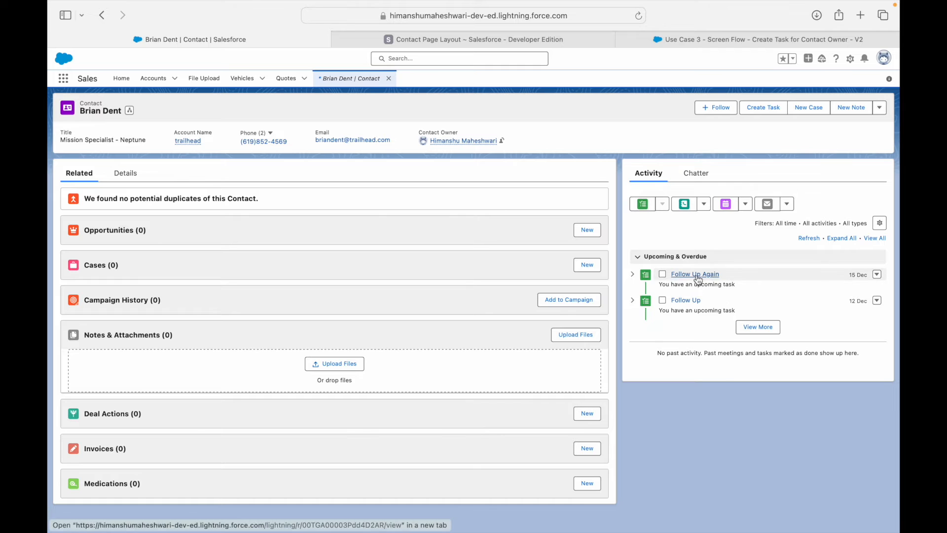
click(633, 274)
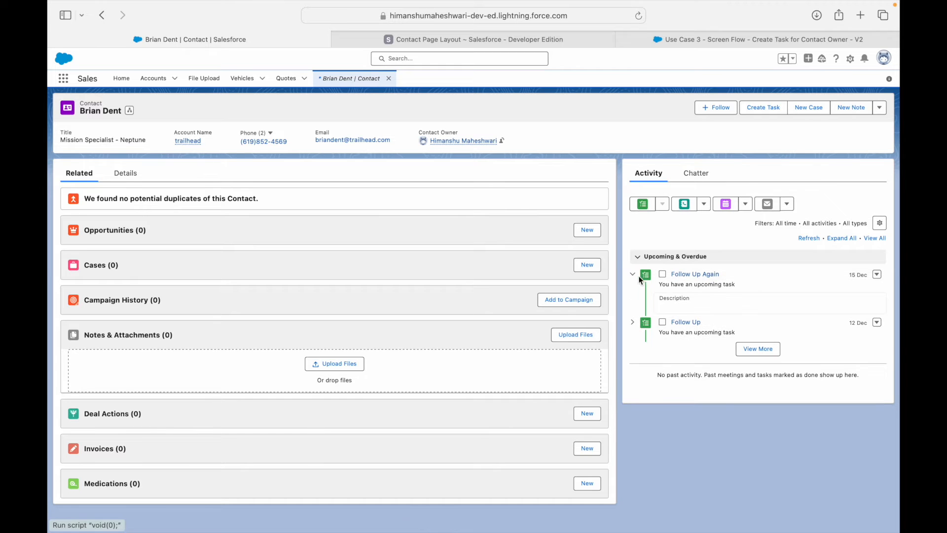
click(690, 274)
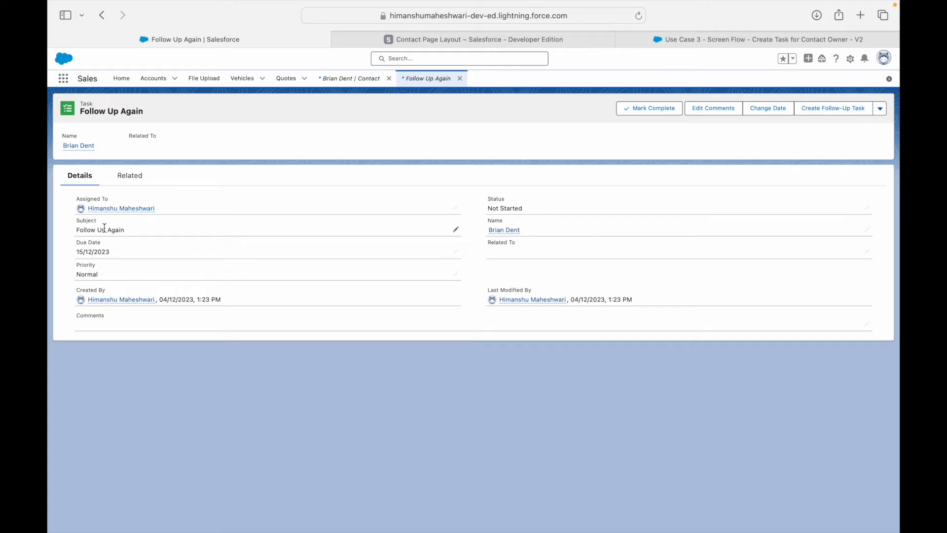
mouse_move(105, 210)
click(460, 78)
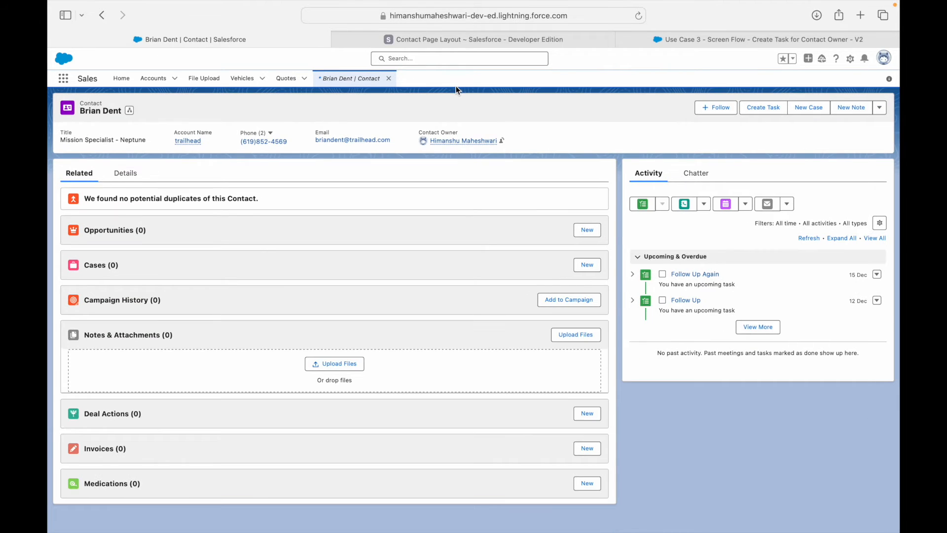
Open the Accept Task Inputs screen and inspect its Subject, Due Date and Description inputs.
click(707, 41)
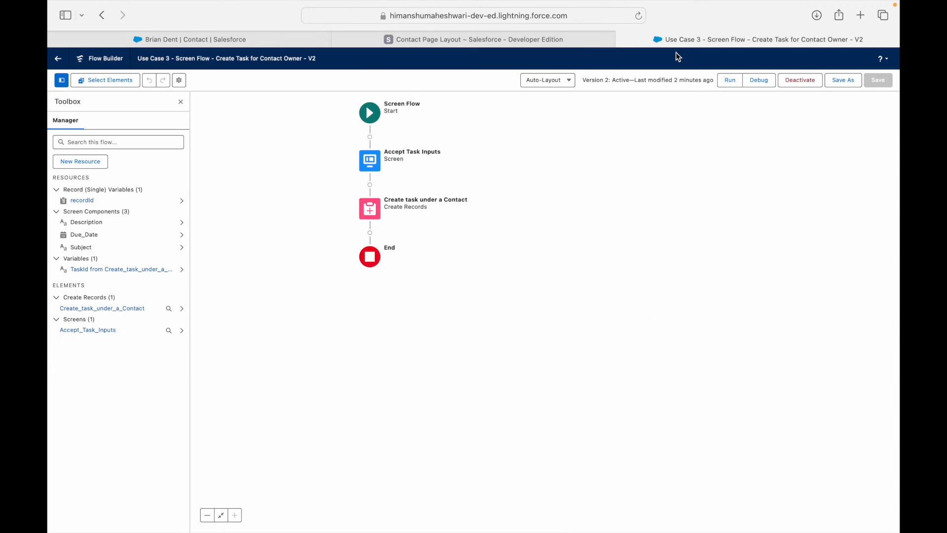
drag(560, 252, 724, 290)
double_click(543, 200)
click(263, 175)
click(256, 205)
click(255, 243)
click(268, 183)
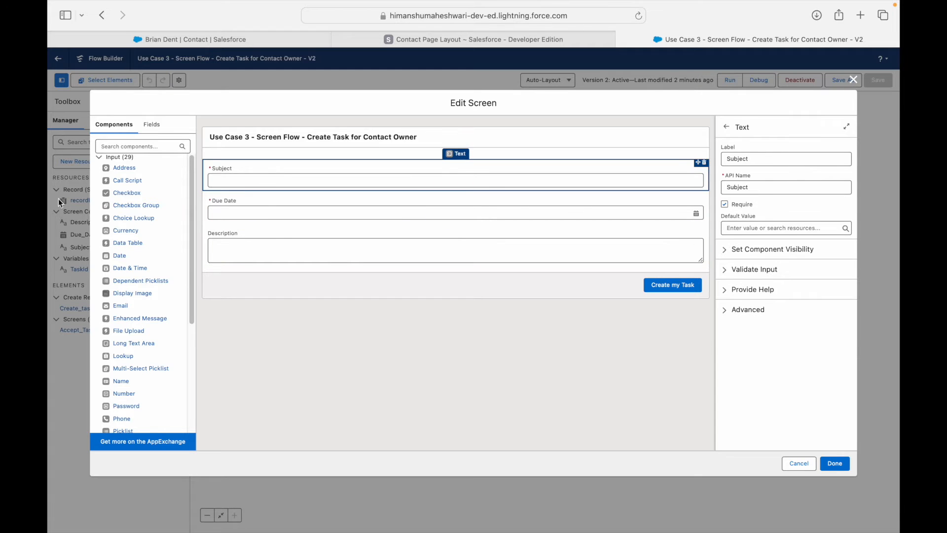
Recheck the Due Date and Description properties, including the Due_Date API name, then close the editor.
scroll(134, 353, down, 5)
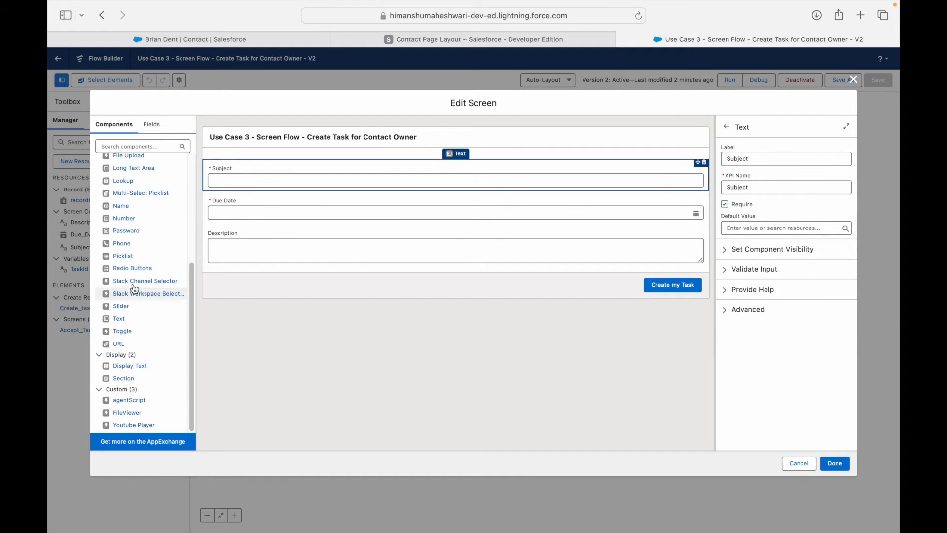
scroll(140, 278, up, 5)
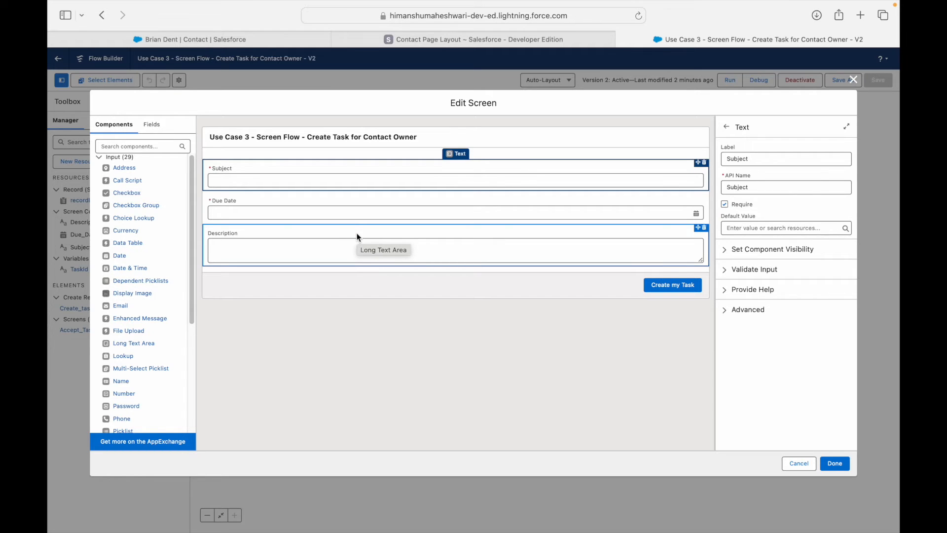
click(353, 213)
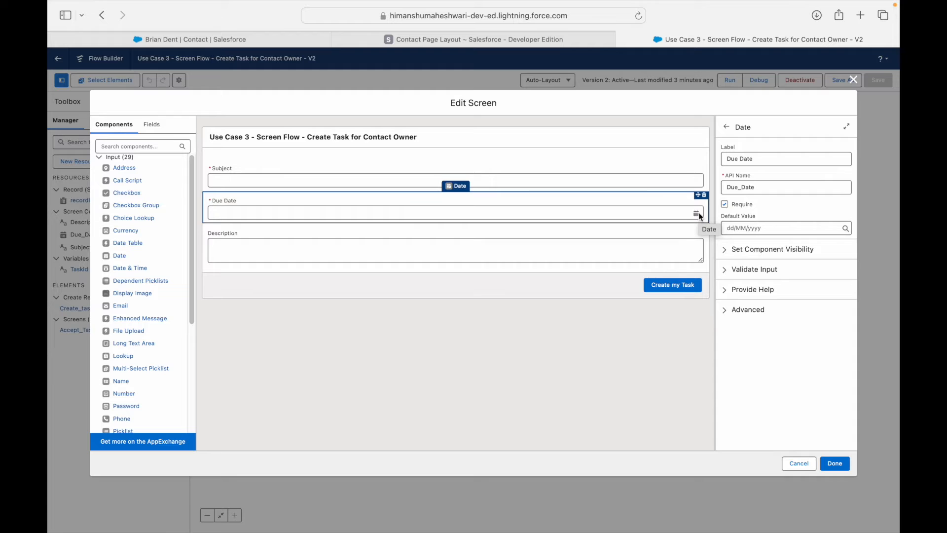
click(560, 254)
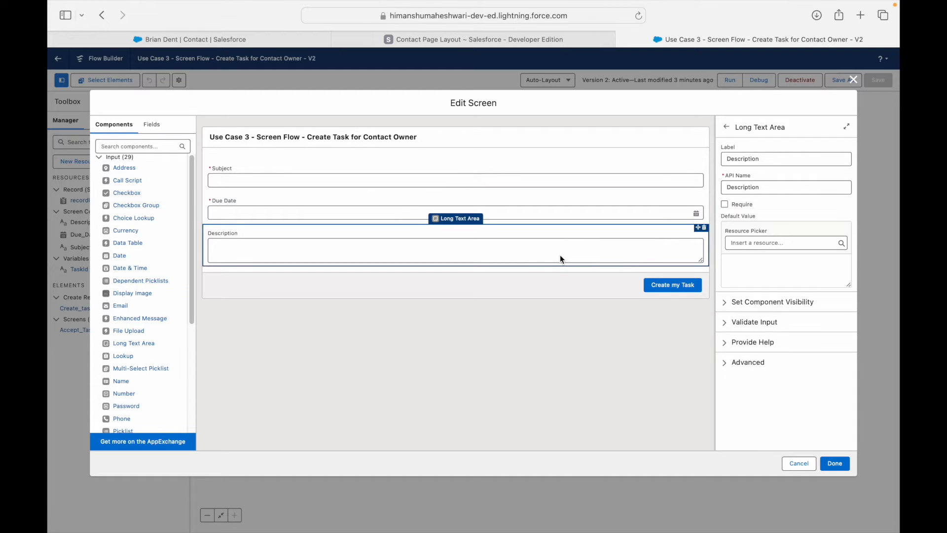
scroll(134, 340, down, 5)
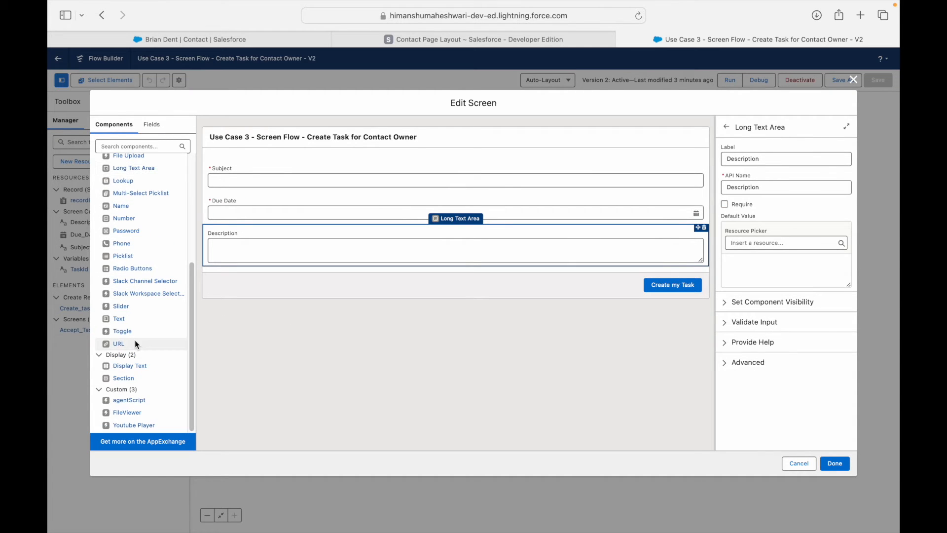
scroll(119, 242, up, 4)
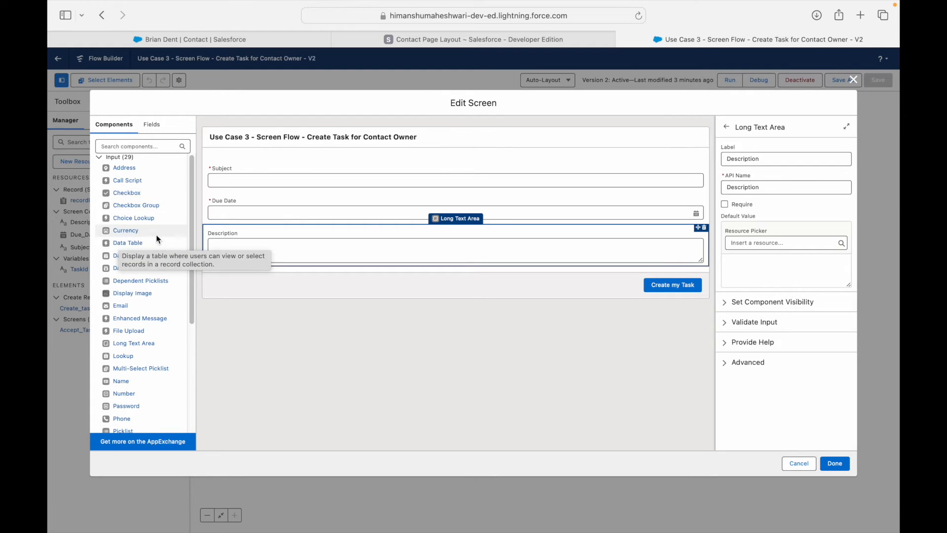
click(637, 215)
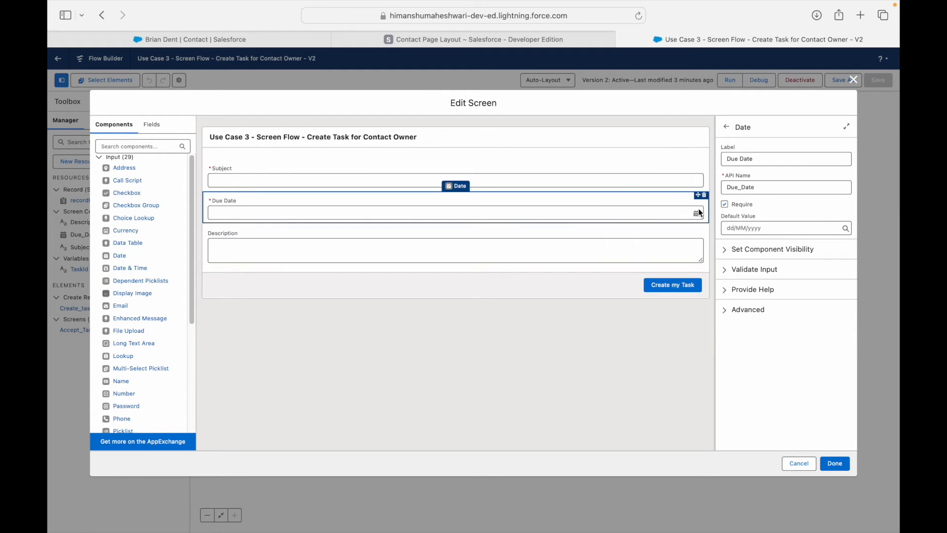
double_click(755, 189)
click(764, 178)
click(853, 80)
Glance at the Create task settings, then recheck the screen inputs' API names, including Description's.
double_click(556, 255)
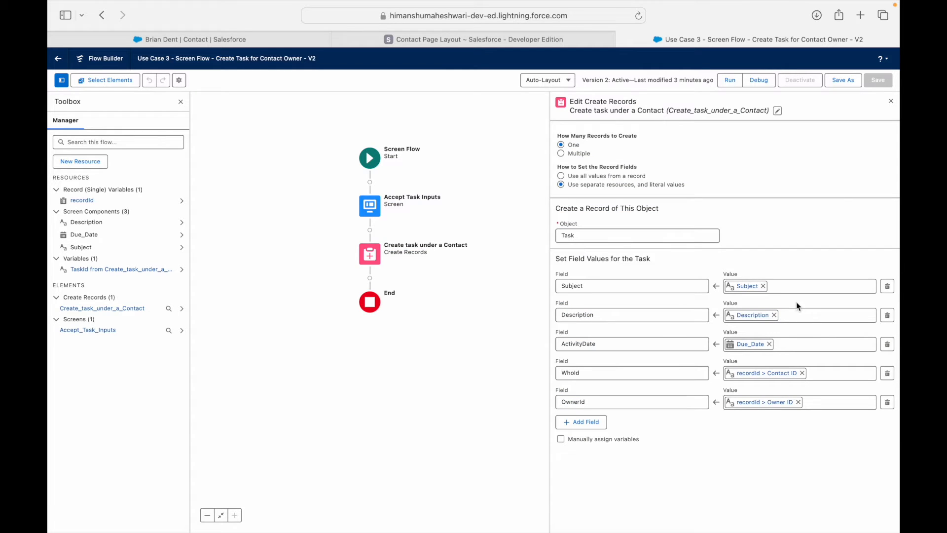
click(891, 101)
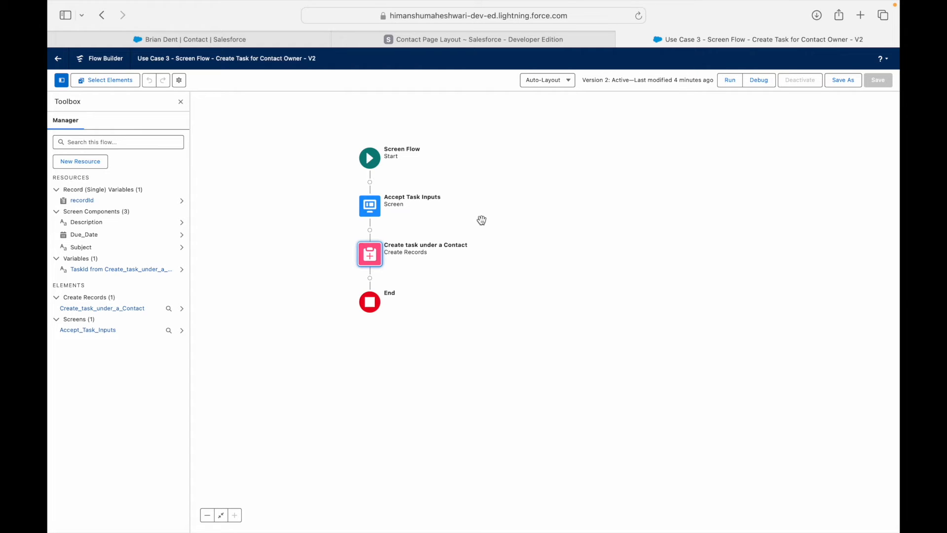
double_click(372, 206)
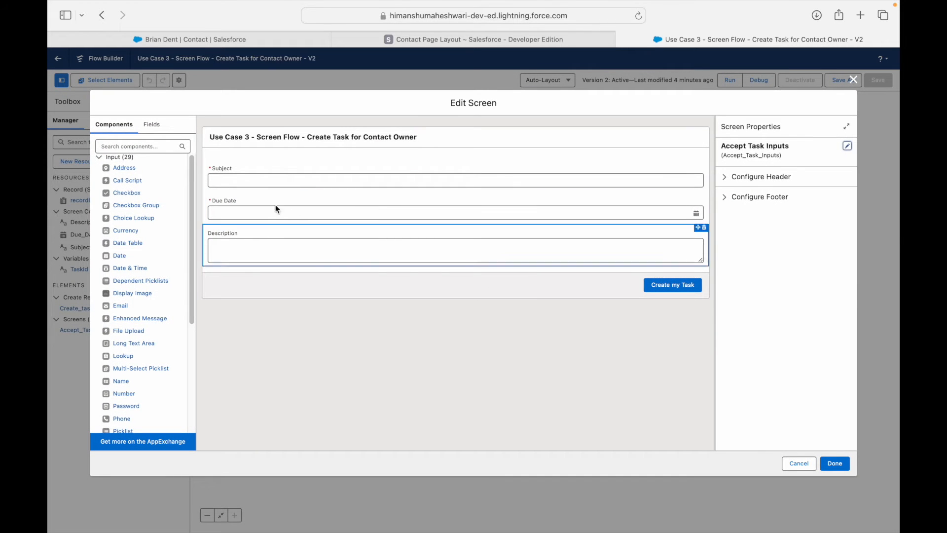
click(284, 186)
click(285, 211)
click(285, 231)
click(754, 187)
click(853, 80)
Reopen Create task under a Contact and review its Task field values.
double_click(370, 256)
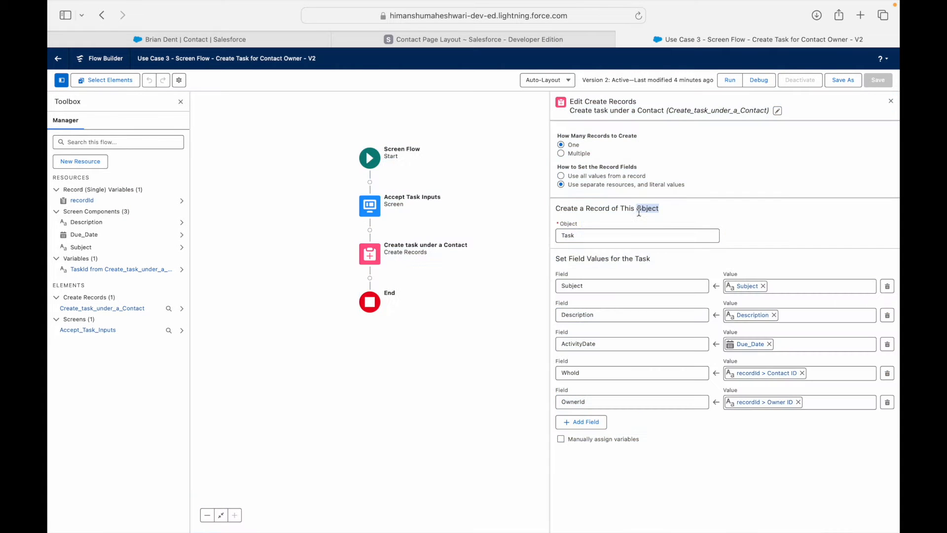
double_click(647, 208)
double_click(665, 215)
click(597, 187)
Make Create task under a Contact use all values from one record, starting a New Resource for it.
click(580, 177)
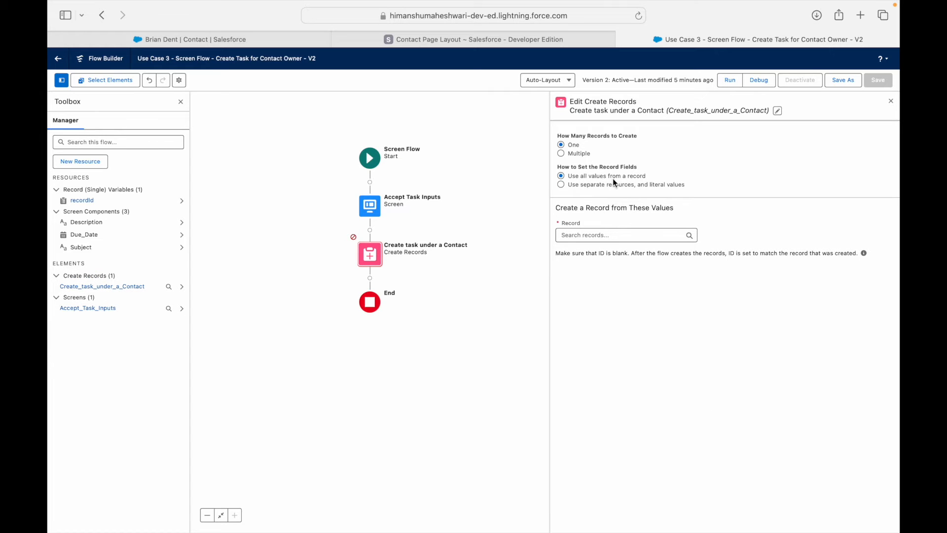
click(600, 232)
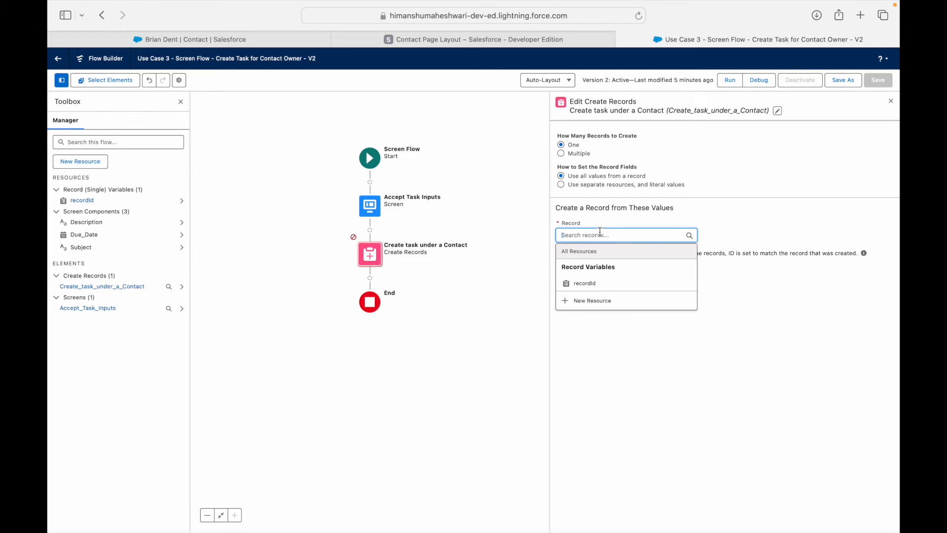
click(737, 235)
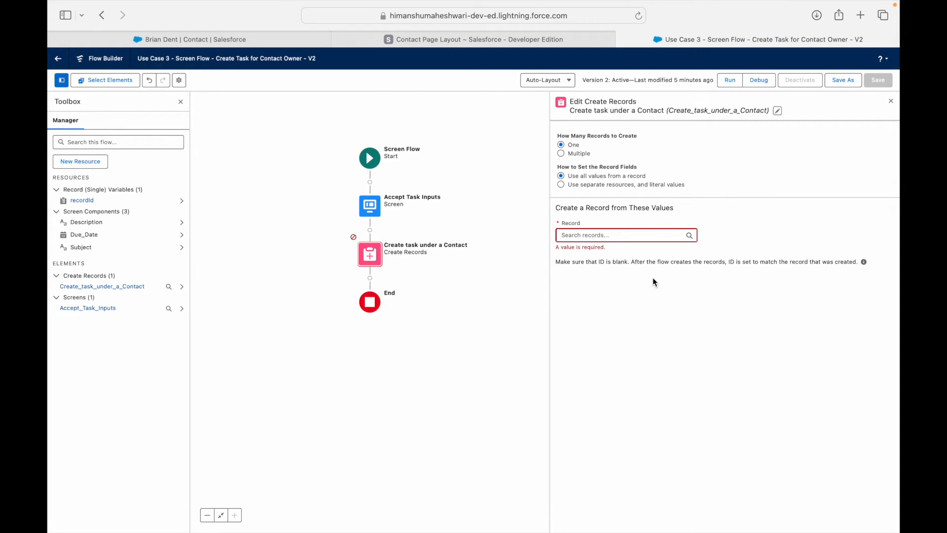
click(609, 239)
click(748, 230)
click(606, 237)
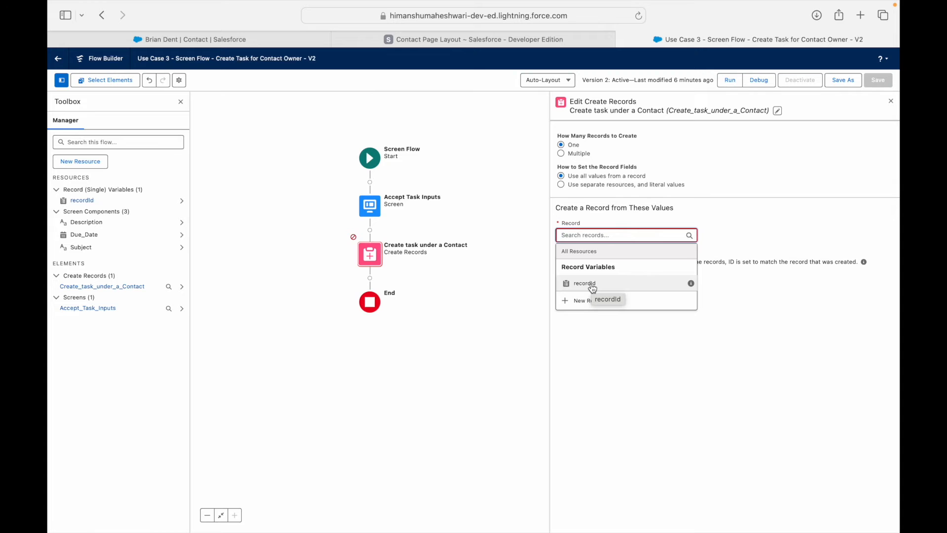
click(582, 302)
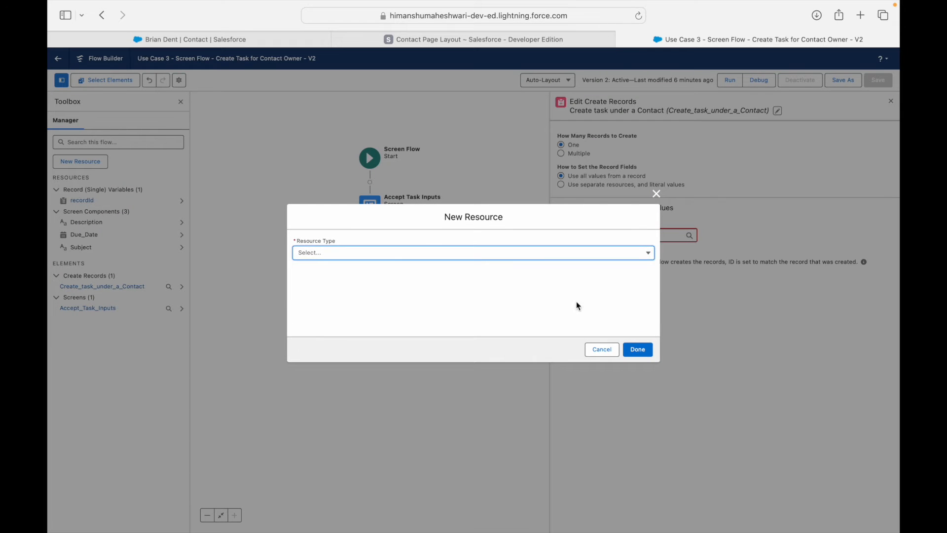
Create the Record variable taskToCreate of object Task as the record to create.
click(388, 254)
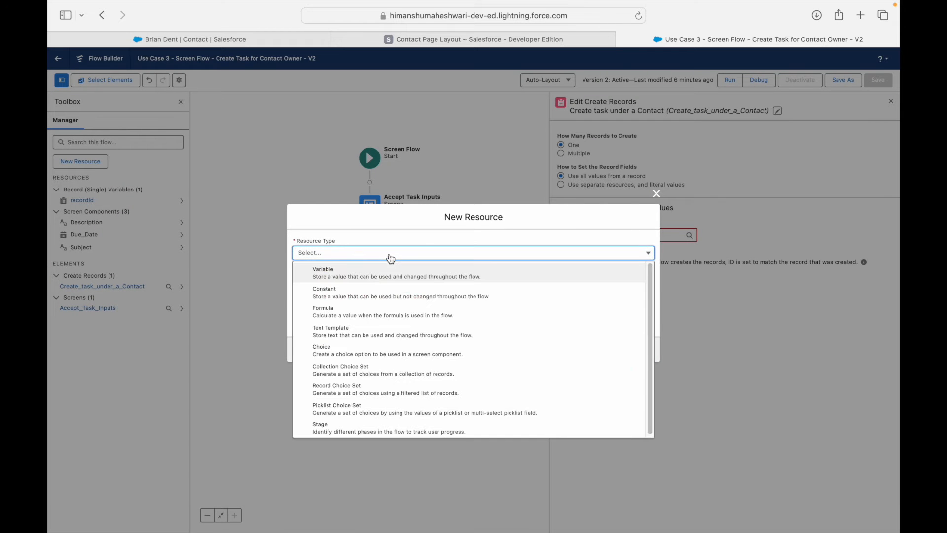
click(351, 276)
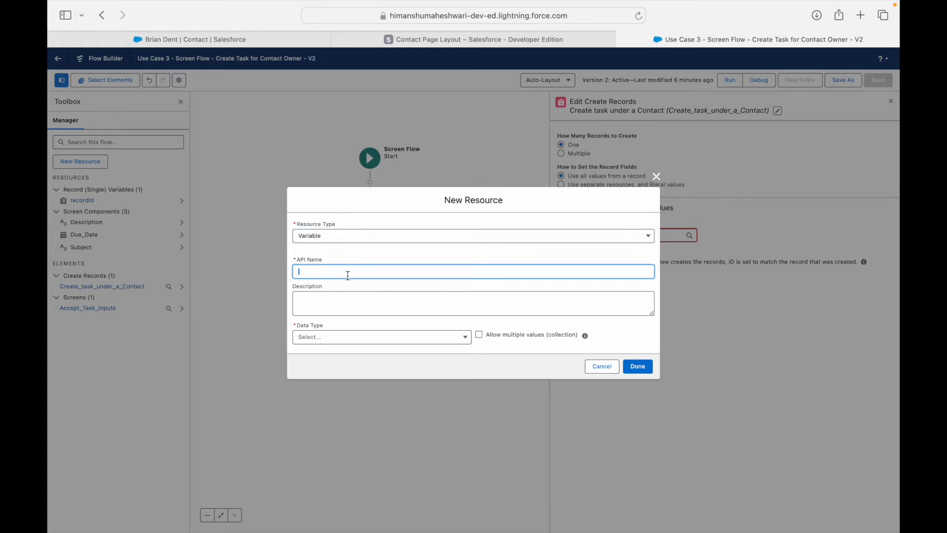
text(taskToCreate)
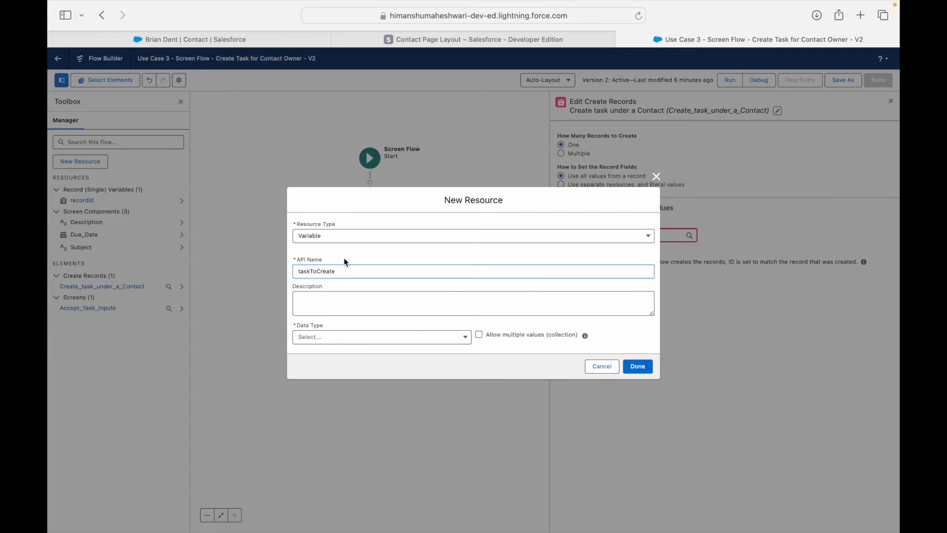
click(318, 340)
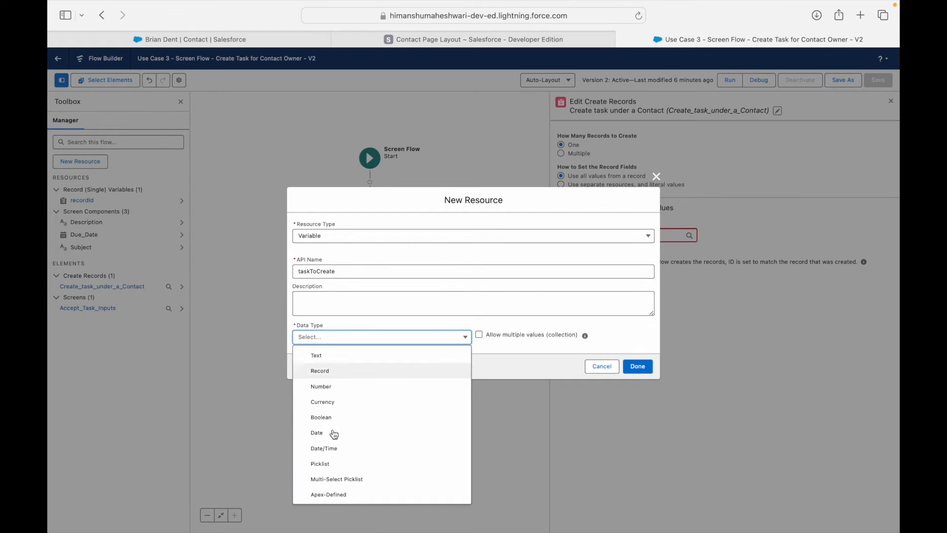
click(324, 373)
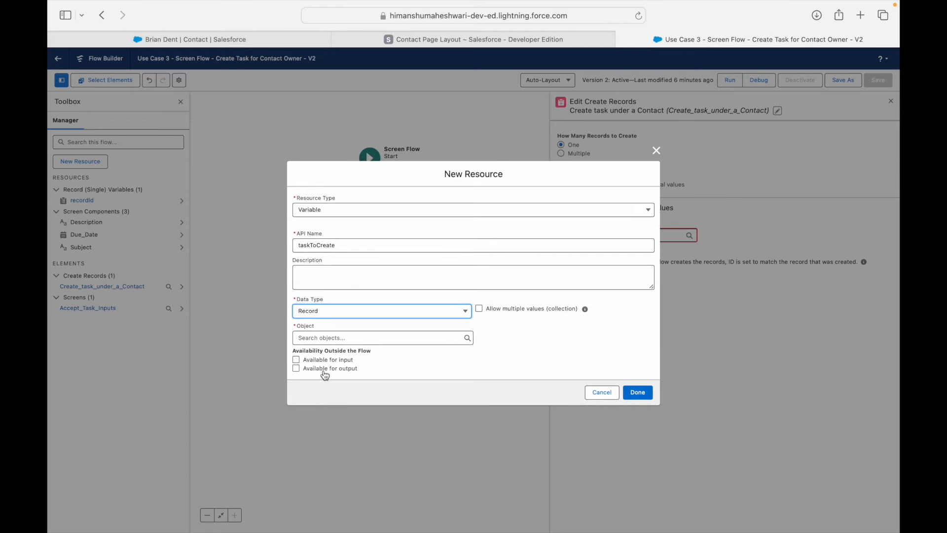
click(328, 340)
text(Task)
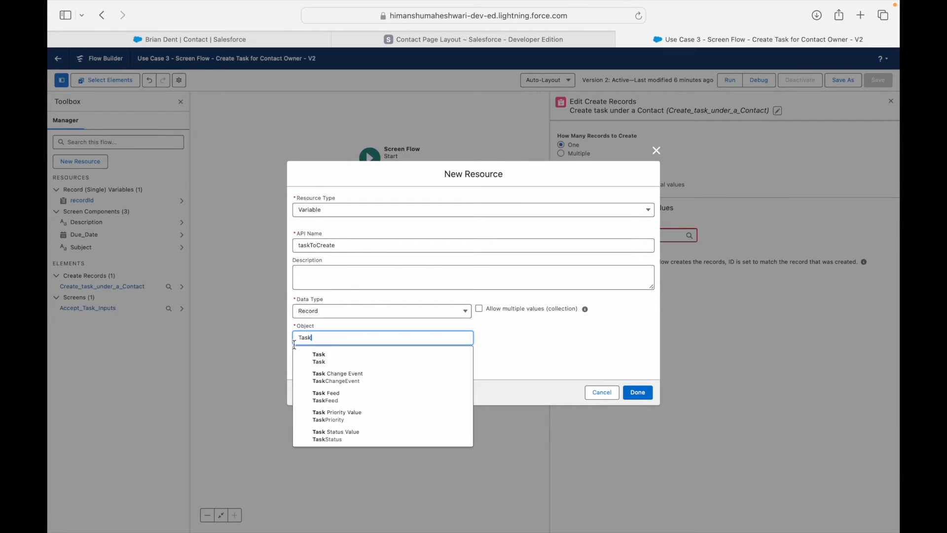
click(364, 358)
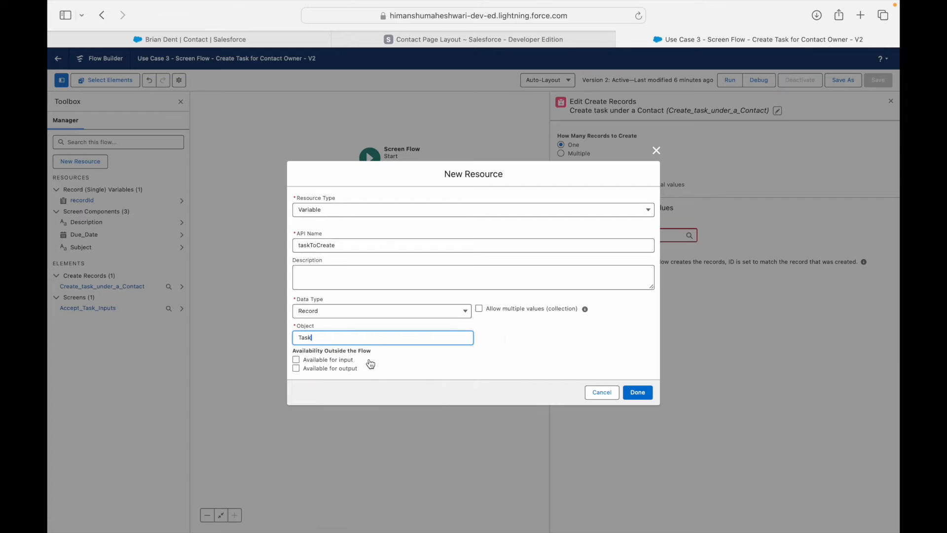
click(322, 364)
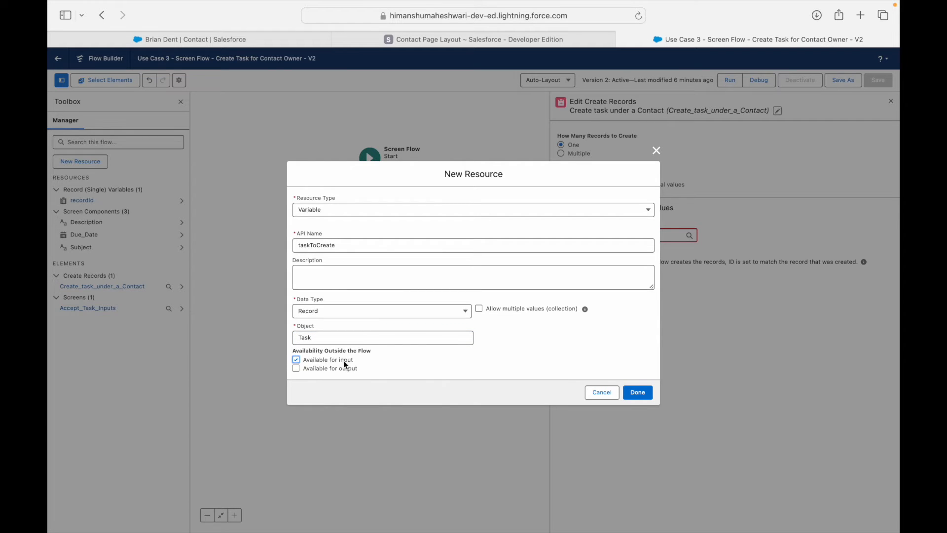
click(345, 364)
click(500, 354)
click(637, 392)
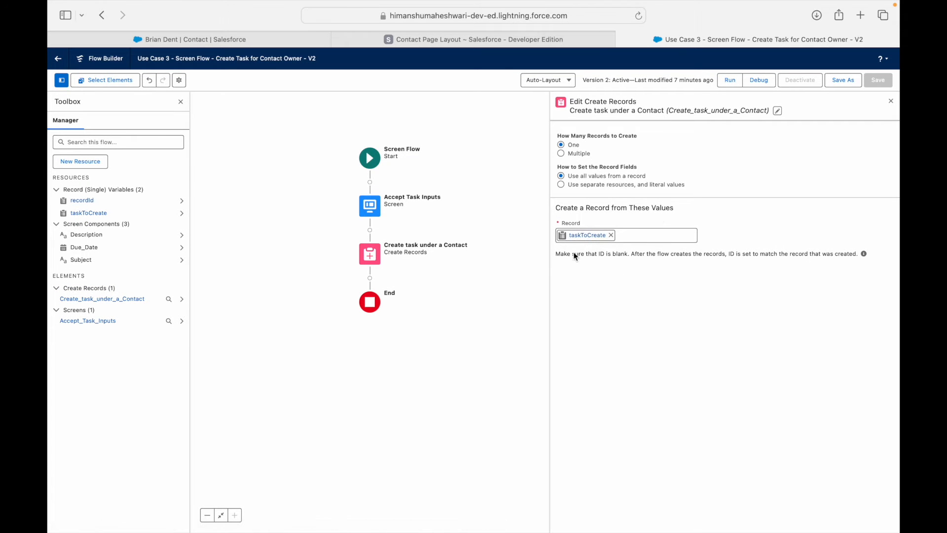
Save the flow as a new version, activate Version 3, and go to the contact's page.
click(842, 82)
click(637, 357)
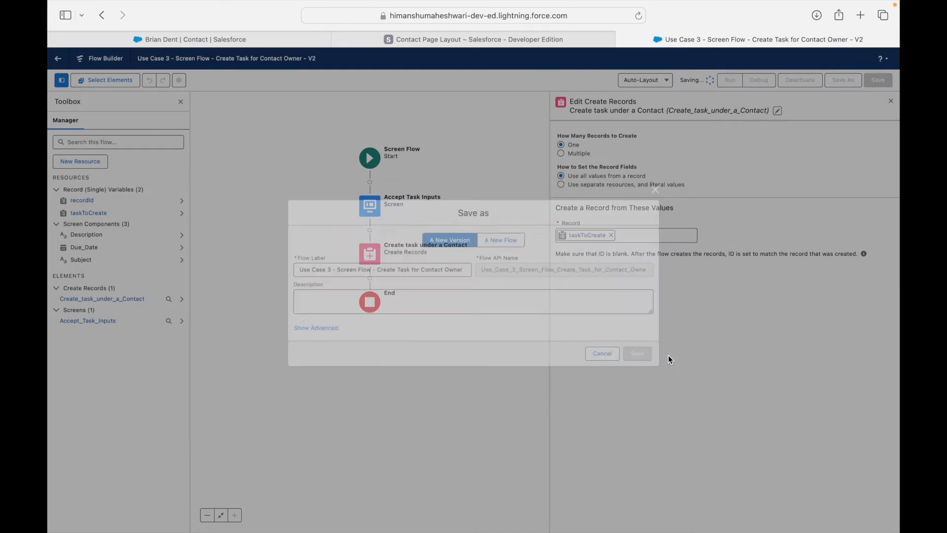
click(804, 80)
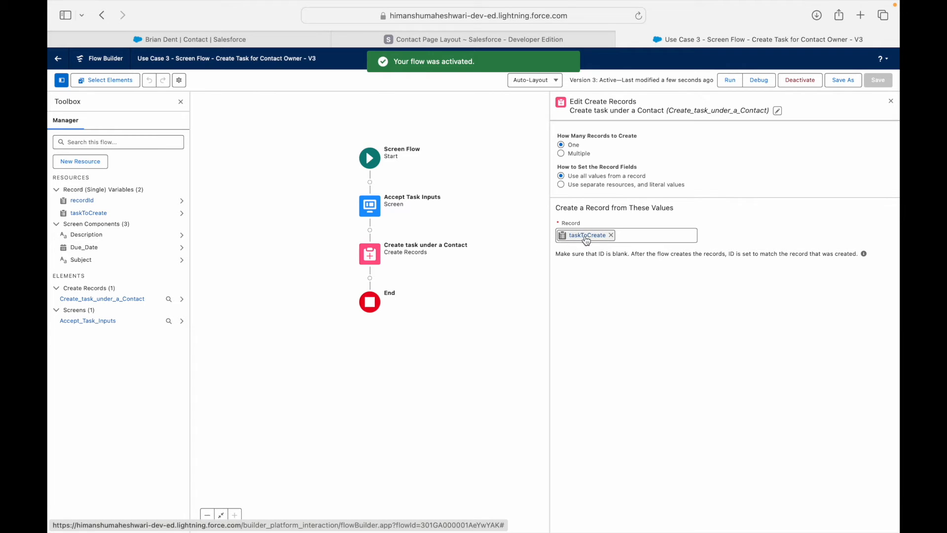
click(301, 40)
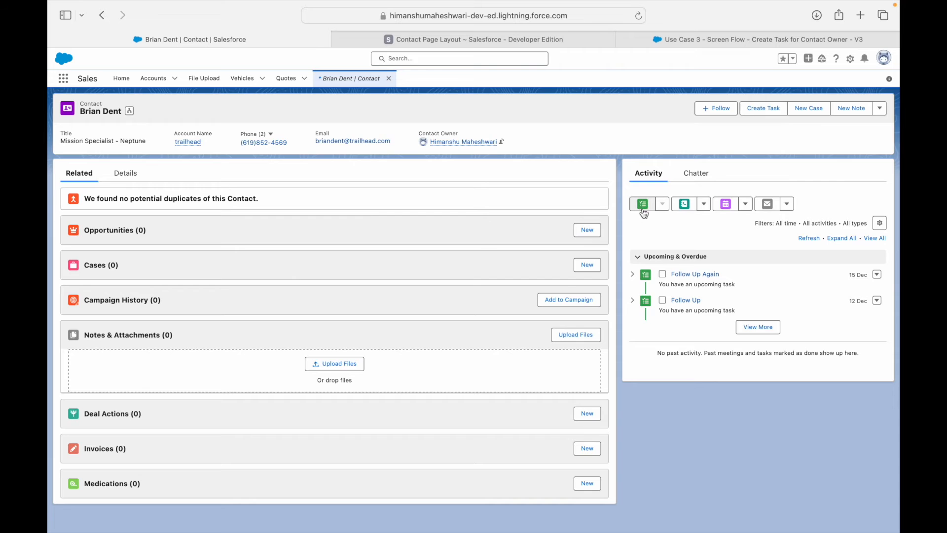
Submit a 'Next Follow Up' task due 19 December, then show more upcoming tasks.
click(759, 108)
click(346, 255)
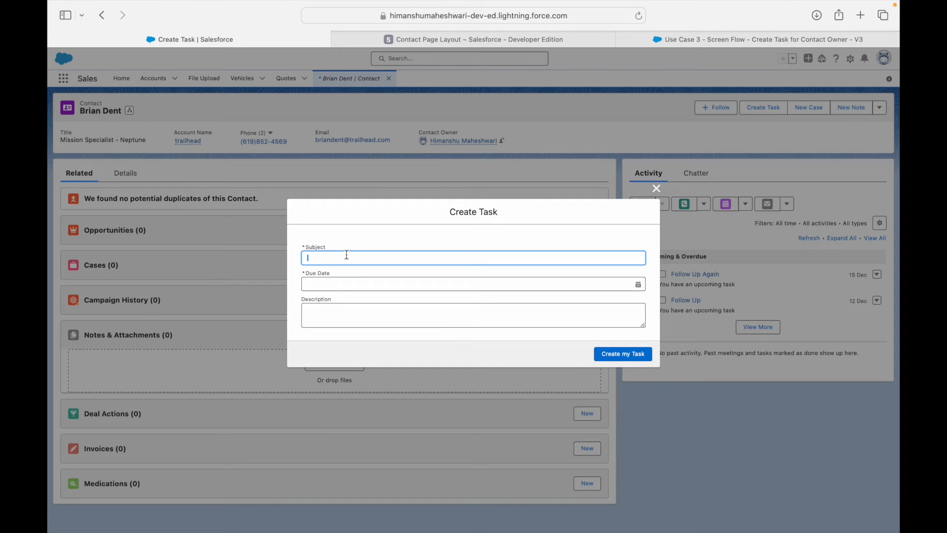
text(Next Follow Up)
key(Tab)
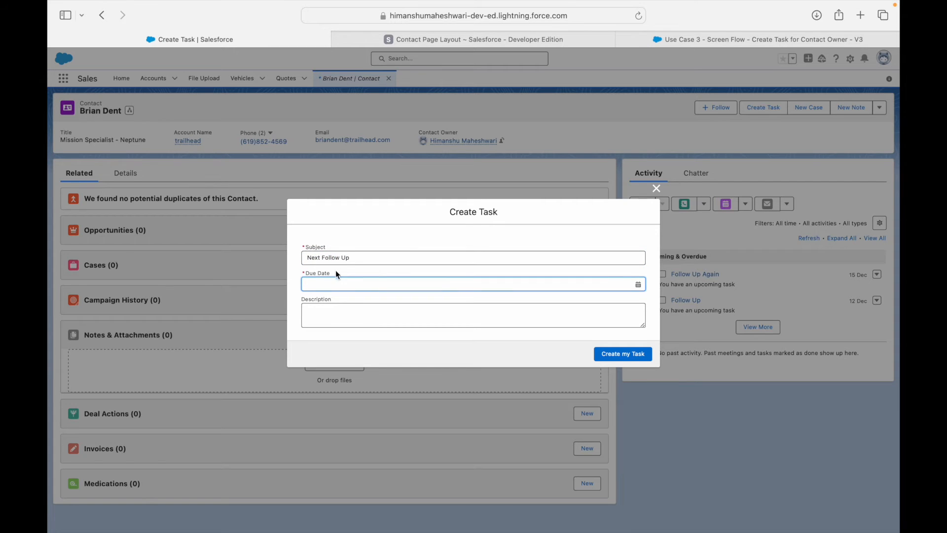
click(329, 283)
click(565, 387)
click(610, 352)
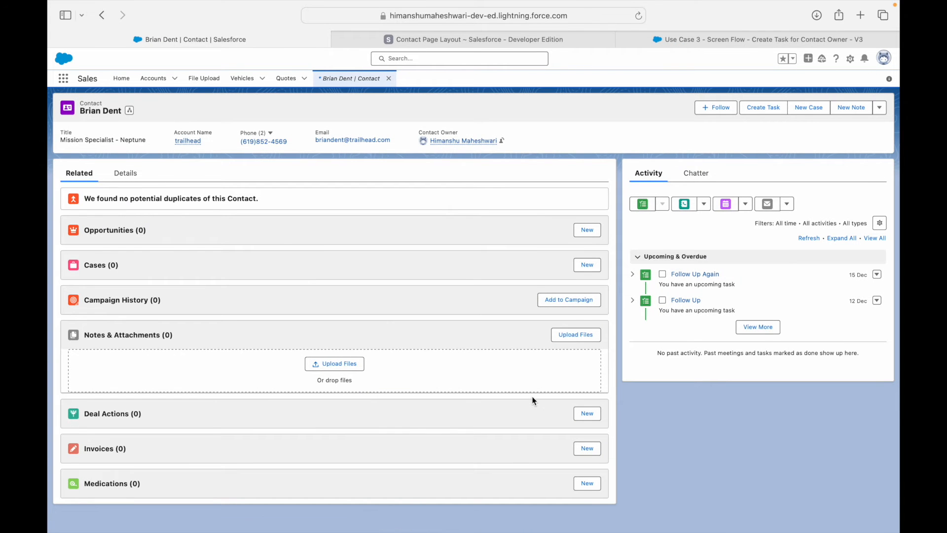
click(760, 328)
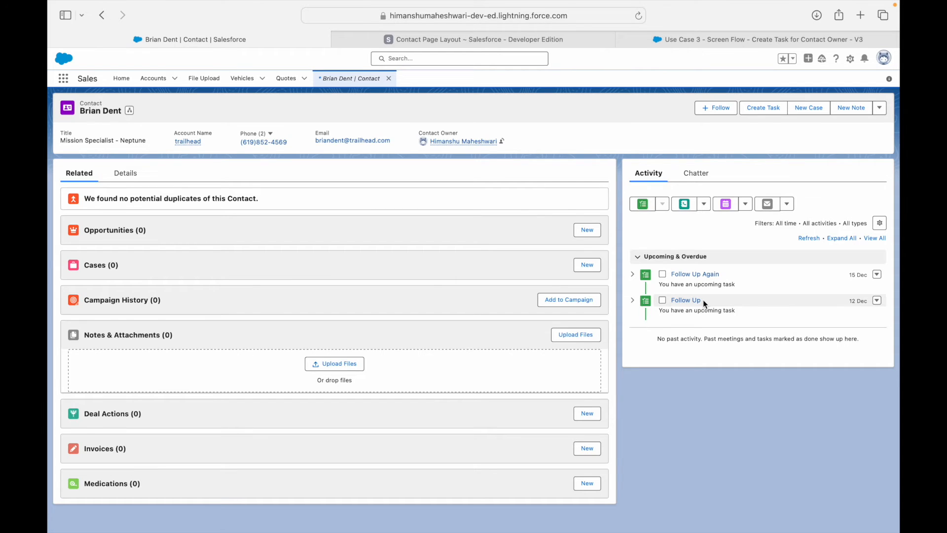
click(64, 79)
text(Task)
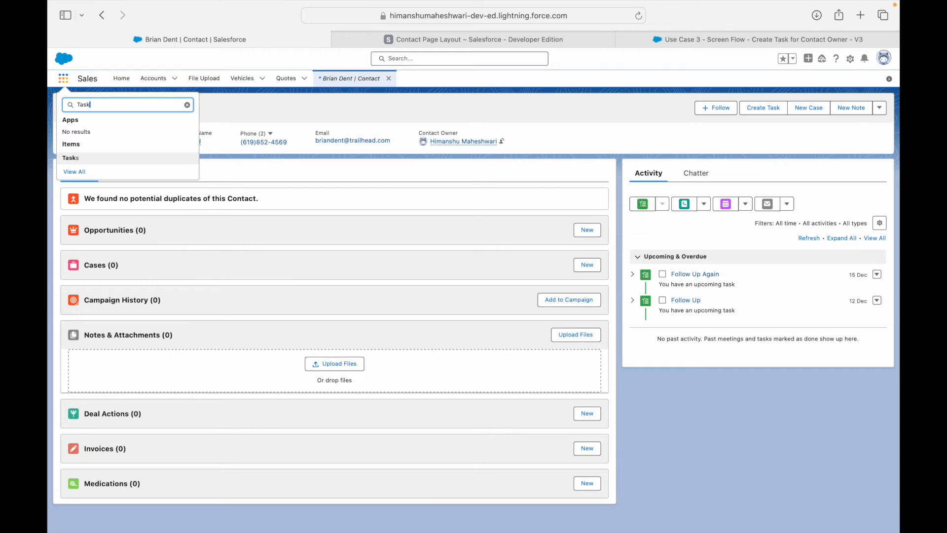
click(117, 158)
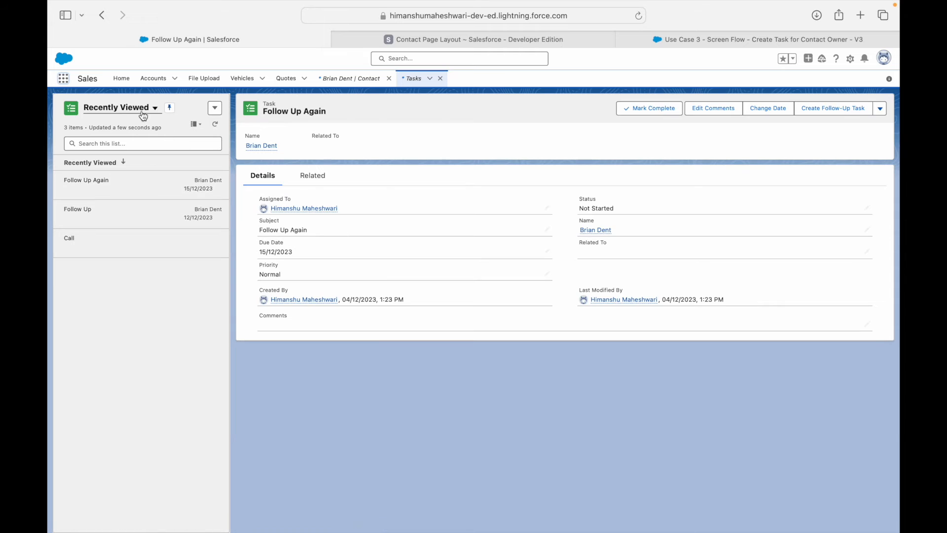
click(131, 107)
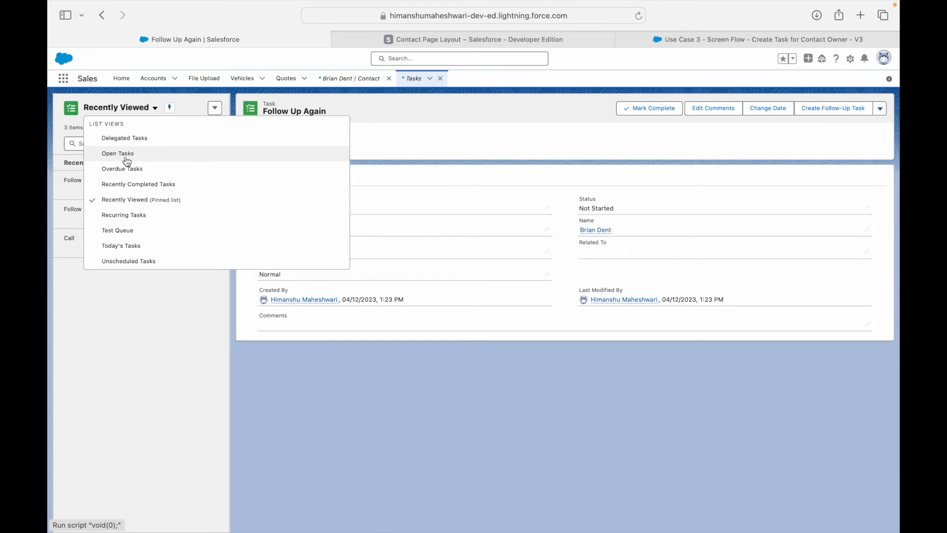
click(126, 246)
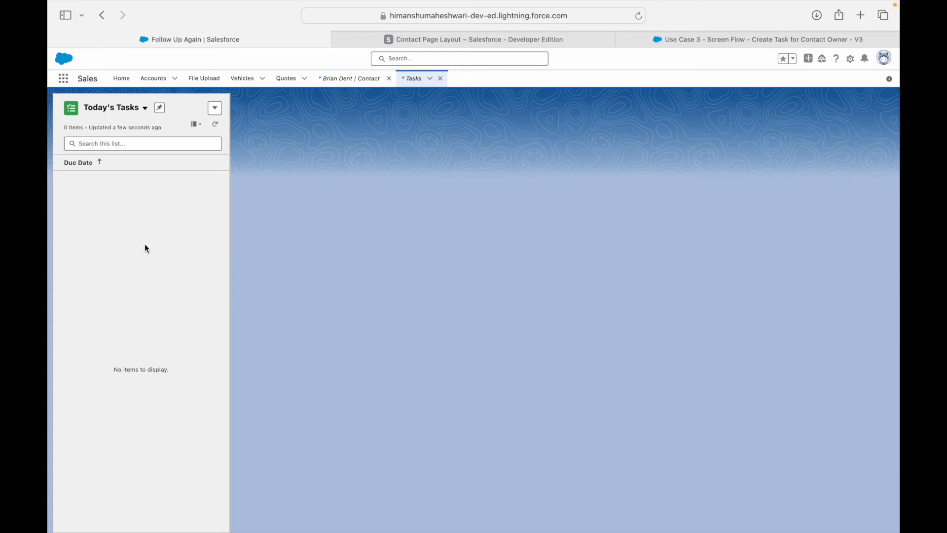
click(128, 113)
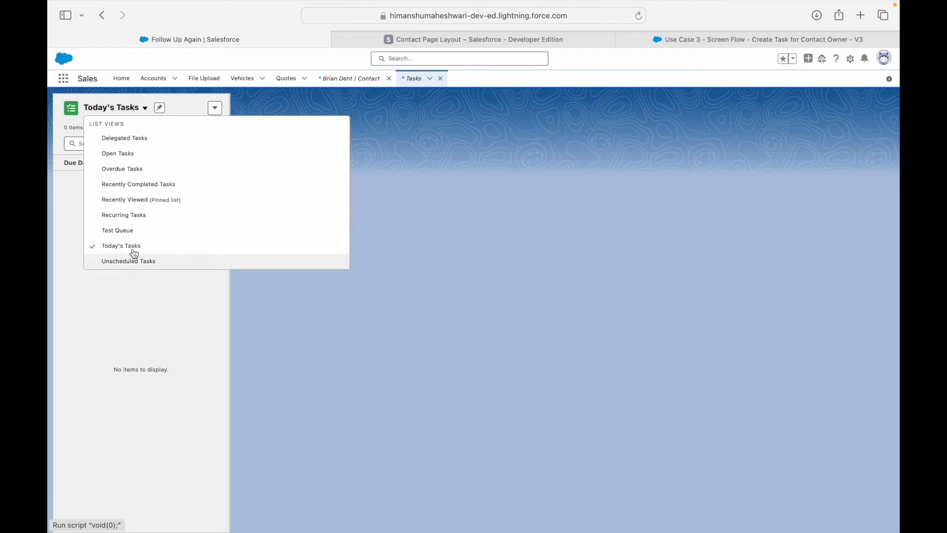
click(131, 200)
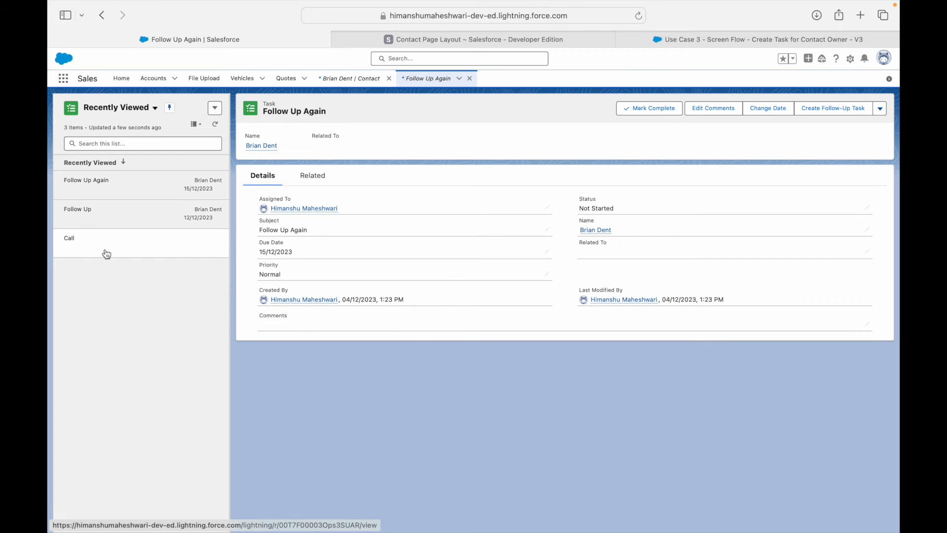
click(105, 254)
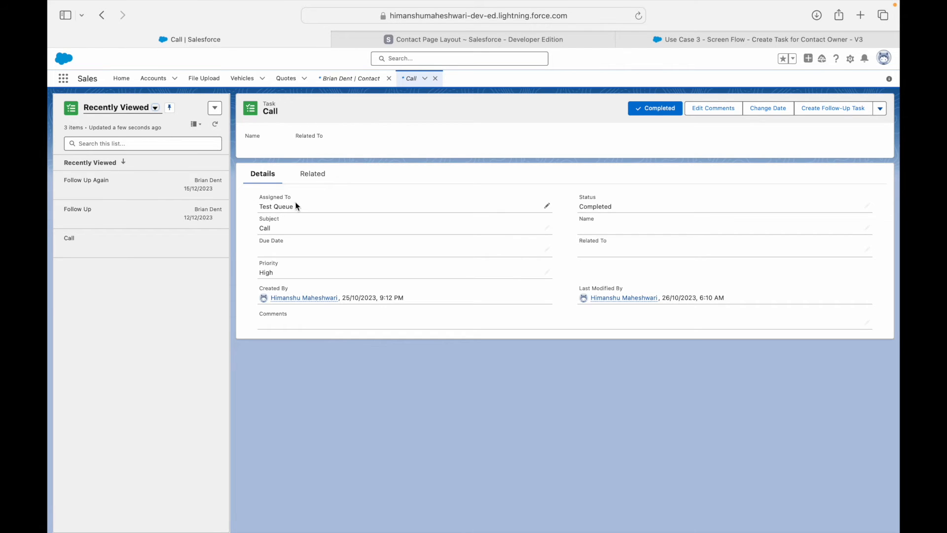
drag(344, 297, 362, 297)
click(170, 285)
click(435, 77)
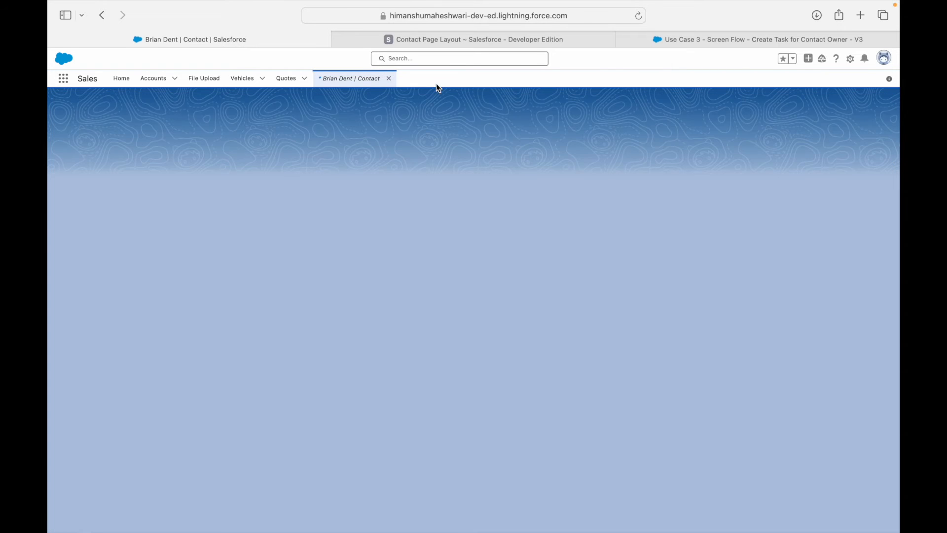
Back in Flow Builder, close Create Records settings, then open and close the Accept Task Inputs screen.
click(705, 42)
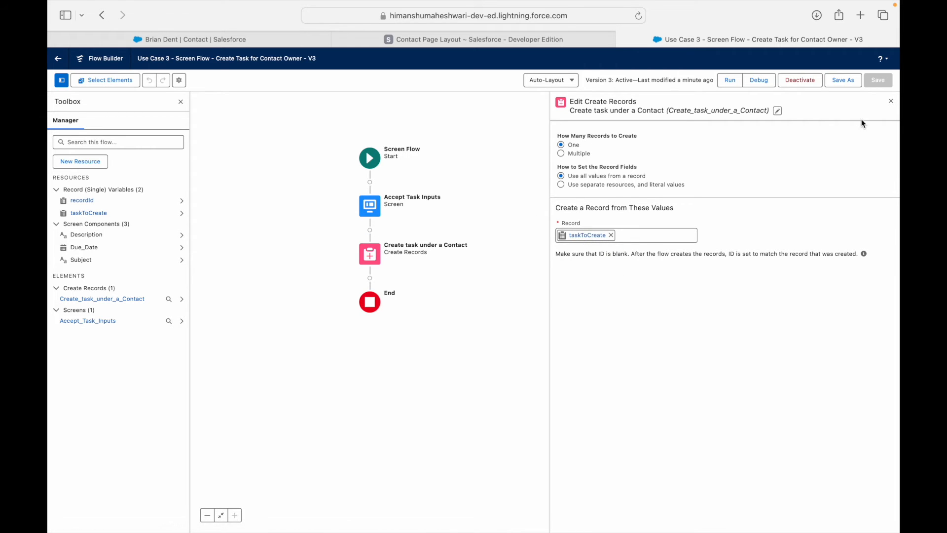
click(889, 104)
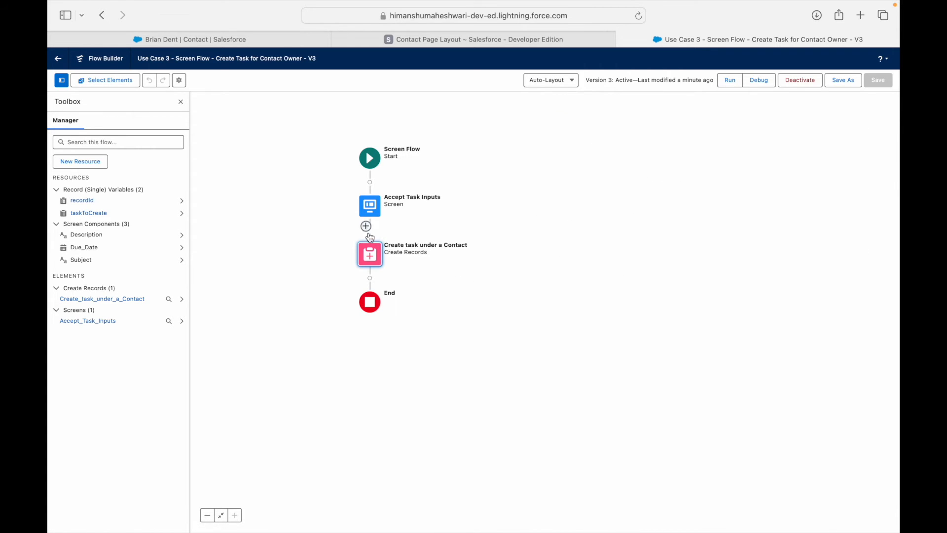
double_click(370, 206)
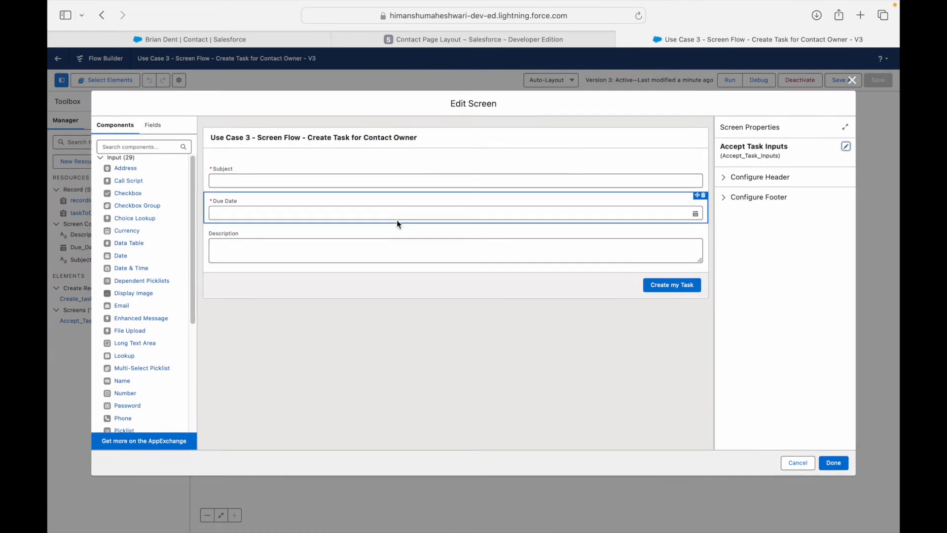
click(853, 80)
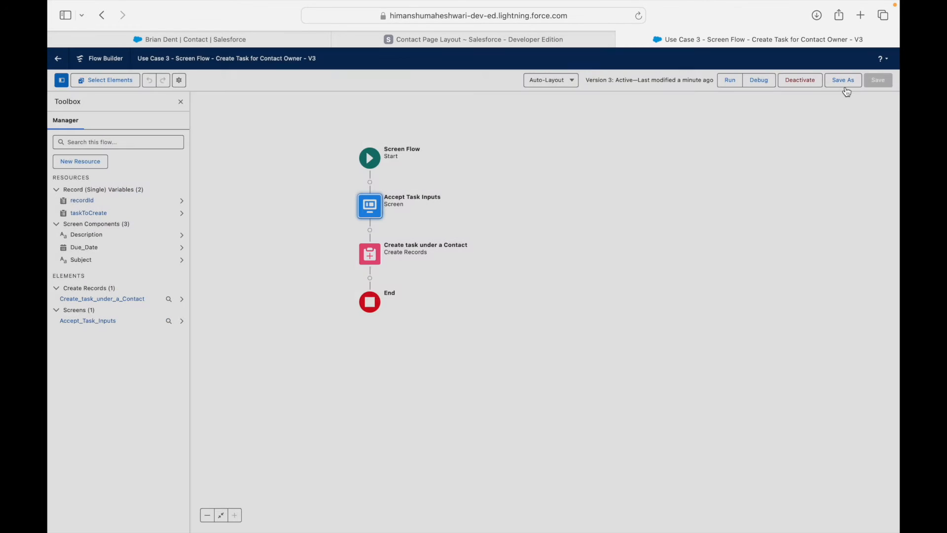
Add an Assignment element labelled 'Assign User Input to Record variable' after Accept Task Inputs.
click(370, 230)
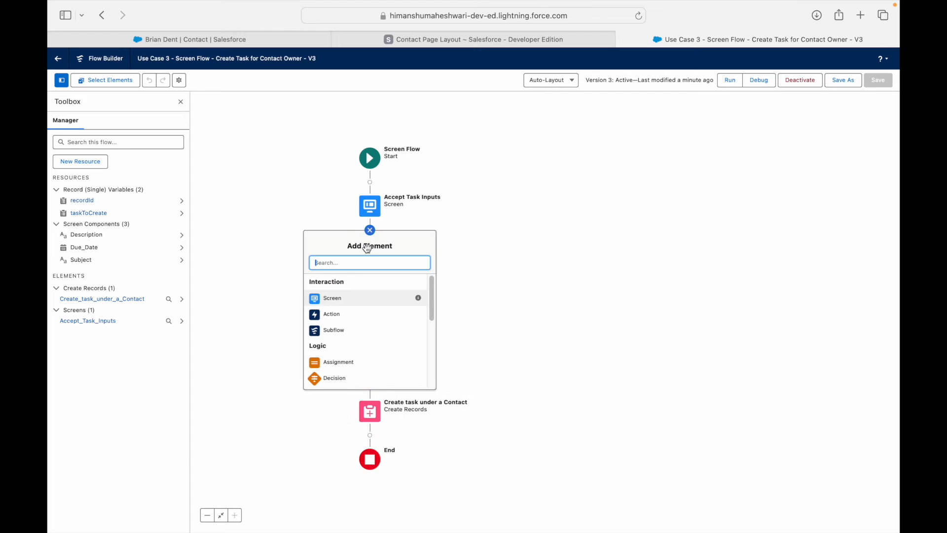
text(Assignment)
click(344, 283)
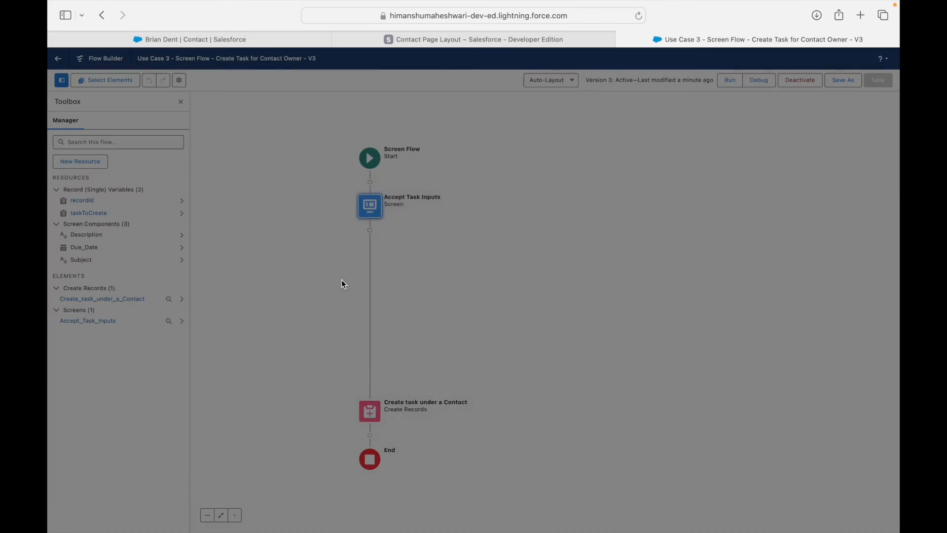
text(Assign Input)
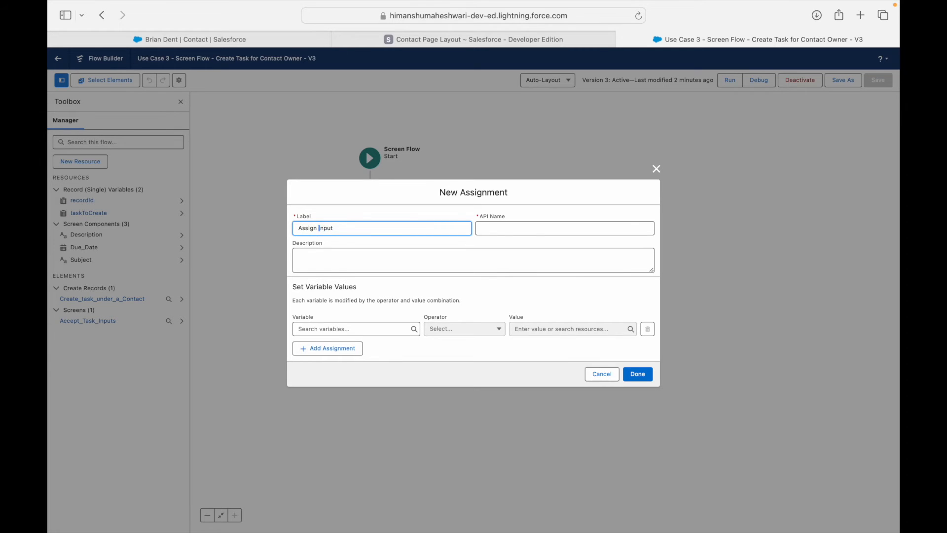
text(User)
key(alt+Right)
text(to Record variable)
key(Tab)
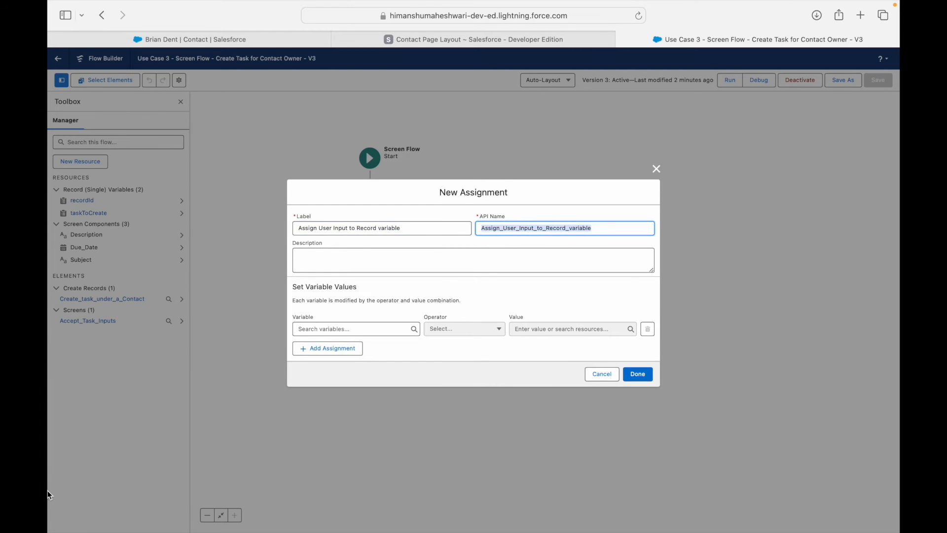
Make the first assignment row target {!taskToCreate.Subject}.
click(316, 329)
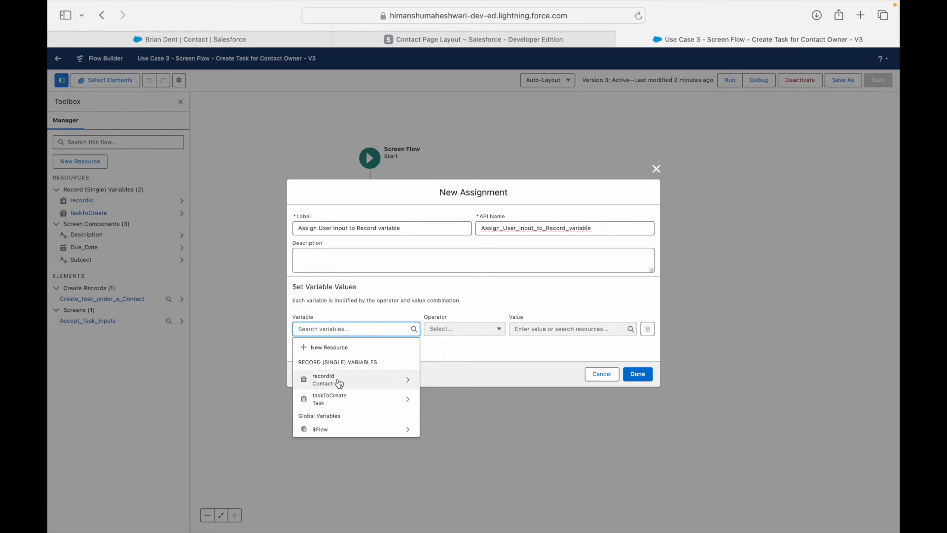
click(333, 398)
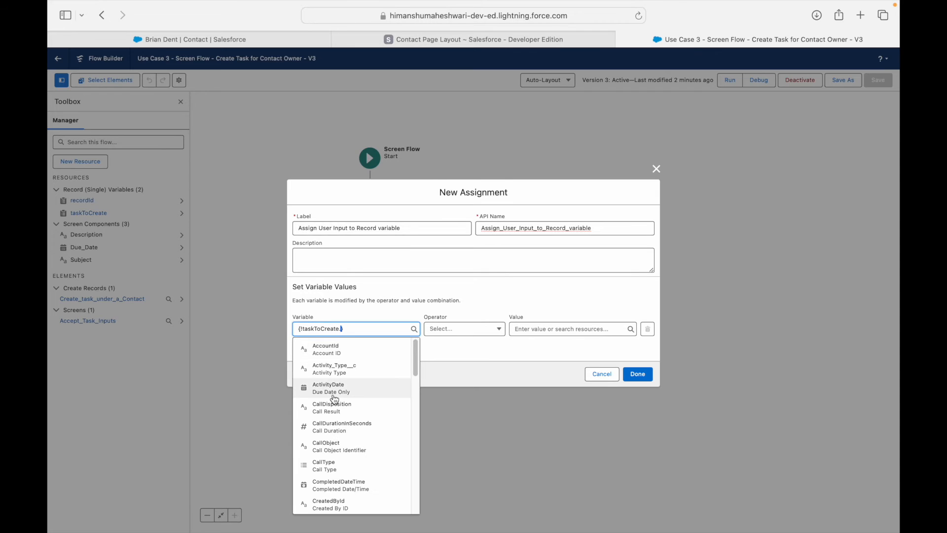
text(Subject)
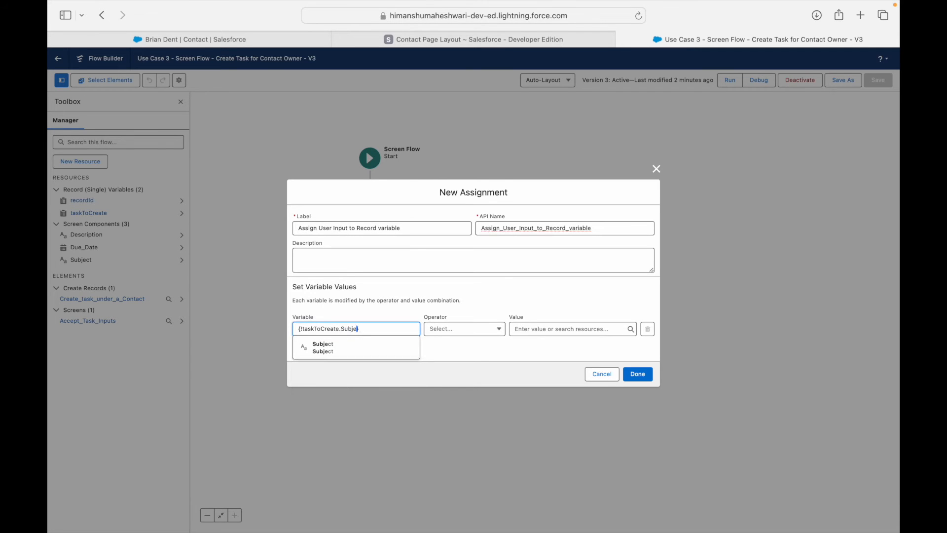
Set taskToCreate's Subject from the Subject screen input.
click(330, 348)
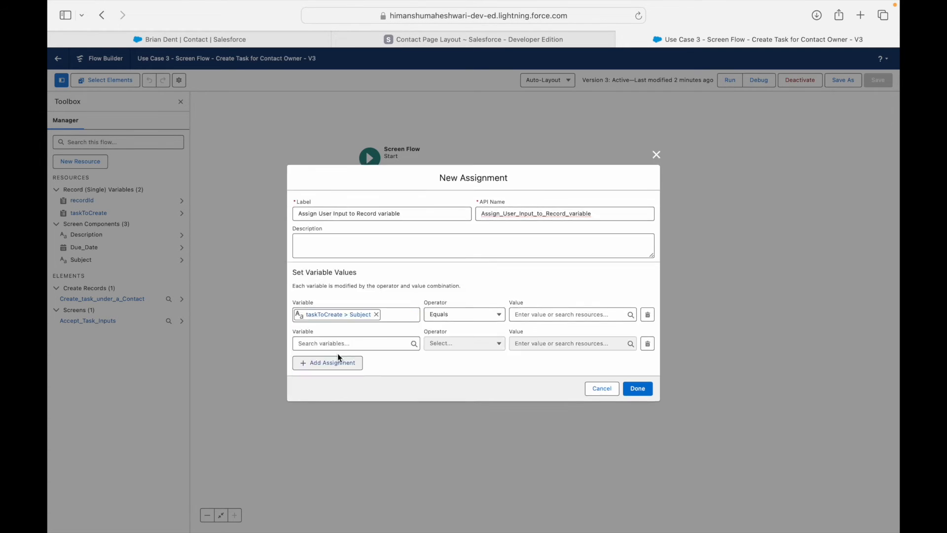
click(527, 316)
text(Subject)
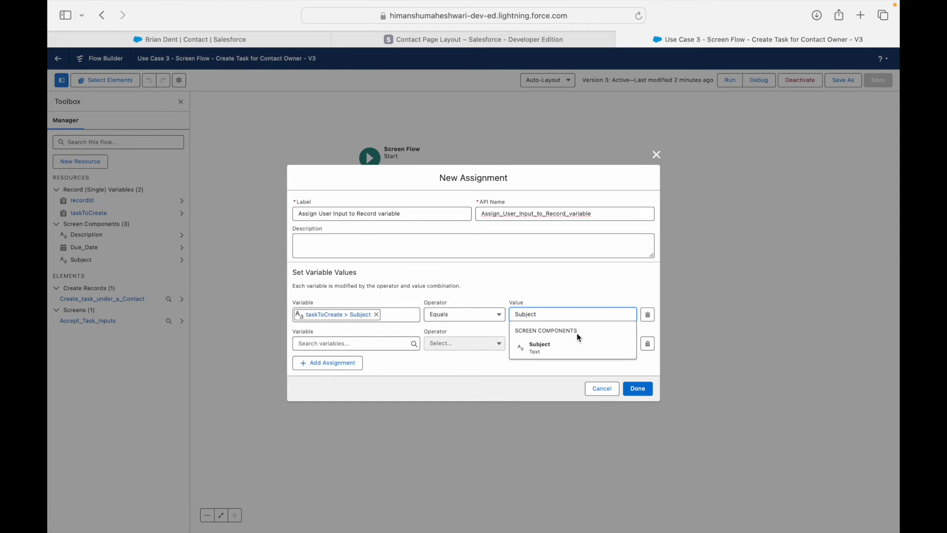
click(567, 345)
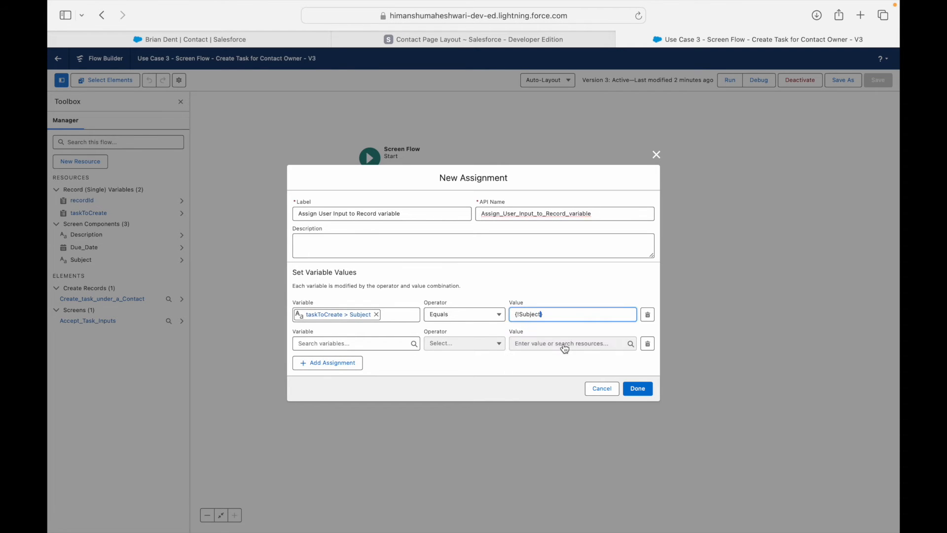
Assign the Description screen input to taskToCreate's Description field in a second row.
click(347, 344)
text(taskToC)
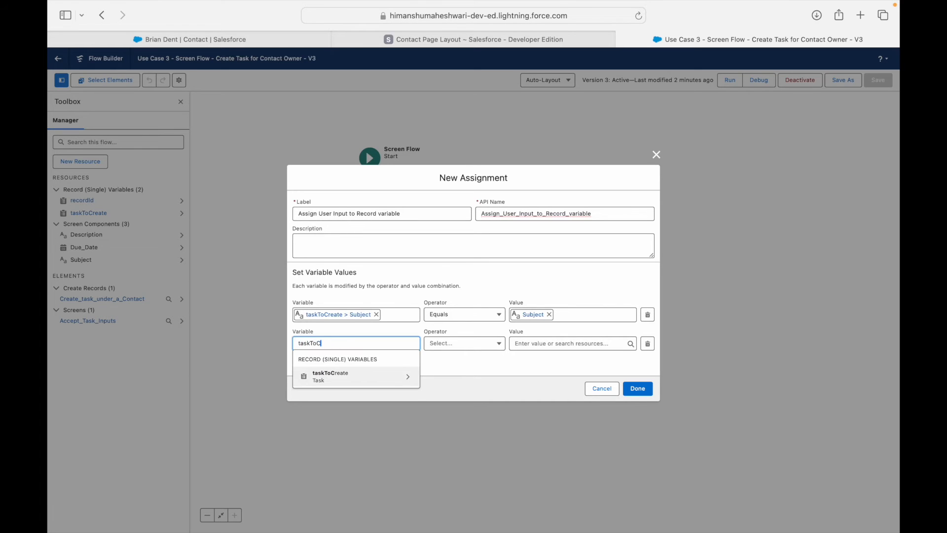
click(355, 377)
text(Descr)
key(Down)
key(Return)
click(531, 344)
text(Descr)
key(Down)
key(Return)
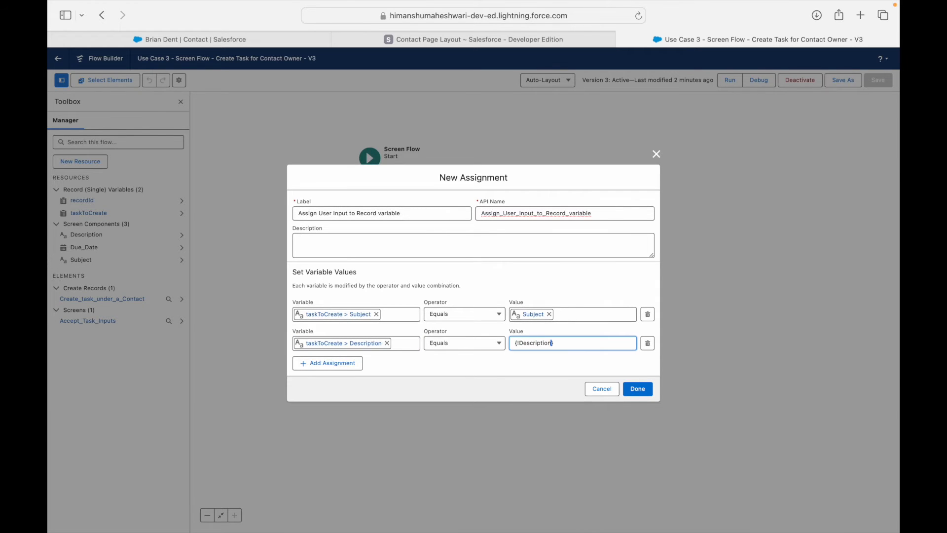
Add a third row setting taskToCreate's ActivityDate from the Due_Date screen input.
click(359, 364)
click(365, 358)
text(taskToCre)
key(Down)
key(Return)
text(Due)
key(Down)
key(Return)
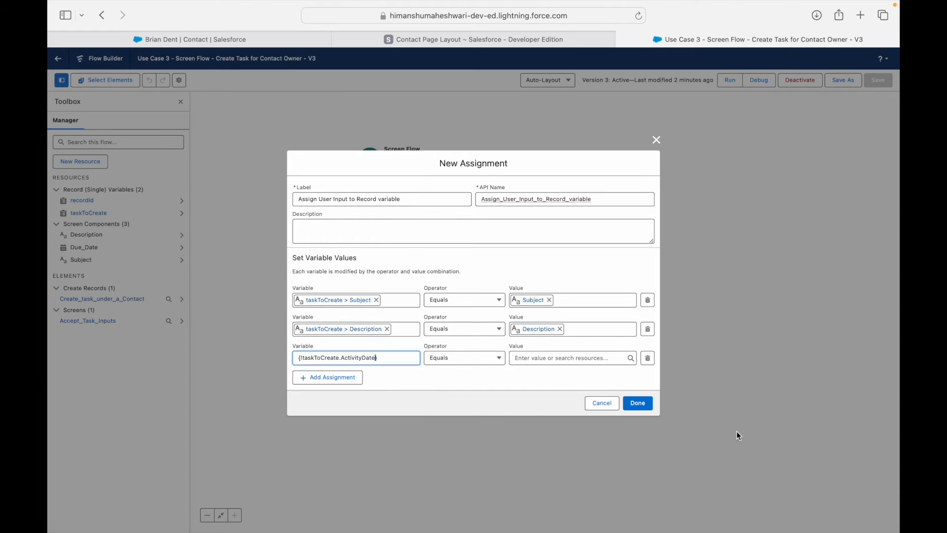
click(542, 356)
text(Due)
key(Down)
key(Return)
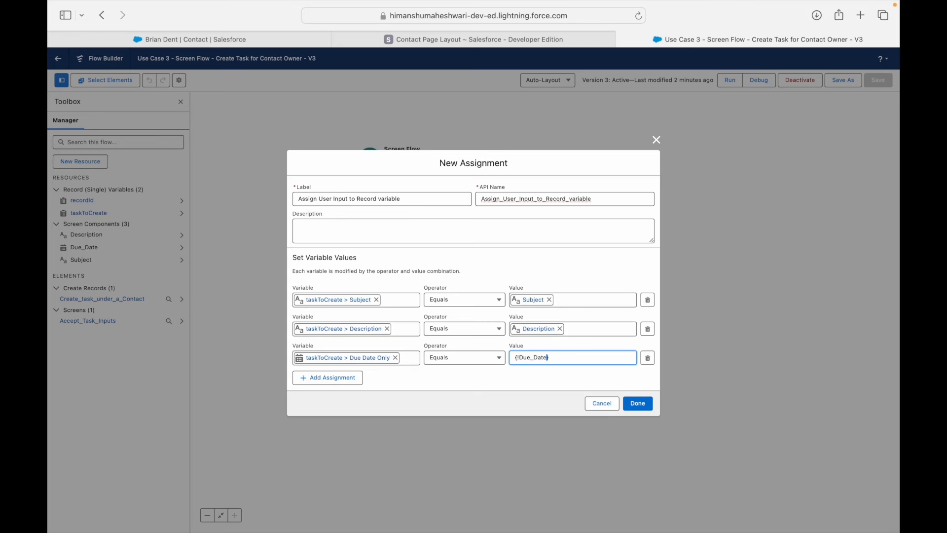
Add a fourth row targeting {!taskToCreate.WhoId}.
click(327, 378)
click(336, 372)
text(taskTo)
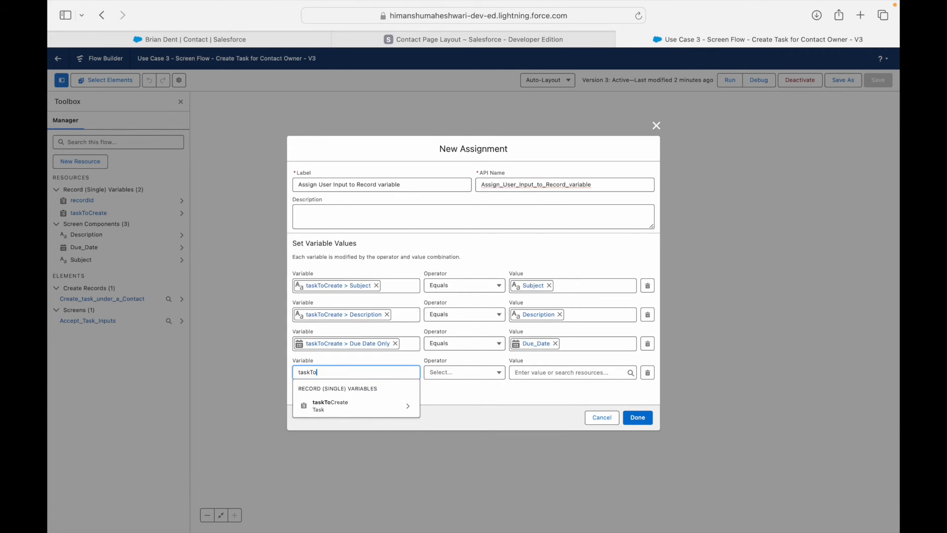
key(Down)
key(Return)
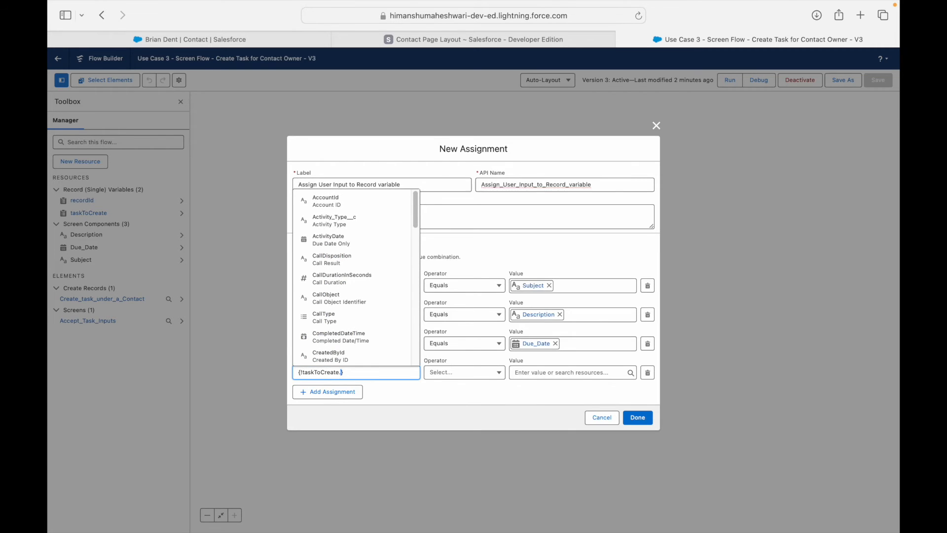
text(WhoId)
key(Down)
key(Return)
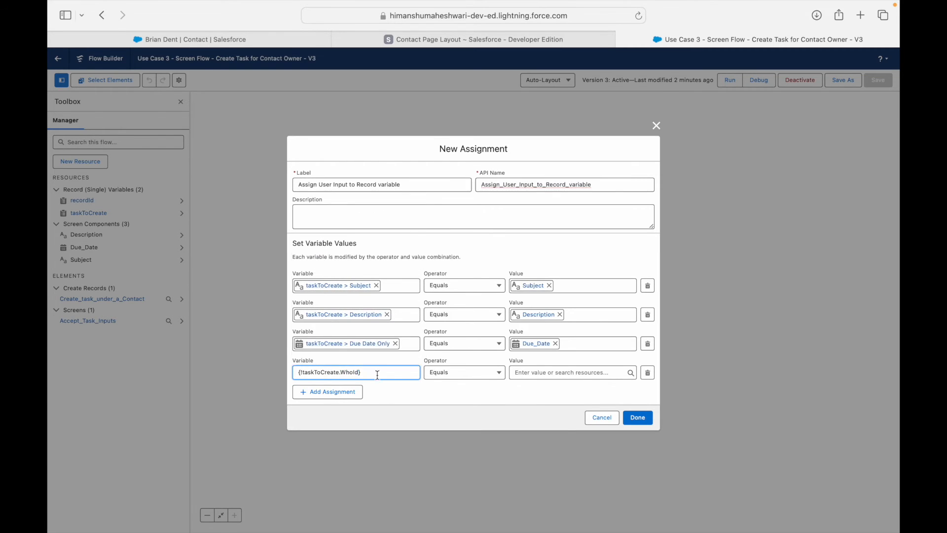
Set the WhoId value to the contact's ID, {!recordId.Id}.
click(544, 372)
text(recordId)
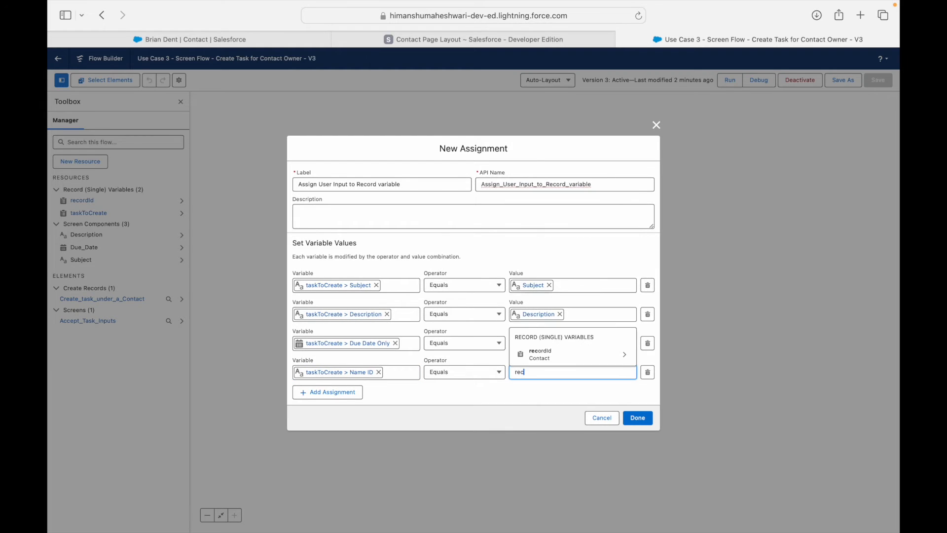
key(Down)
key(Return)
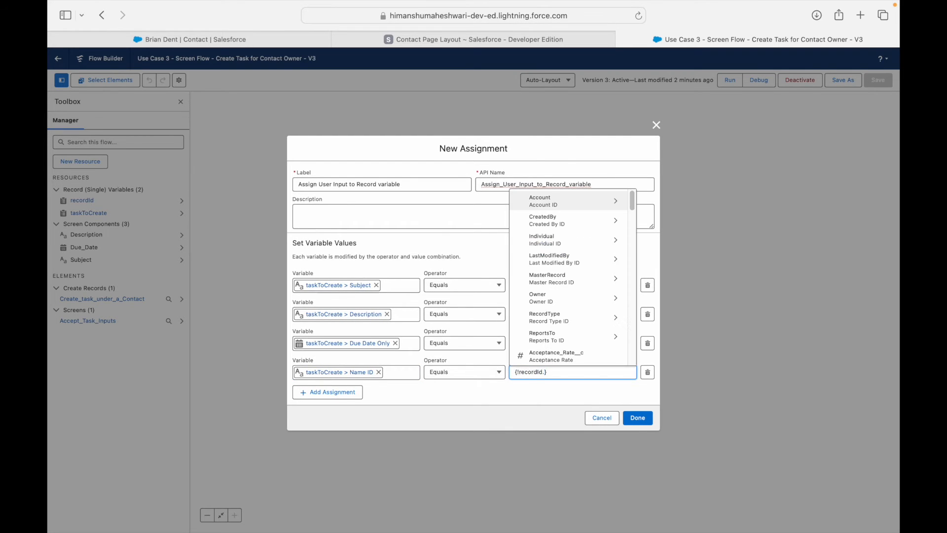
text(Id)
scroll(574, 319, down, 5)
scroll(573, 319, down, 5)
scroll(570, 323, down, 10)
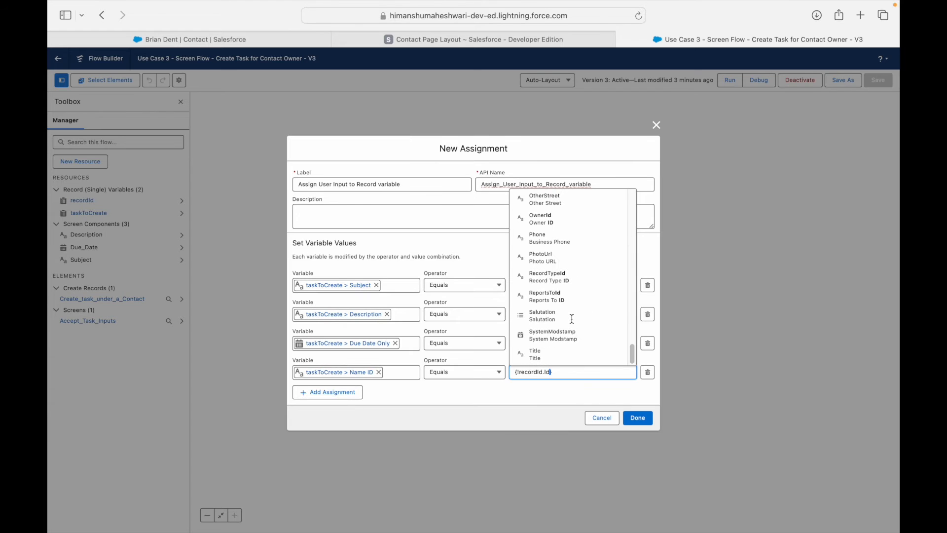
click(559, 389)
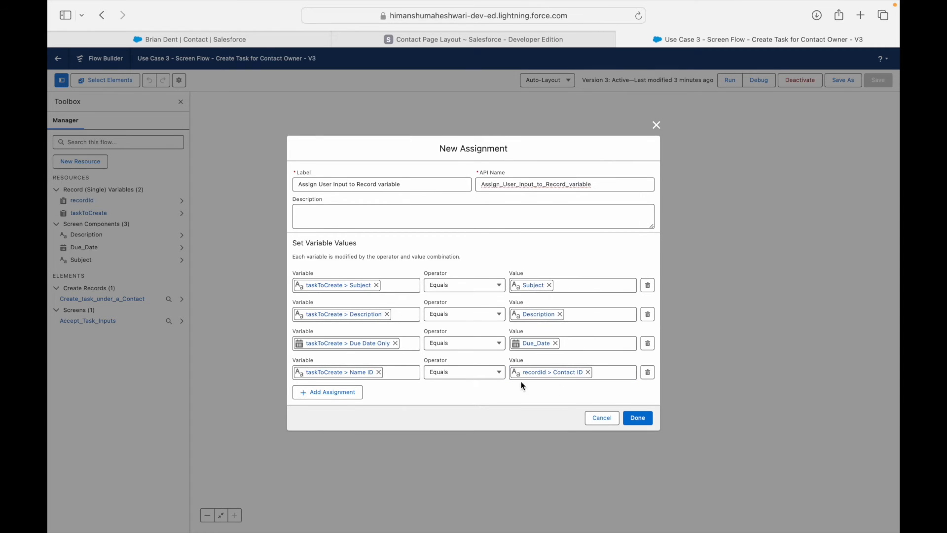
Add a fifth row targeting taskToCreate's OwnerId (Assigned To ID) field.
click(343, 392)
click(344, 390)
text(ta)
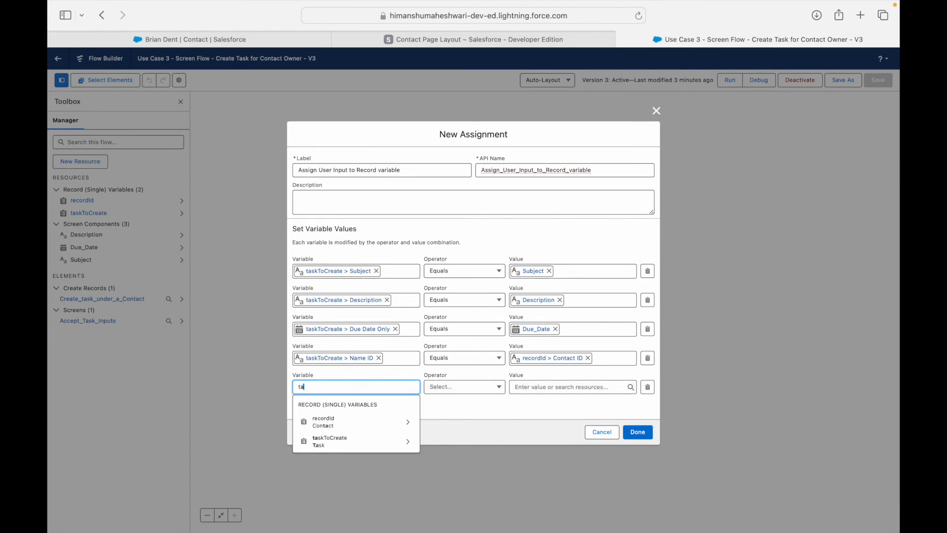
text(skToCre)
key(Down)
key(Return)
text(assign)
key(Down)
key(Return)
key(Tab)
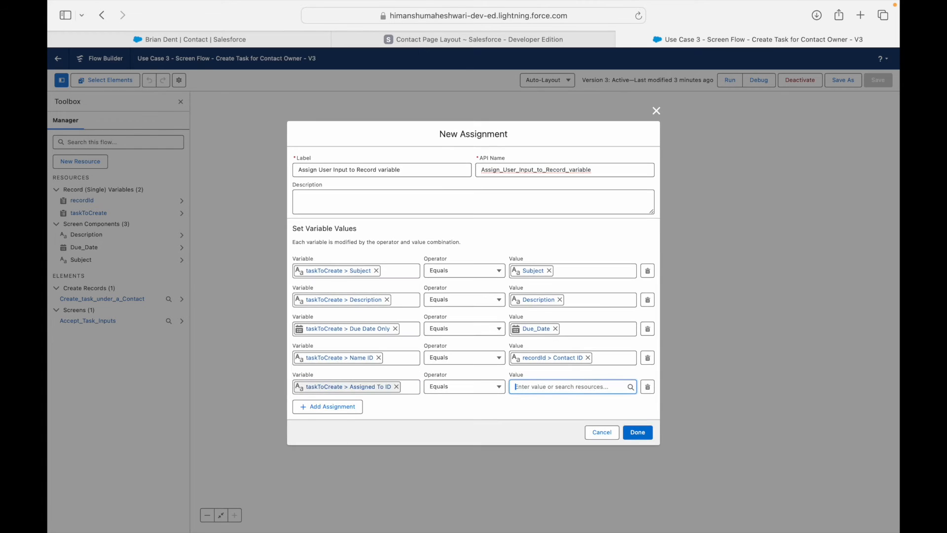
key(Tab)
click(493, 397)
Set the OwnerId value to the contact owner's ID, {!recordId.OwnerId}.
click(561, 396)
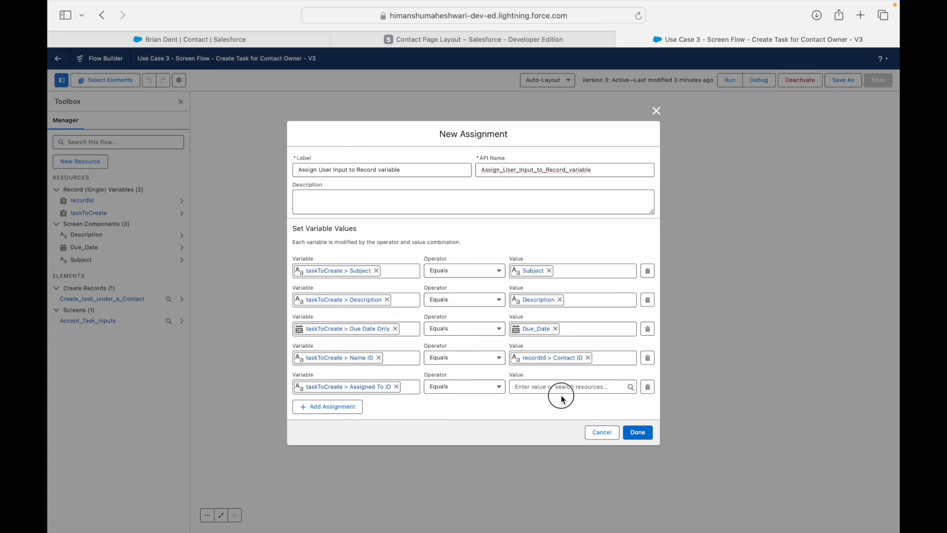
text(record)
key(Down)
key(Return)
text(OwnerId)
key(Down)
key(Return)
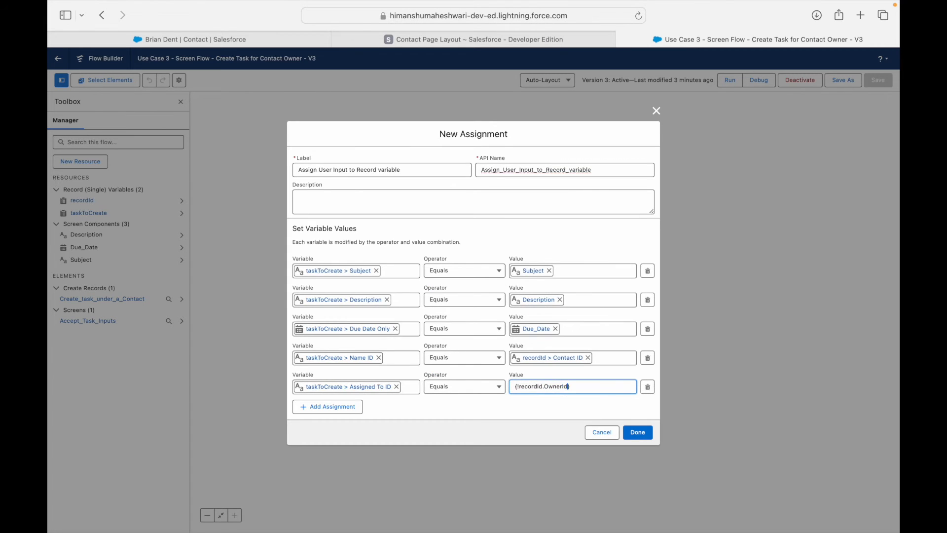
click(520, 412)
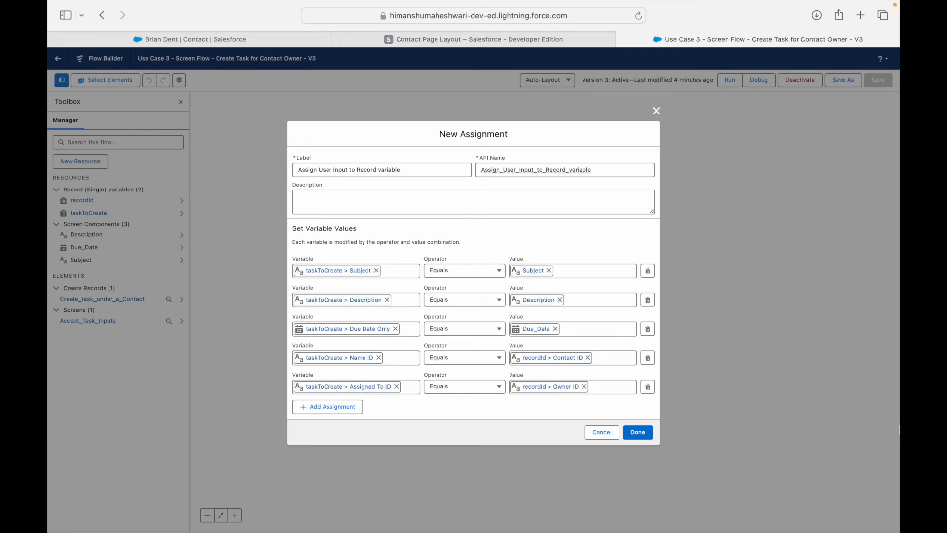
Confirm the 'Assign User Input to Record variable' assignment so it sits before Create Records.
click(636, 433)
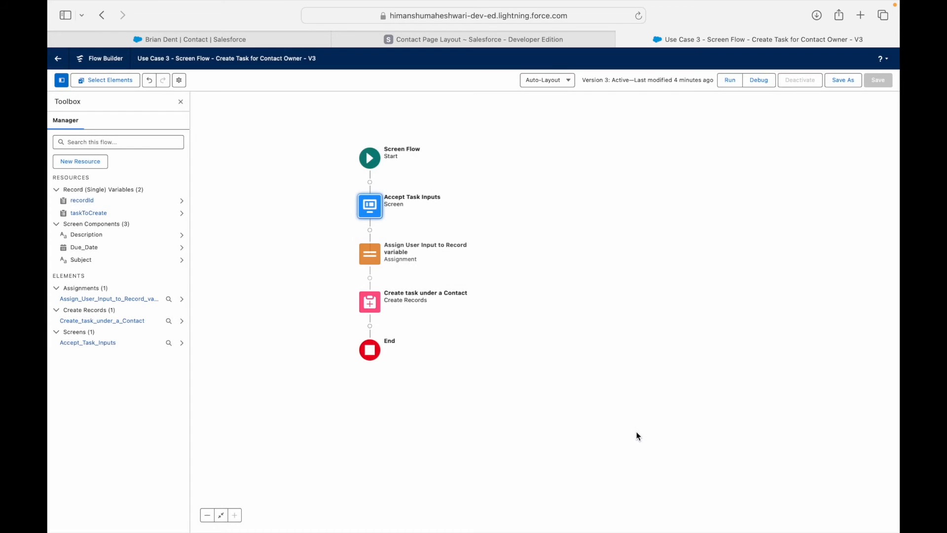
click(585, 331)
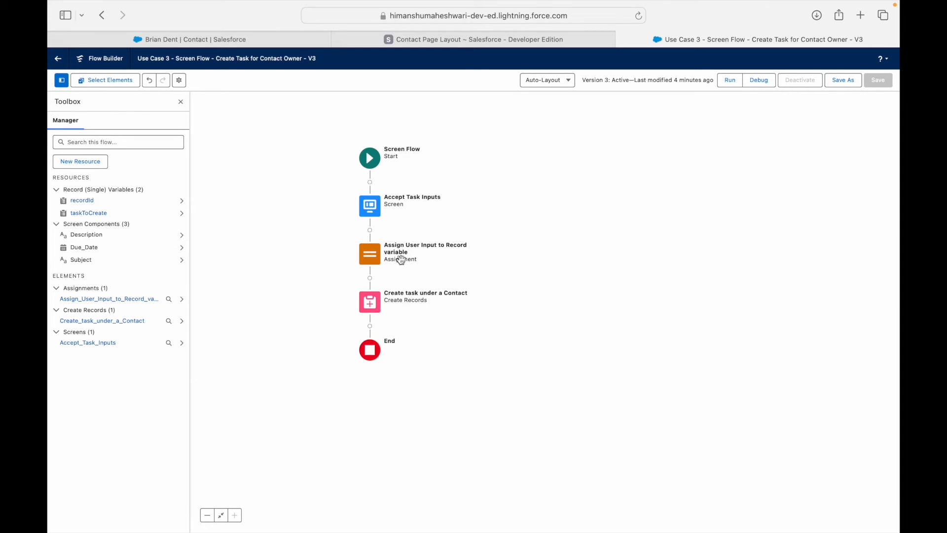
Save the flow as a new version, activate Version 4, and return to the contact record.
double_click(376, 300)
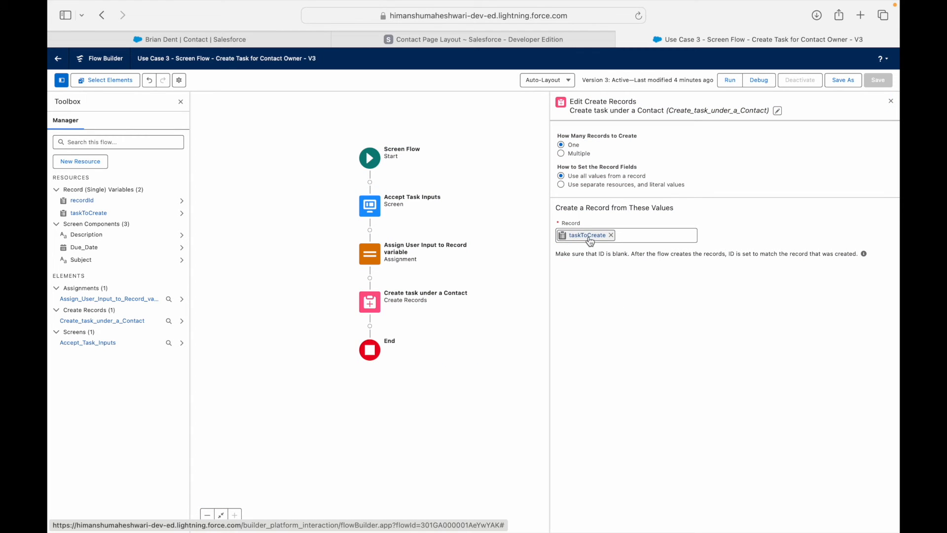
click(845, 80)
click(636, 354)
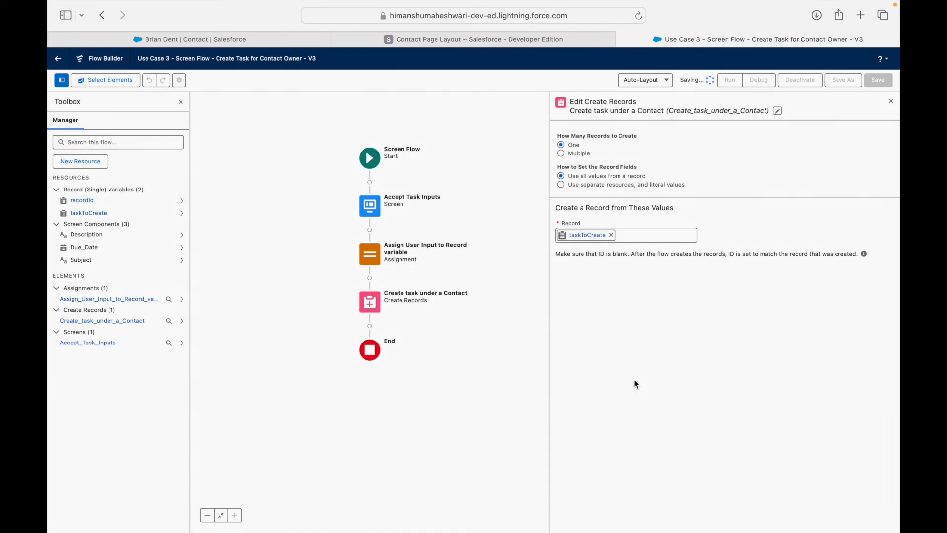
click(803, 80)
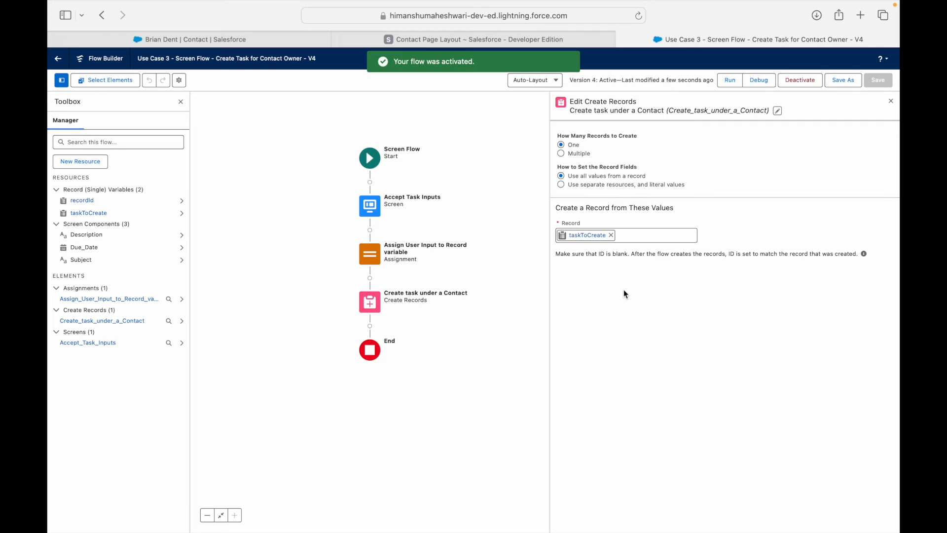
click(209, 43)
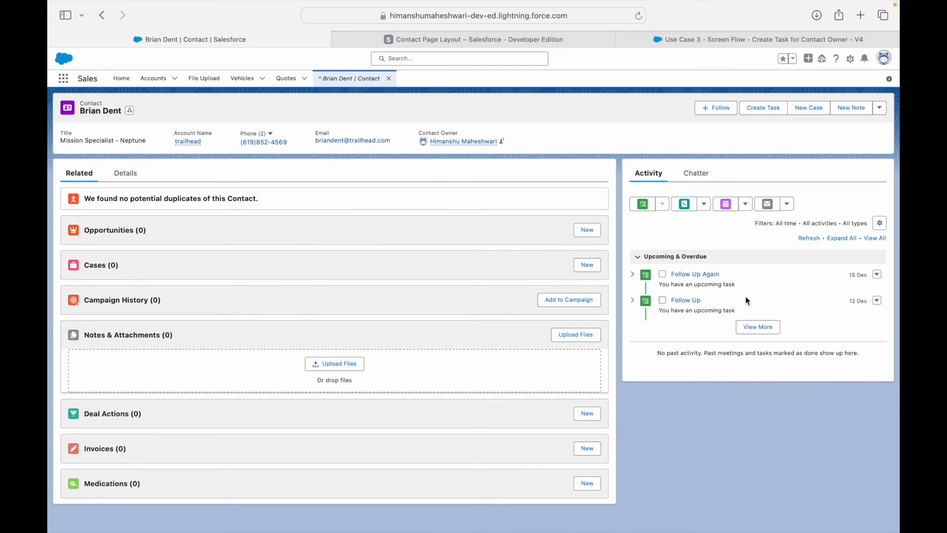
Create task 'Follow Up Last Time', due 27 Dec 2023, described 'Please follow up without fail this time'.
click(757, 326)
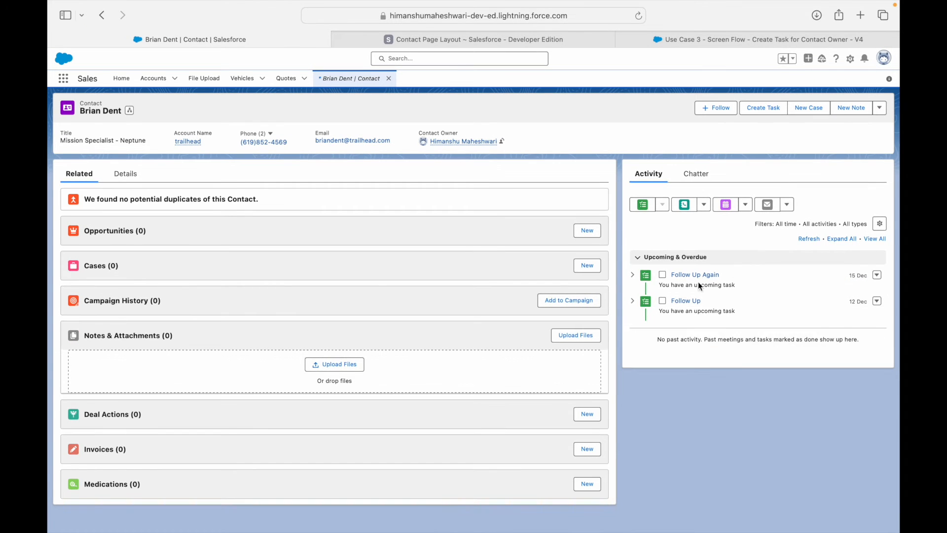
click(772, 109)
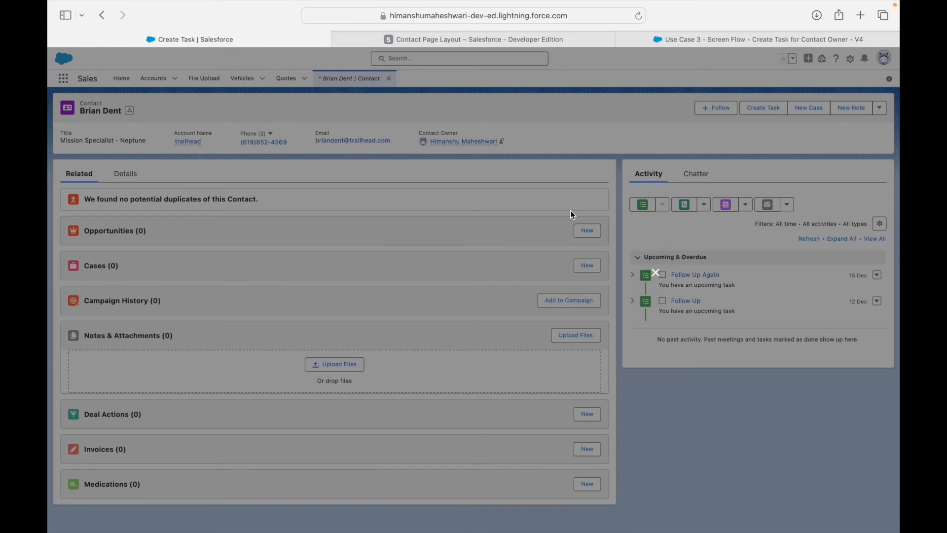
text(F)
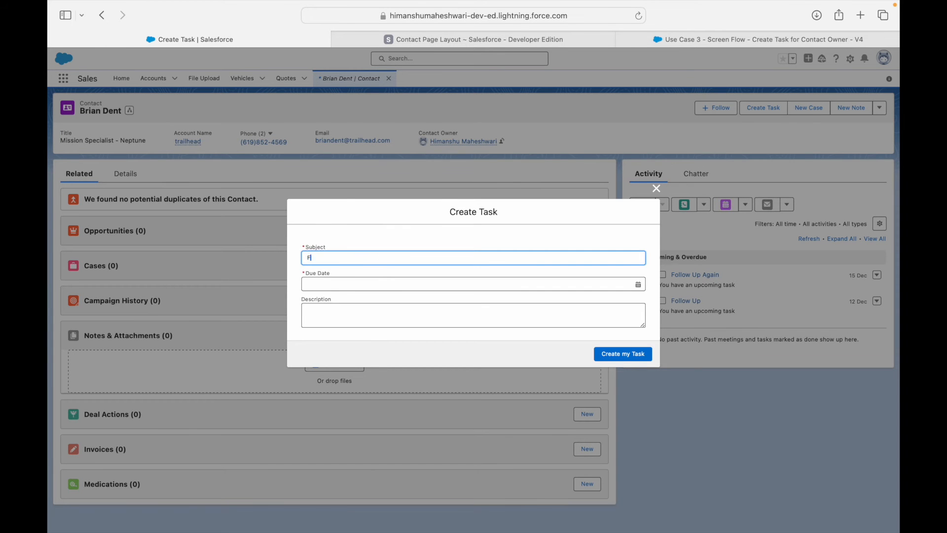
text(ollow Up Last Time)
key(Tab)
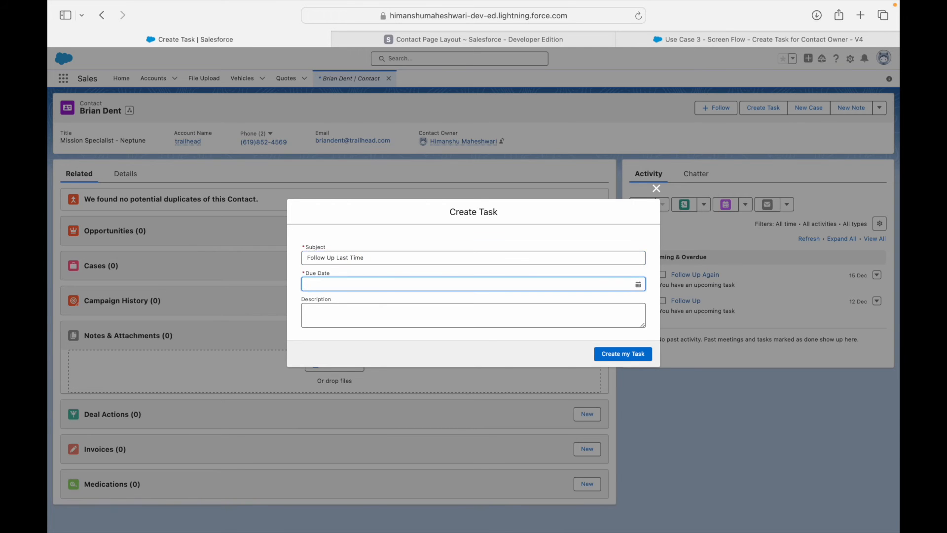
click(369, 286)
click(584, 400)
click(535, 325)
text(Please follow up without fail this time)
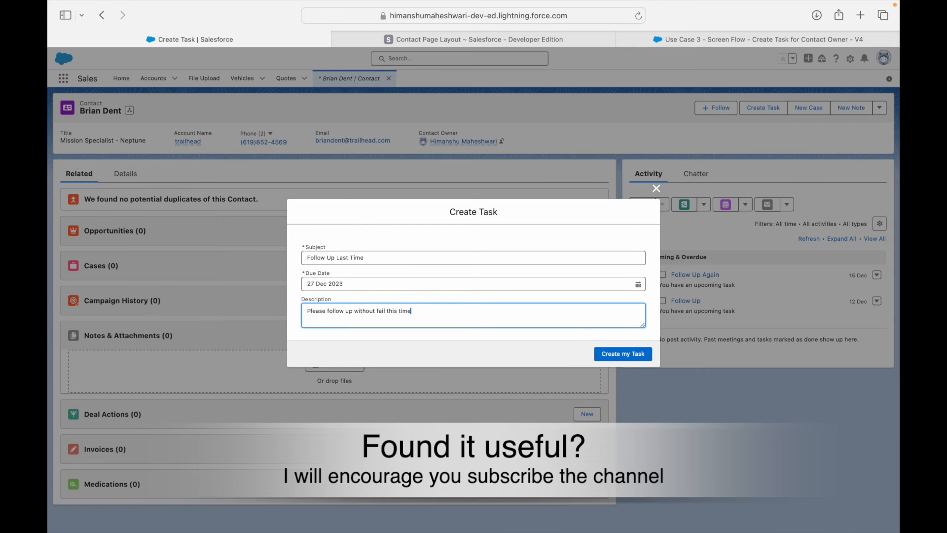
click(619, 353)
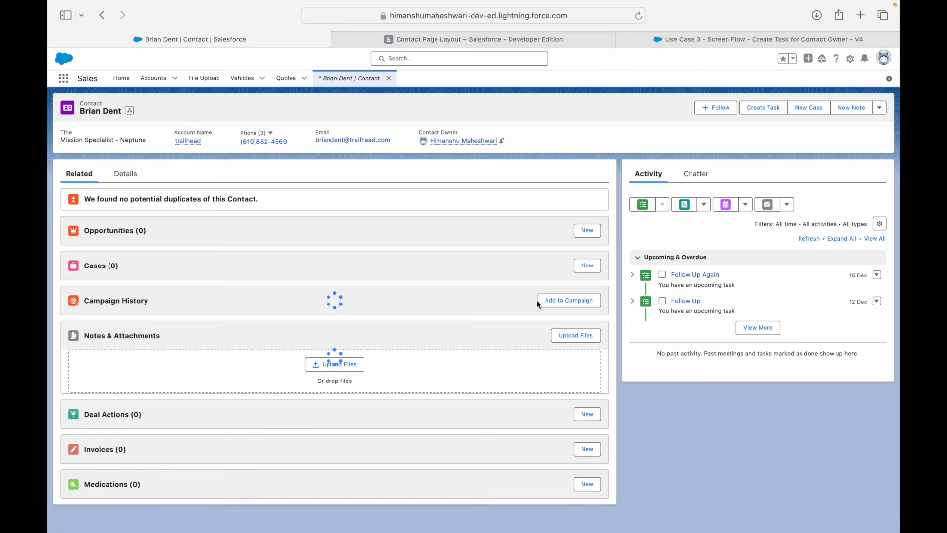
Expand the 'Follow Up Last Time' task in the activity timeline and open its record.
click(762, 329)
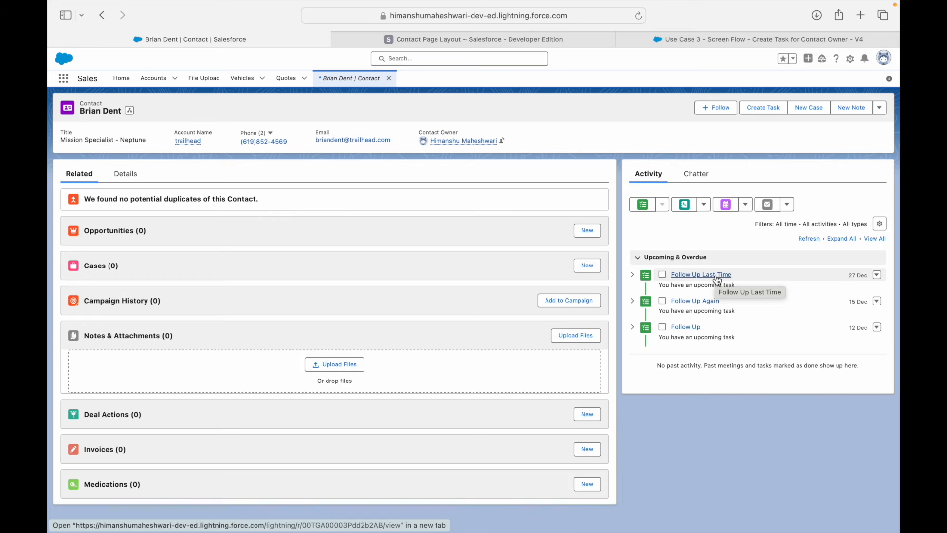
click(632, 274)
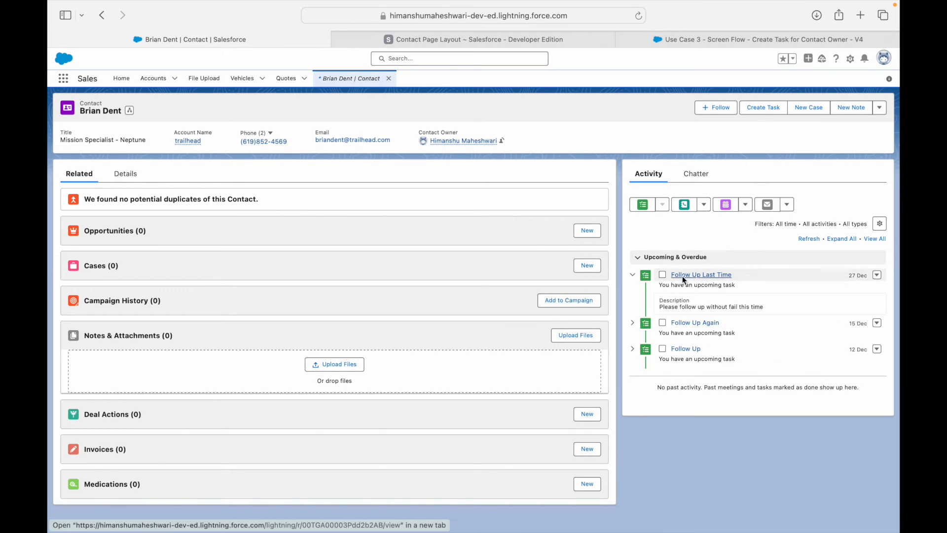
click(675, 275)
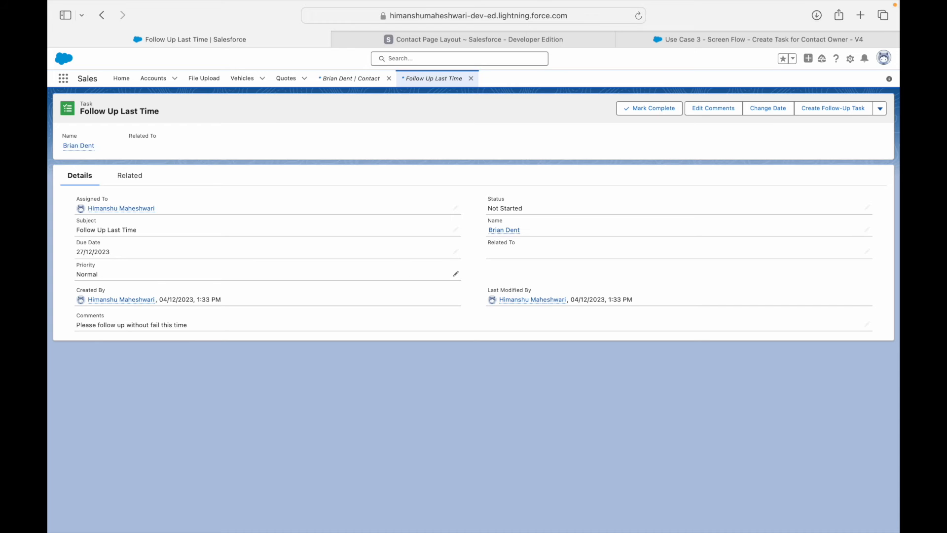
Return to the Use Case 3 - Screen Flow tab in Flow Builder.
click(735, 41)
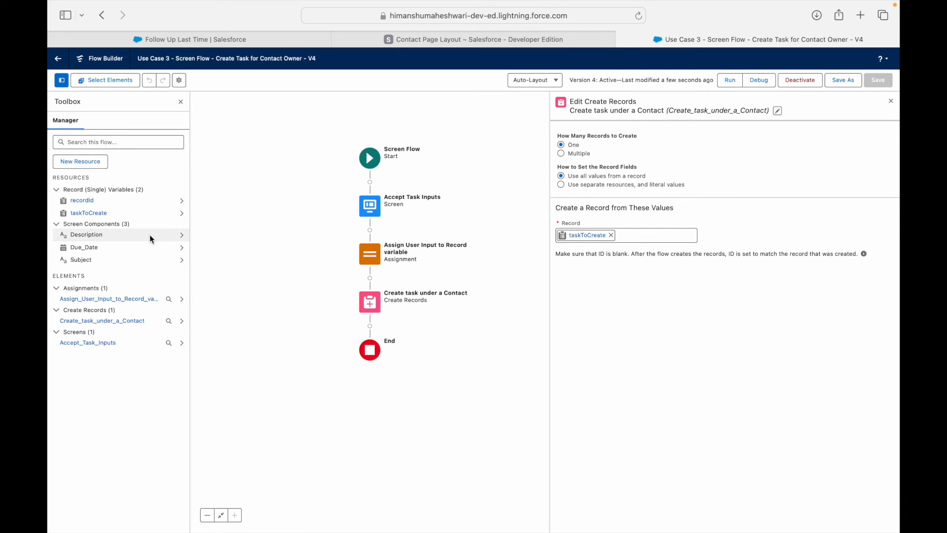
Close Create Records settings, review the Assignment and Create Records elements, then show the Use Case 3 slide.
click(885, 102)
click(380, 255)
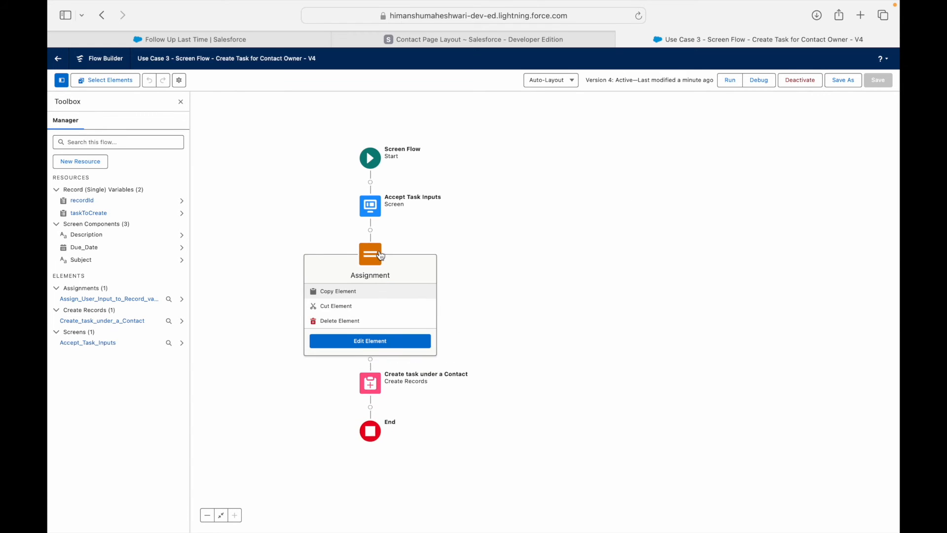
click(370, 385)
click(509, 273)
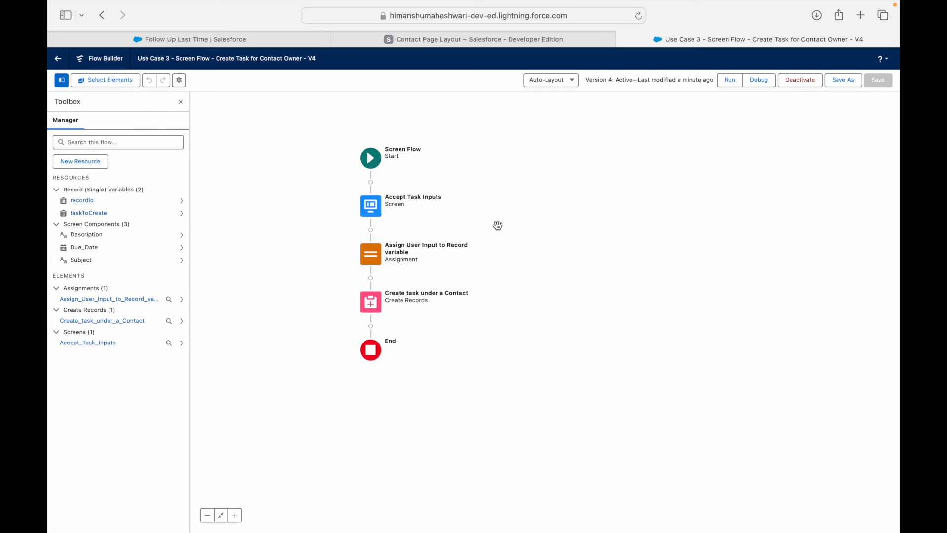
key(ctrl+Left)
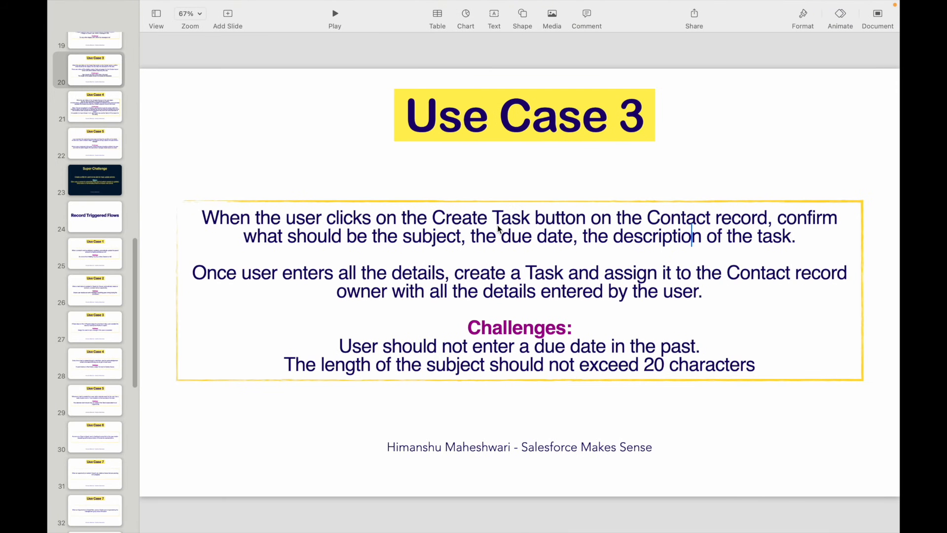
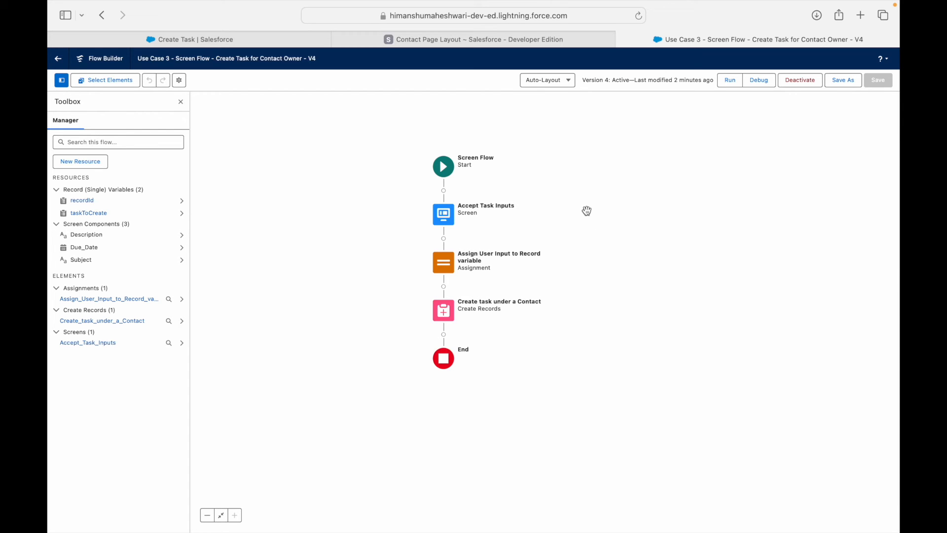
Show the Use Case 3 slide and highlight the no-past-due-date challenge.
key(ctrl+Left)
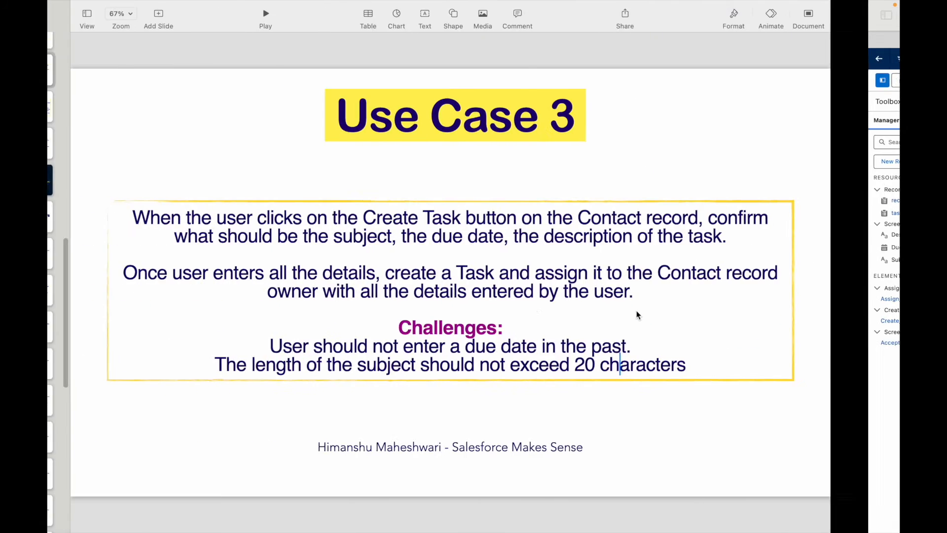
drag(382, 346, 671, 347)
click(566, 347)
click(699, 347)
Back in Flow Builder, open the Accept Task Inputs screen and select its Due Date field.
key(ctrl+Right)
double_click(442, 216)
click(337, 204)
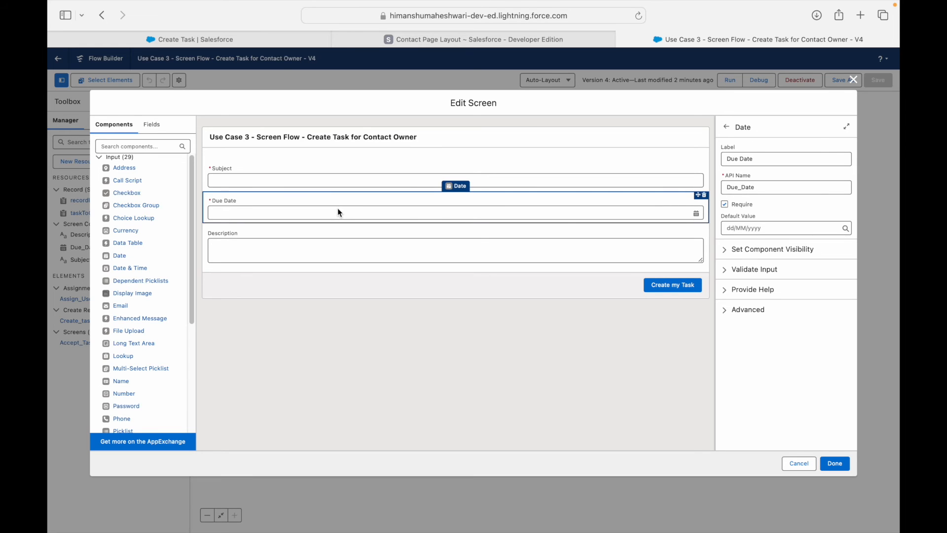
Reselect the Due Date field and expand its Validate Input settings.
click(327, 183)
click(323, 208)
click(729, 251)
click(729, 251)
click(725, 270)
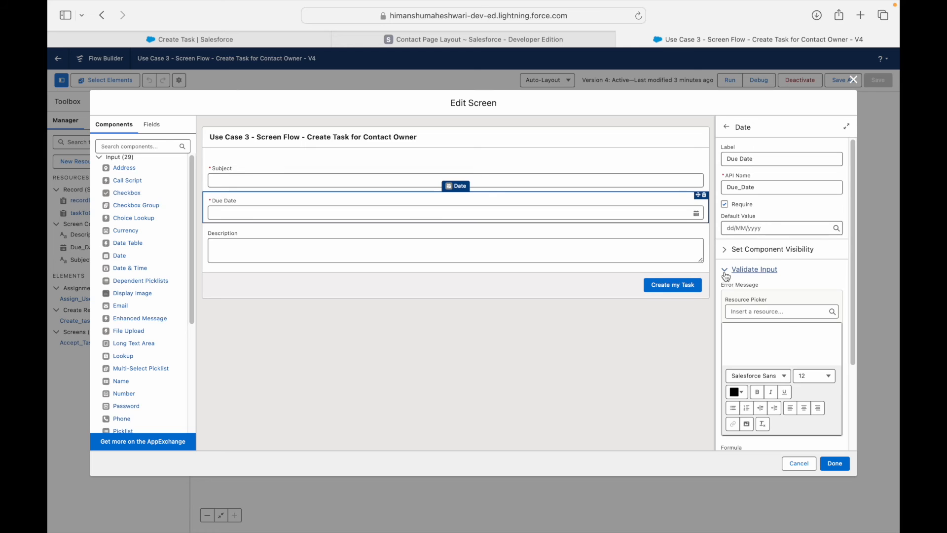
scroll(740, 298, down, 1)
scroll(740, 299, down, 3)
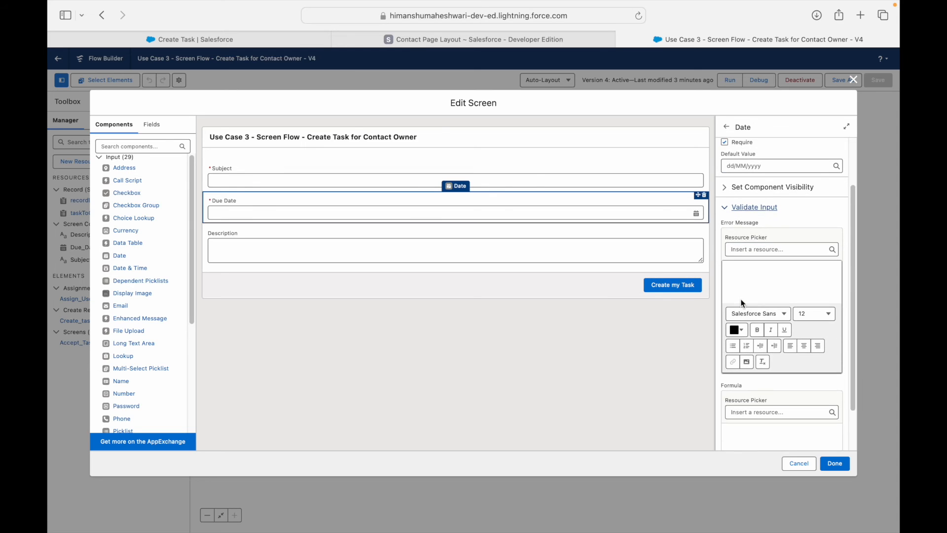
click(745, 404)
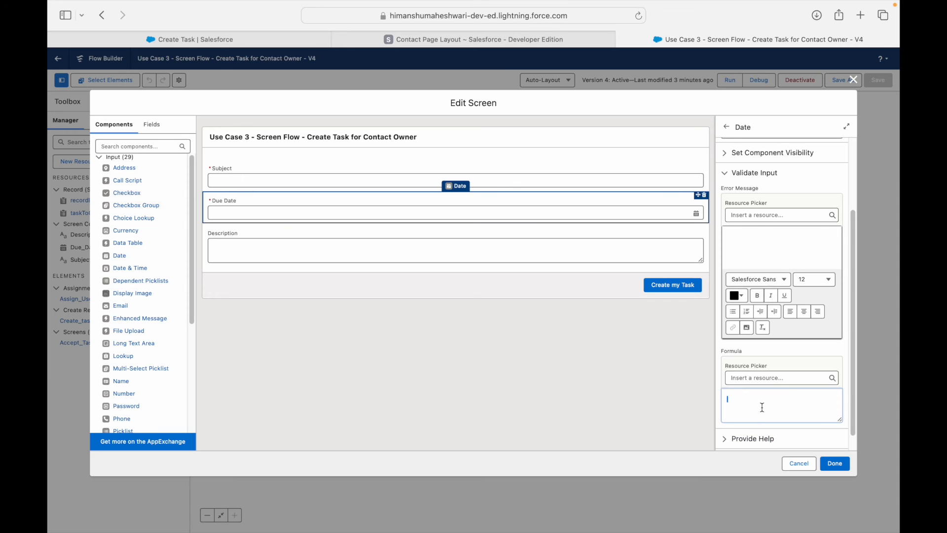
Enter the error message 'You have entered the date in the past' and select it for colouring.
click(755, 239)
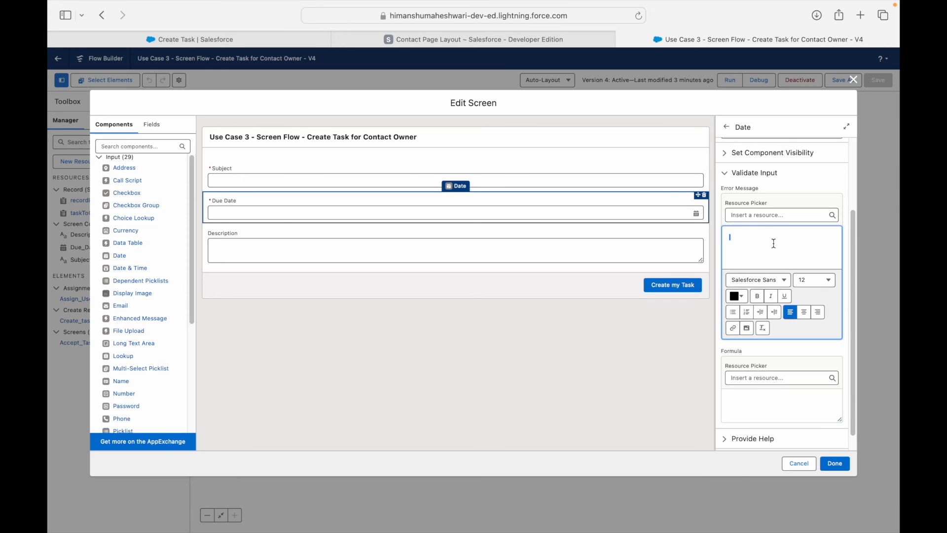
click(750, 188)
click(760, 251)
text(You have entered the date in the past)
key(super+a)
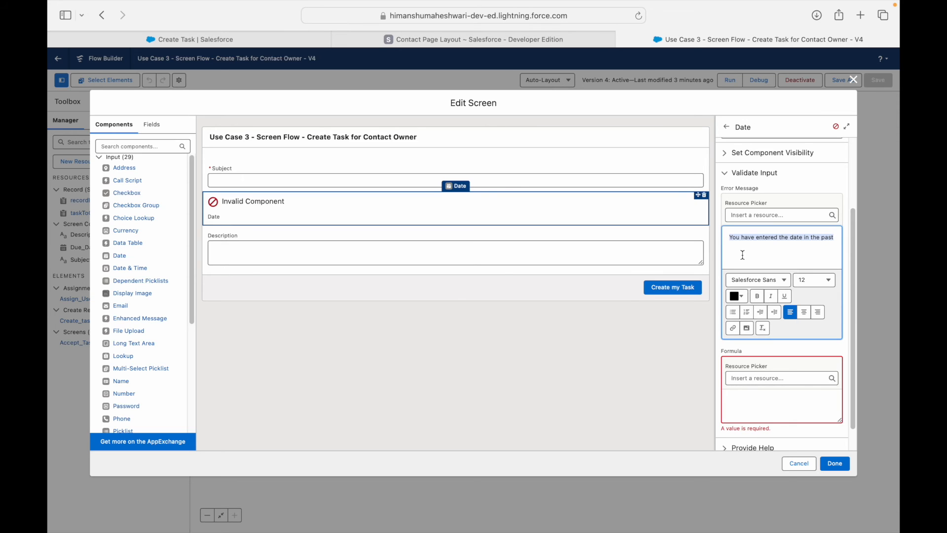
click(737, 295)
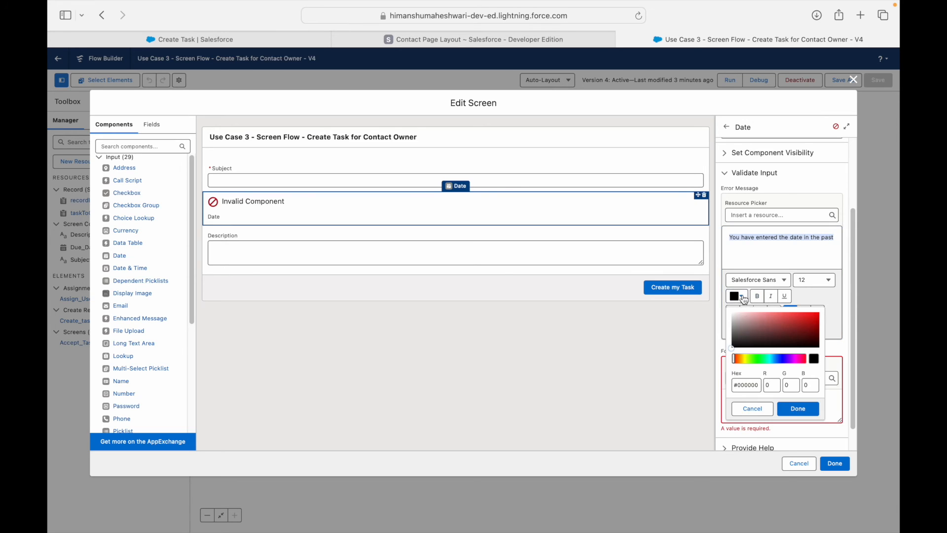
Colour the Due Date error message pure red and make it bold.
drag(783, 325, 818, 313)
click(798, 409)
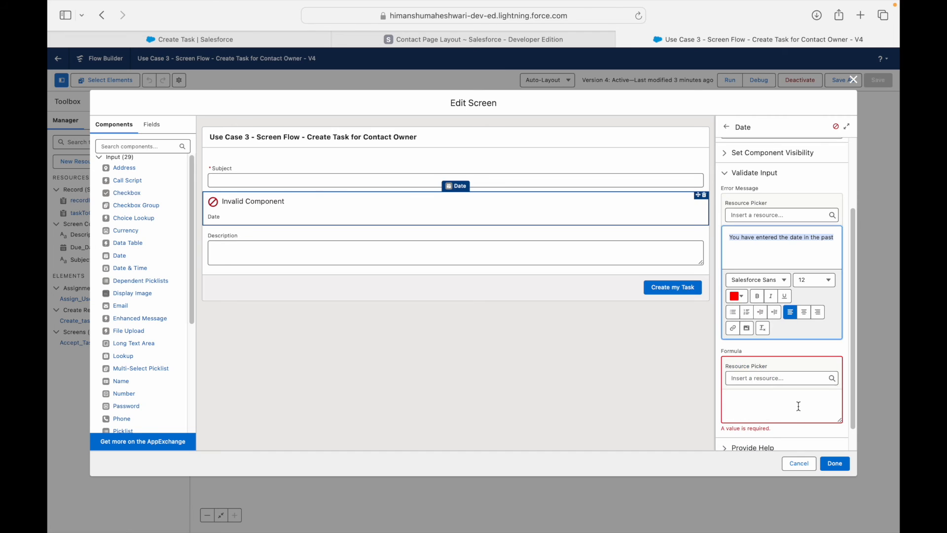
click(788, 261)
key(ctrl+a)
key(ctrl+b)
Make the error message italic, adding and then removing an underline.
click(801, 247)
key(ctrl+a)
key(ctrl+i)
key(ctrl+u)
click(749, 249)
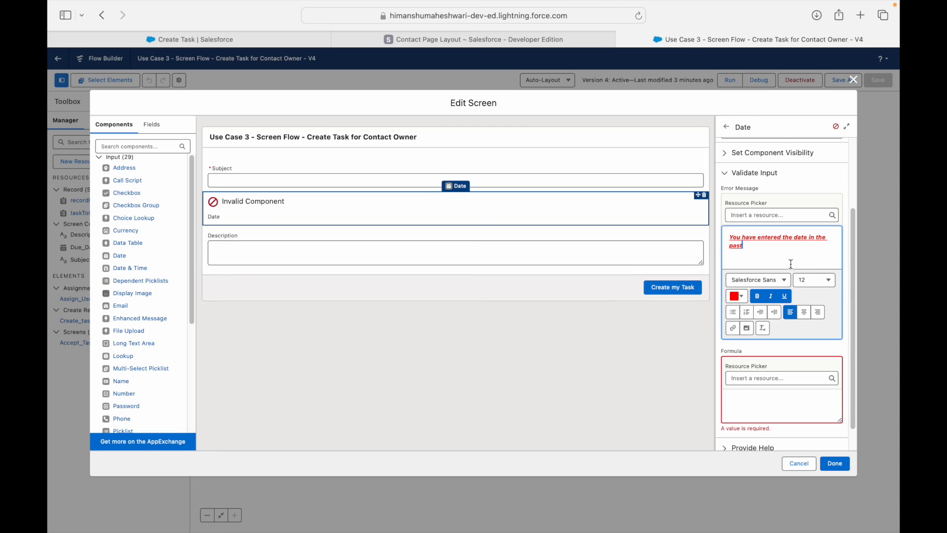
key(super+a)
key(super+u)
click(782, 251)
scroll(769, 353, down, 1)
click(751, 373)
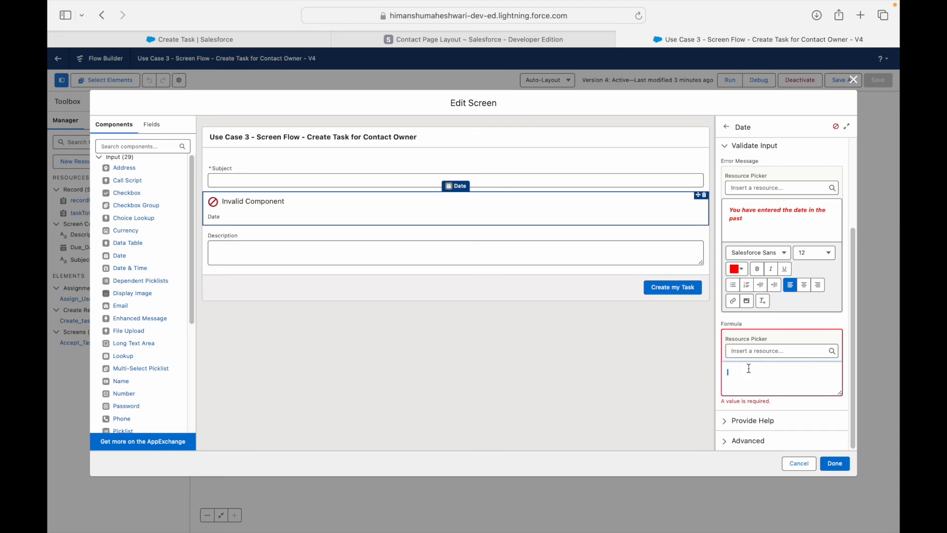
Insert the Due_Date resource into the validation formula and follow it with ' >'.
click(748, 352)
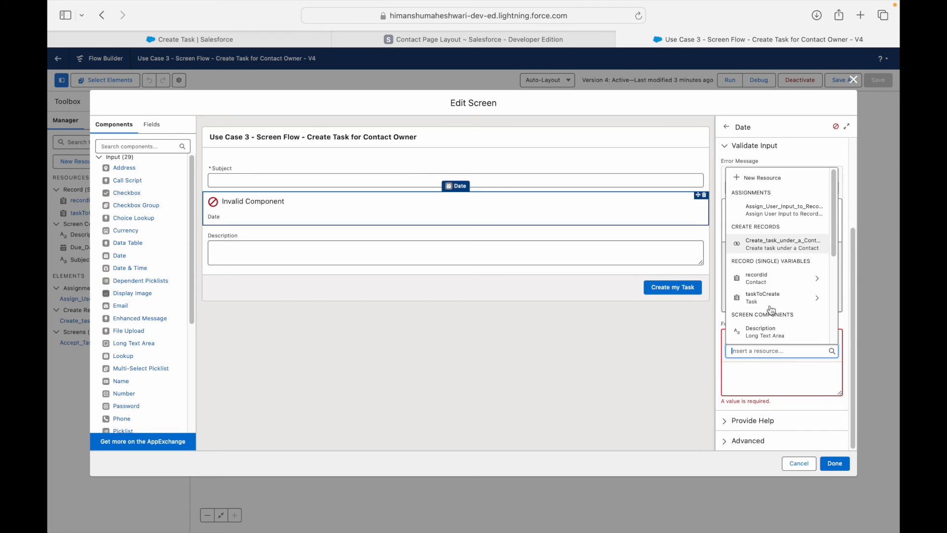
scroll(769, 307, down, 2)
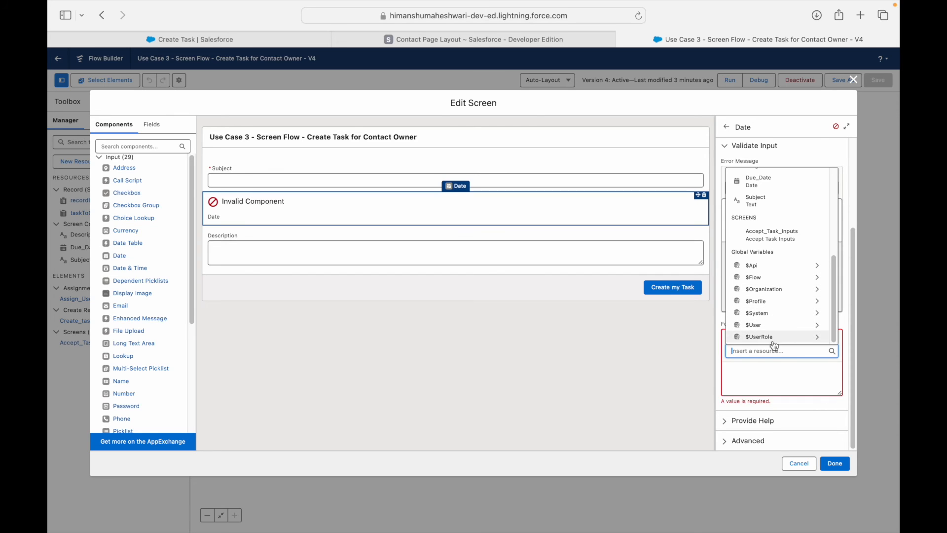
click(768, 370)
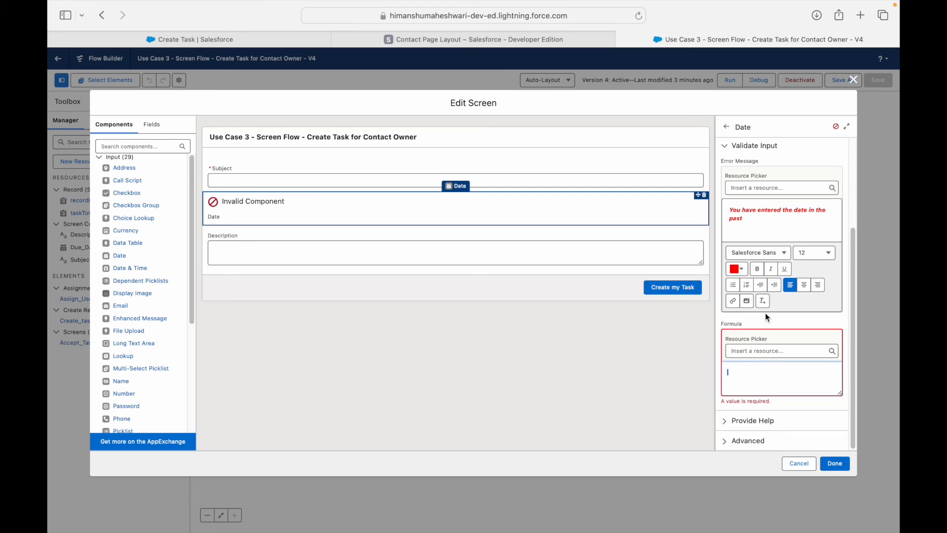
scroll(764, 313, up, 5)
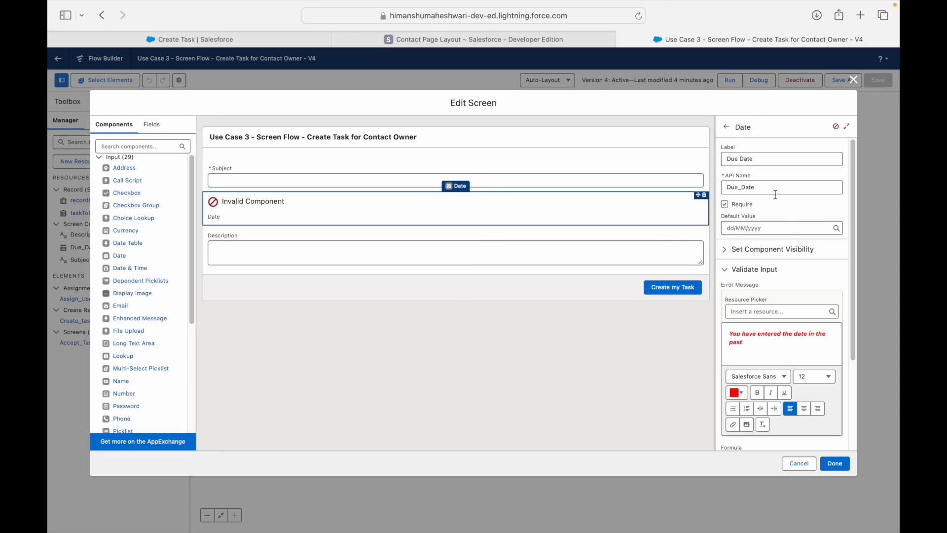
scroll(778, 358, down, 3)
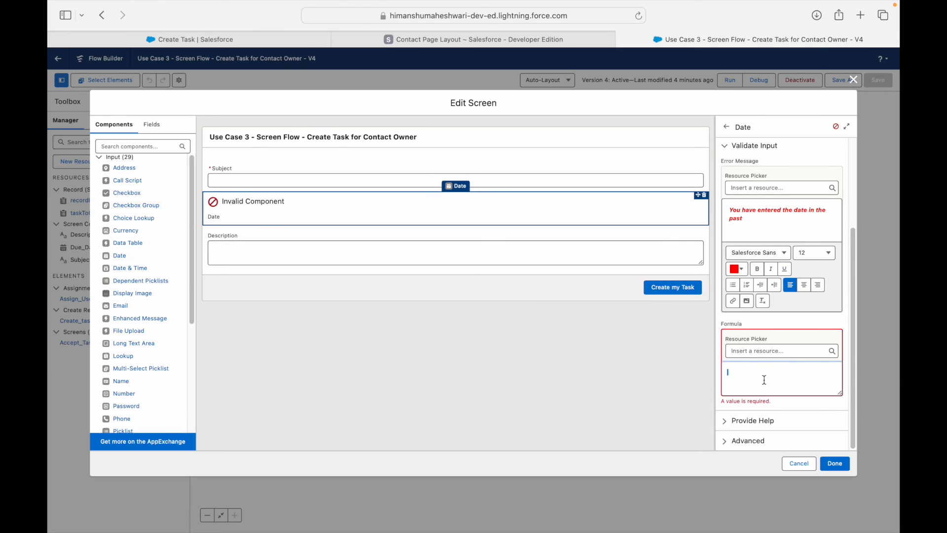
click(762, 351)
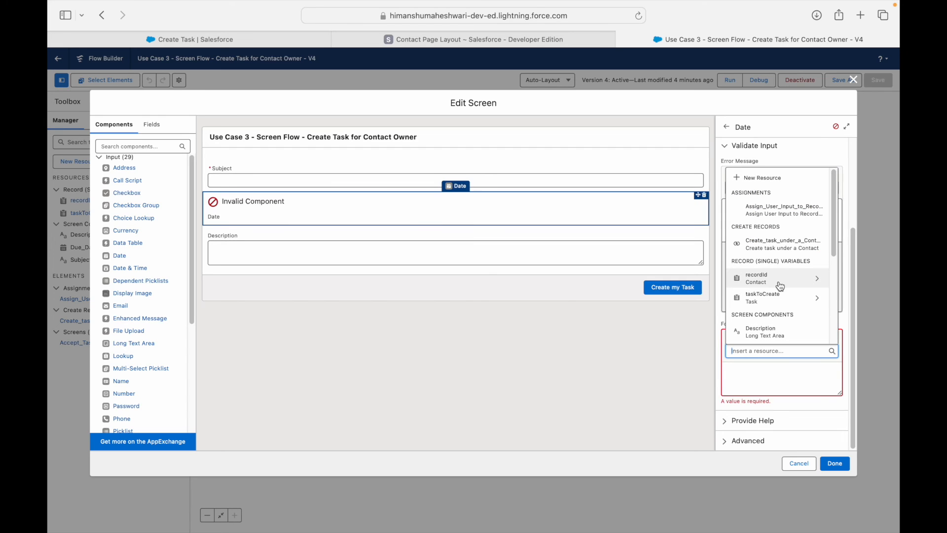
text(Due)
key(Down)
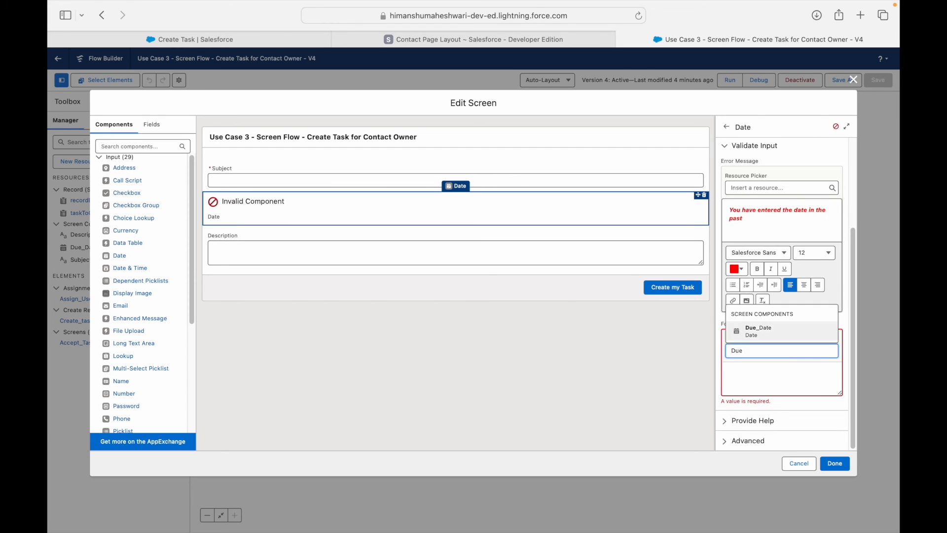
key(Return)
click(782, 383)
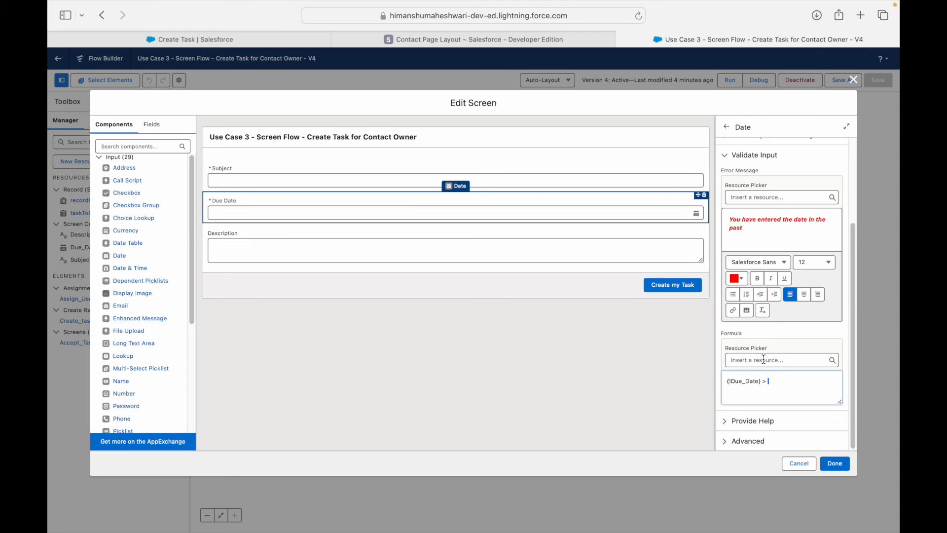
Append {!$Flow.CurrentDate} to the formula and delete the duplicate current-date line.
click(765, 359)
scroll(767, 320, down, 5)
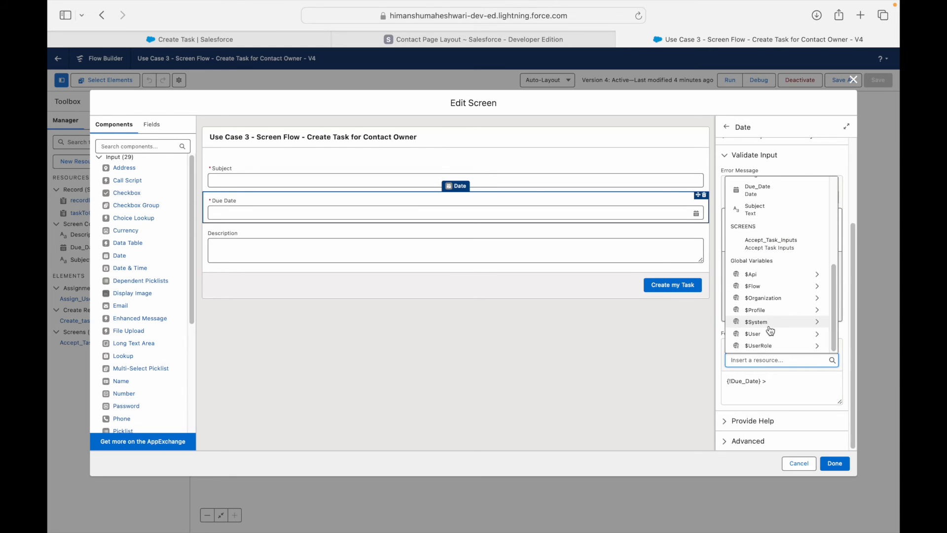
click(765, 286)
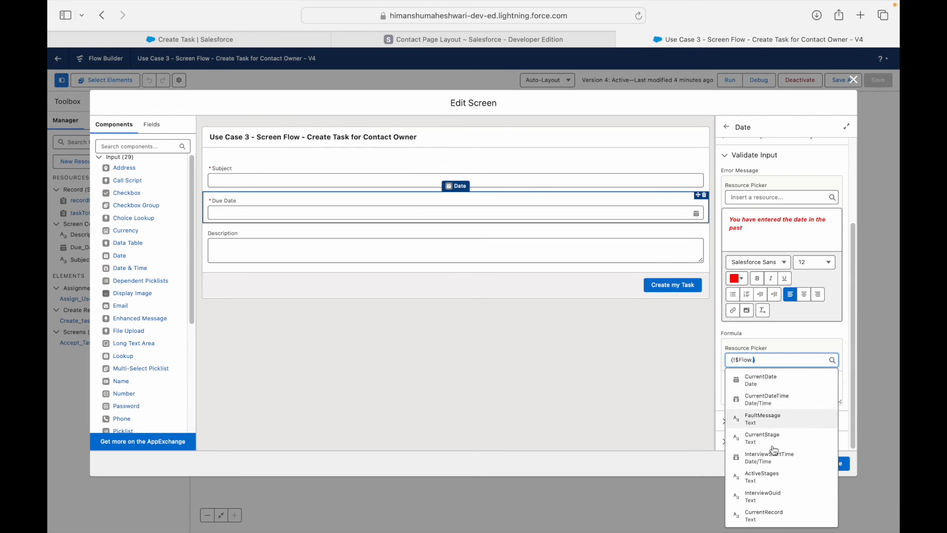
click(758, 385)
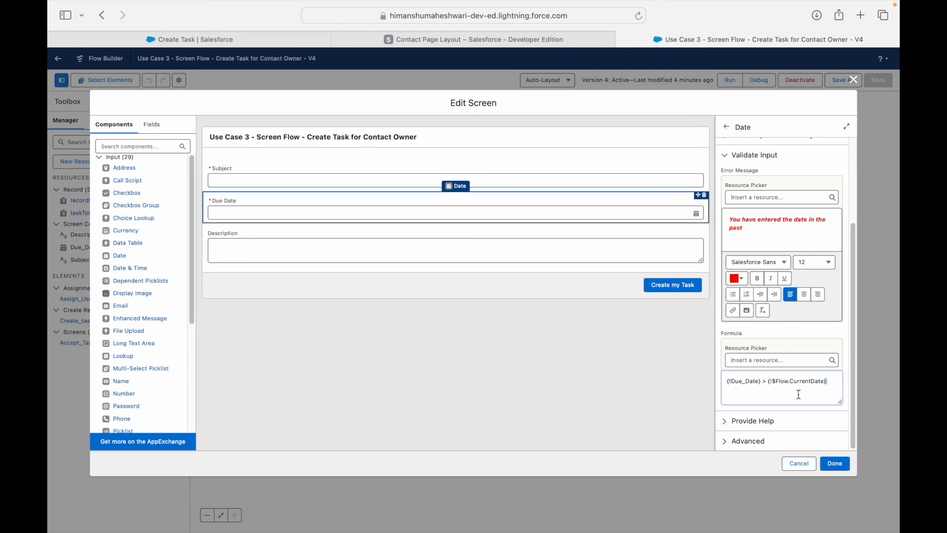
click(763, 363)
scroll(770, 296, down, 5)
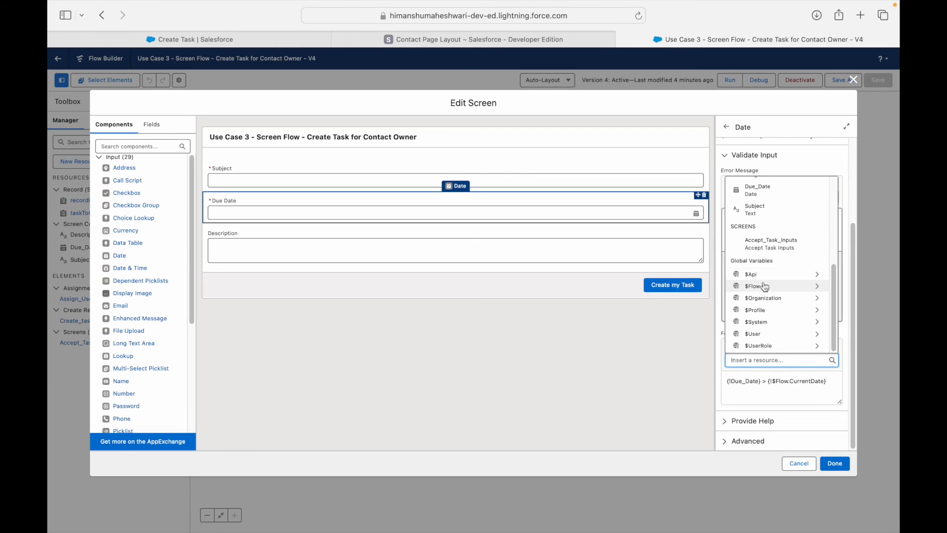
click(762, 287)
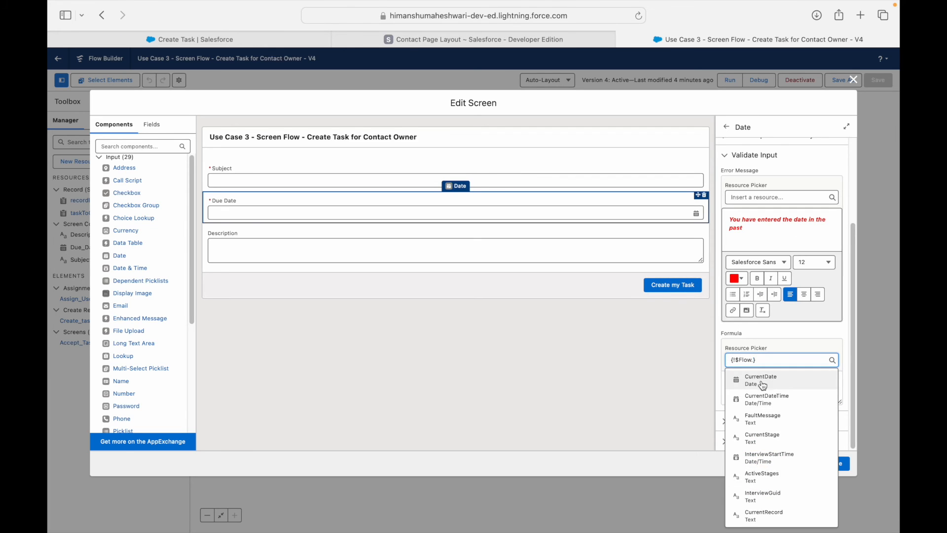
triple_click(762, 359)
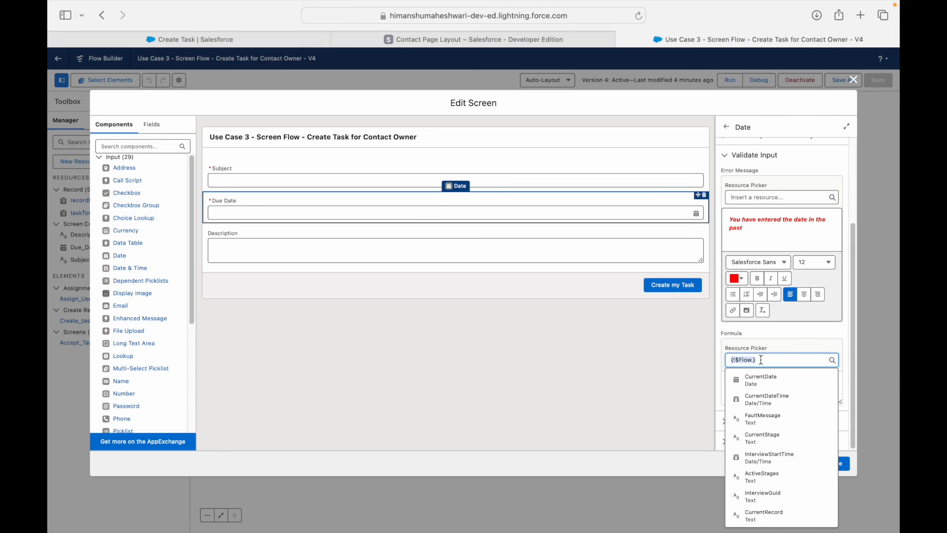
text(Syste)
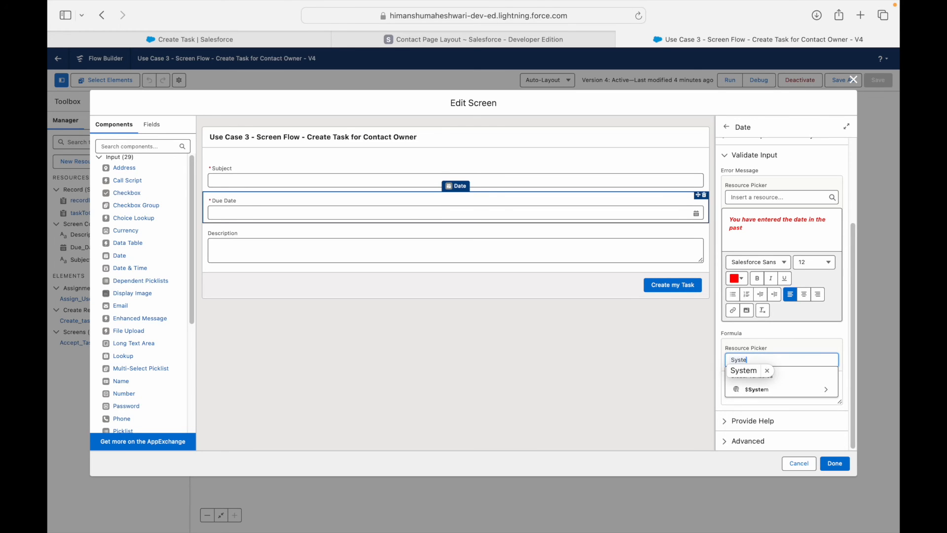
click(775, 391)
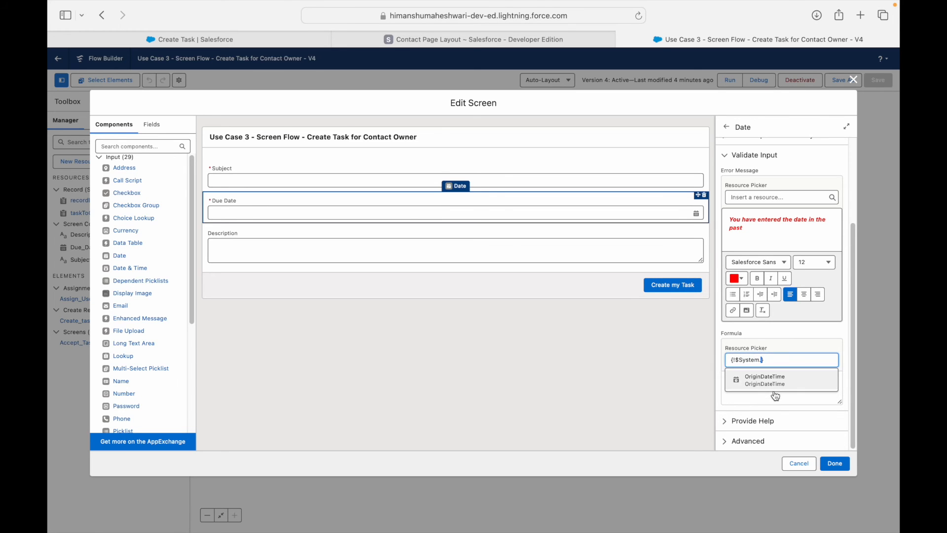
triple_click(770, 360)
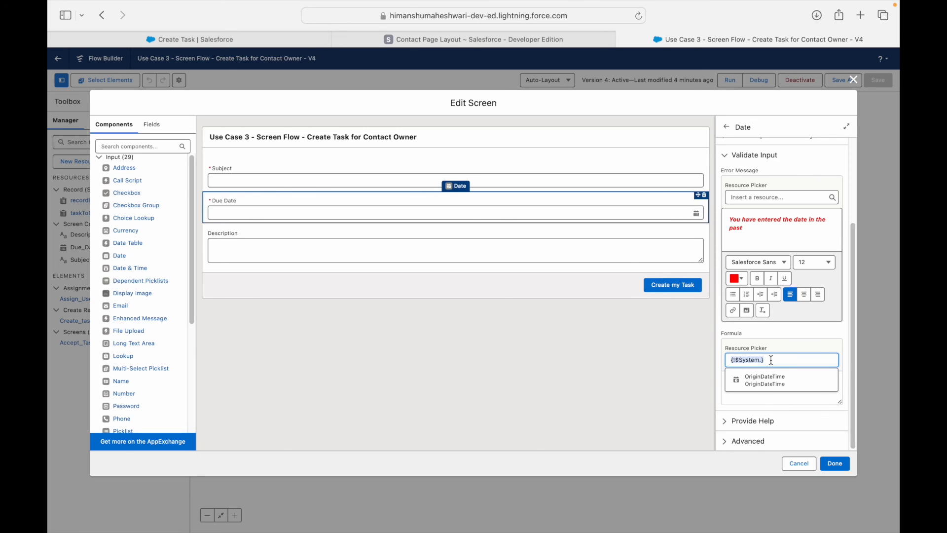
text(Flow)
click(757, 391)
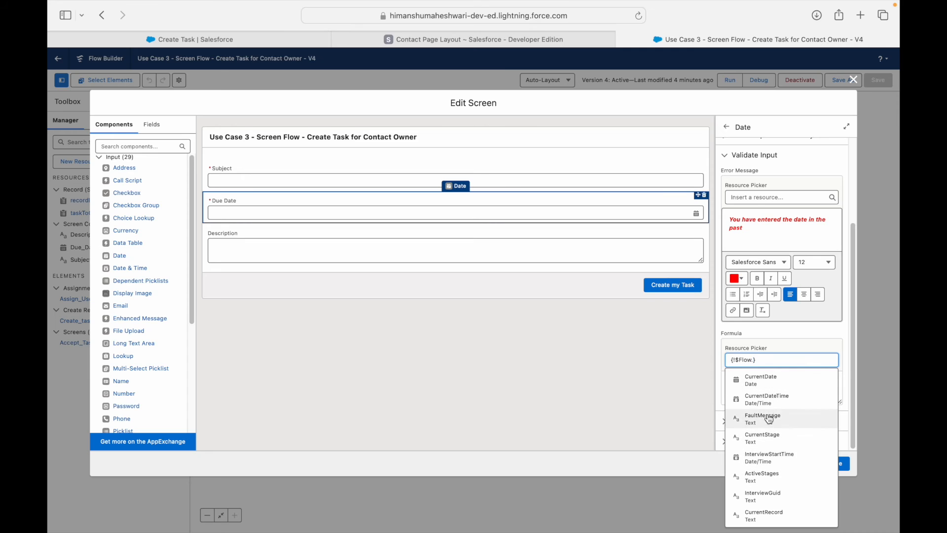
click(768, 380)
drag(787, 394, 726, 393)
key(BackSpace)
key(BackSpace)
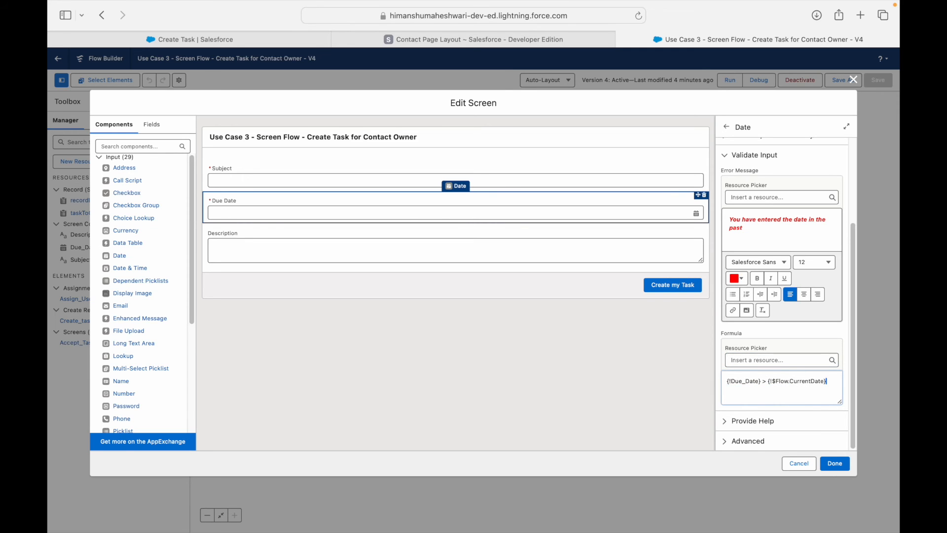
Walk through the formula {!Due_Date} > {!$Flow.CurrentDate} and the red error message.
drag(761, 382, 713, 380)
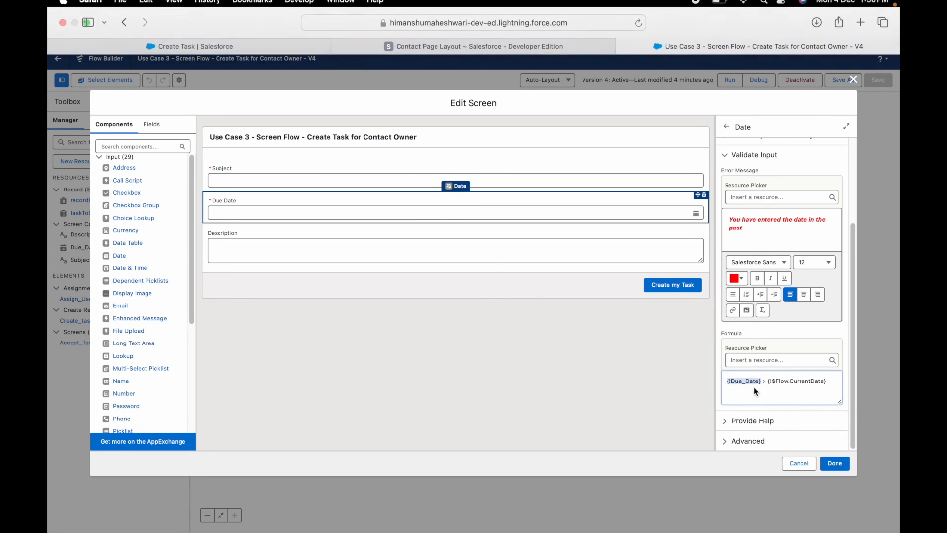
drag(758, 380, 831, 399)
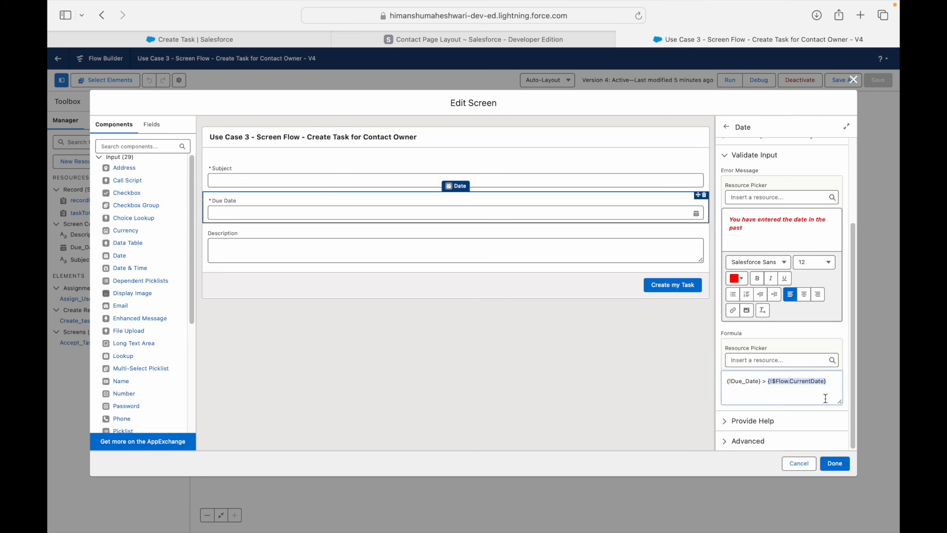
click(821, 394)
drag(766, 382, 846, 379)
click(803, 388)
drag(759, 233, 727, 218)
click(770, 235)
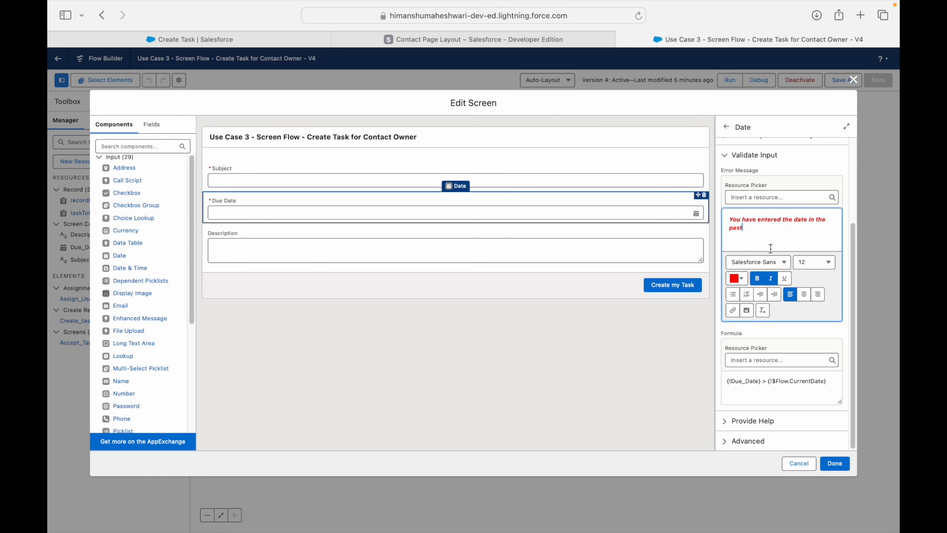
click(816, 392)
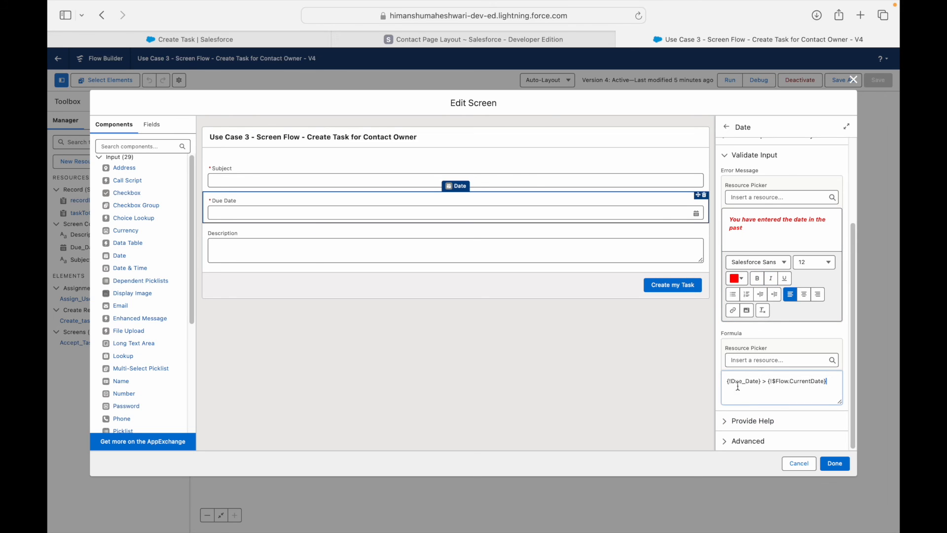
click(658, 344)
click(220, 200)
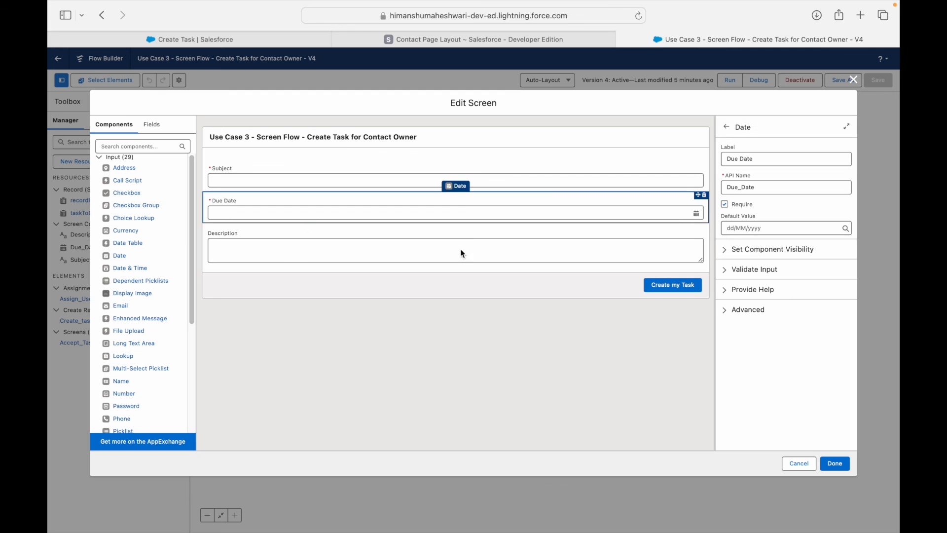
Save the flow as new version 5, activate it, and reload the Create Task page.
click(844, 462)
click(842, 81)
click(638, 354)
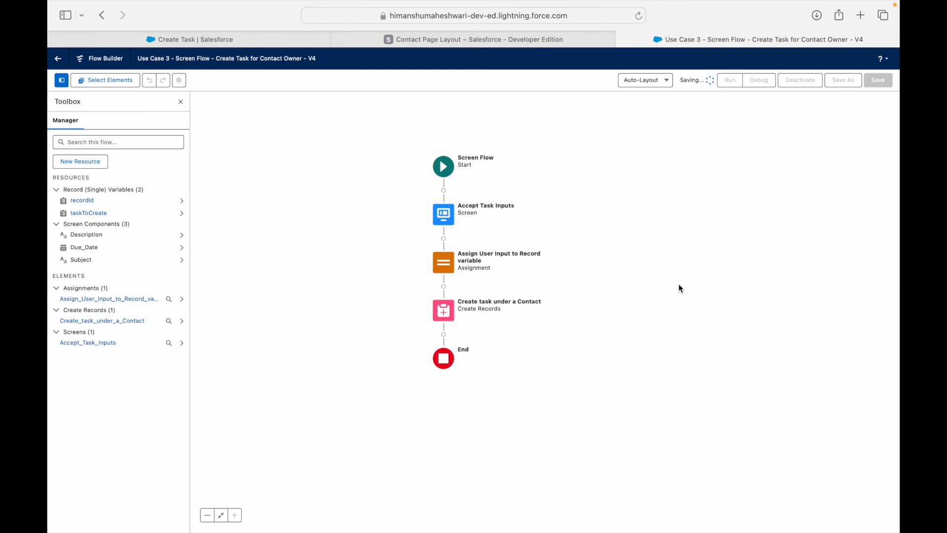
click(801, 83)
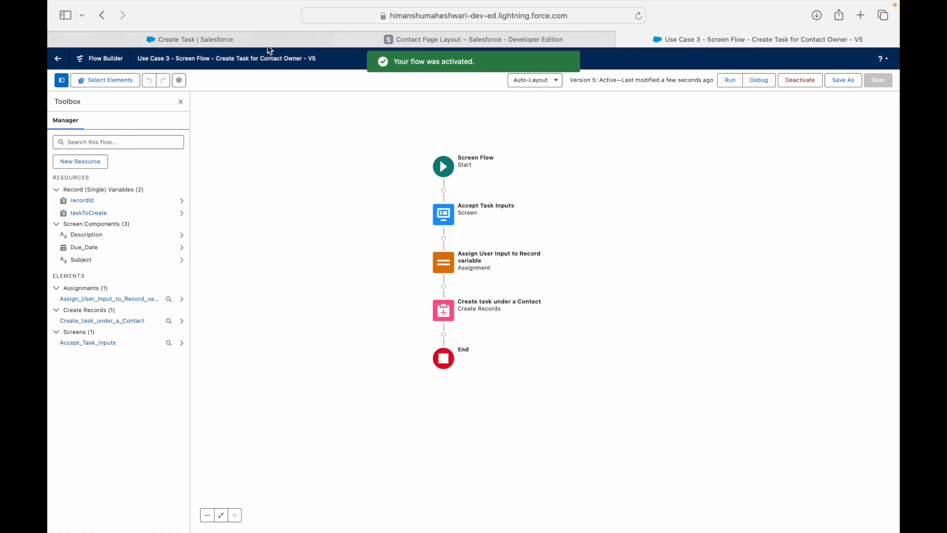
click(291, 41)
key(super+r)
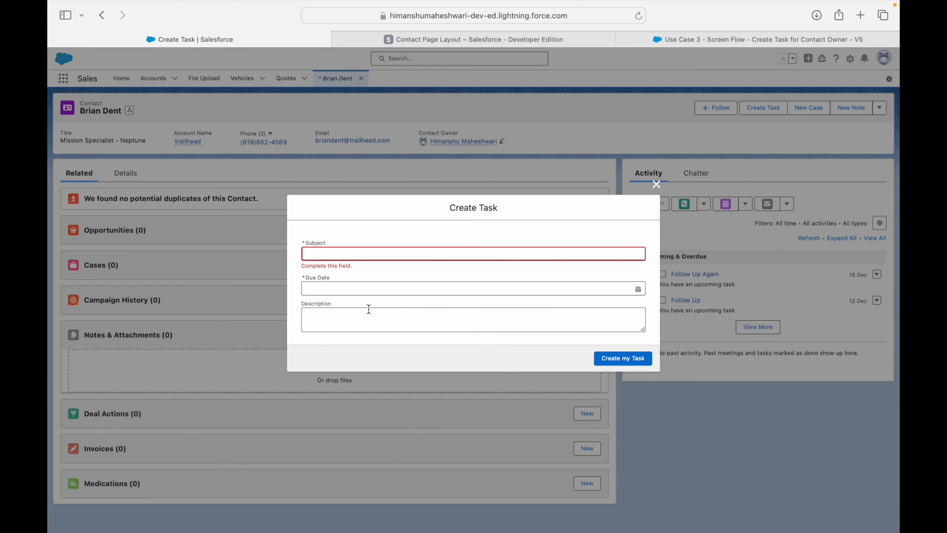
Submit Create Task with due date 3 Dec 2023 and point out the red past-date error.
click(354, 291)
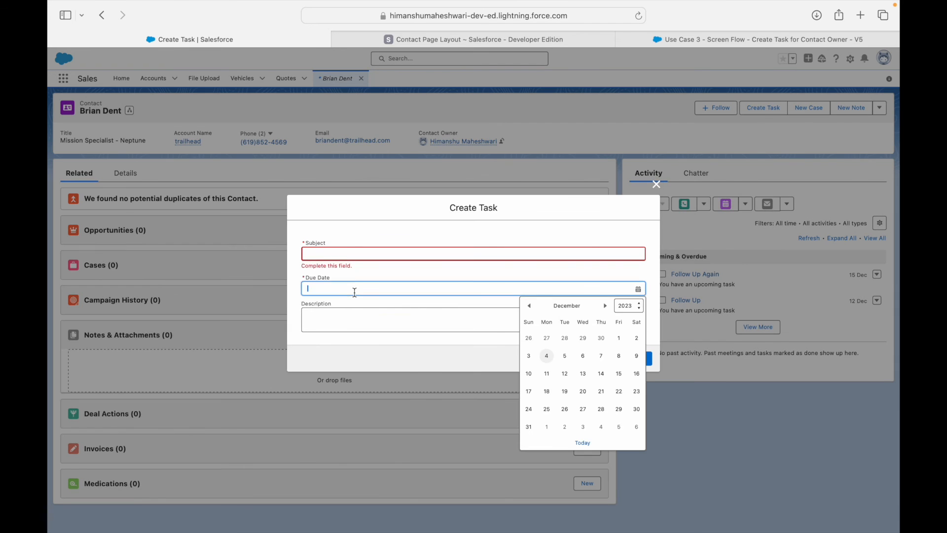
click(529, 355)
click(622, 358)
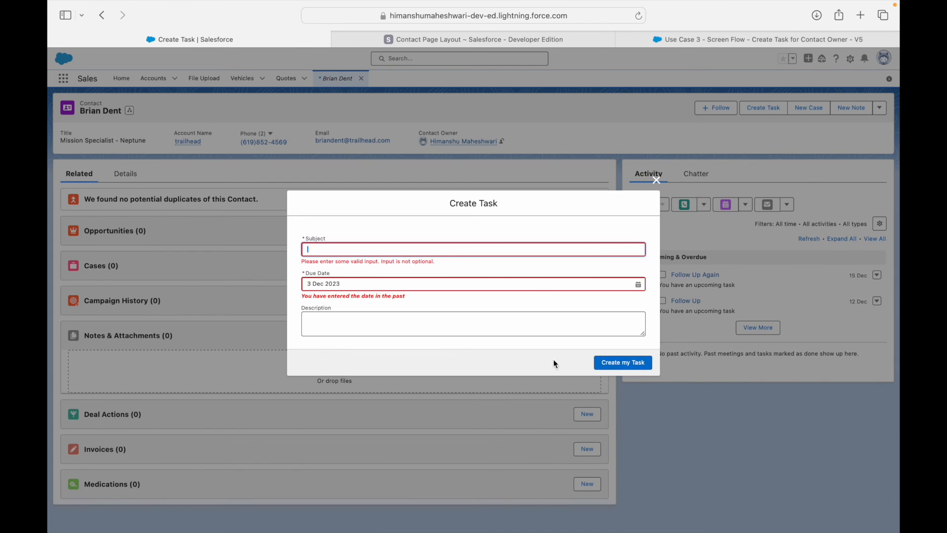
mouse_move(318, 296)
mouse_down()
mouse_move(399, 297)
mouse_move(338, 296)
mouse_up()
Back in Flow Builder, remove bold and italic from the Due Date error message.
drag(438, 267, 477, 267)
click(679, 37)
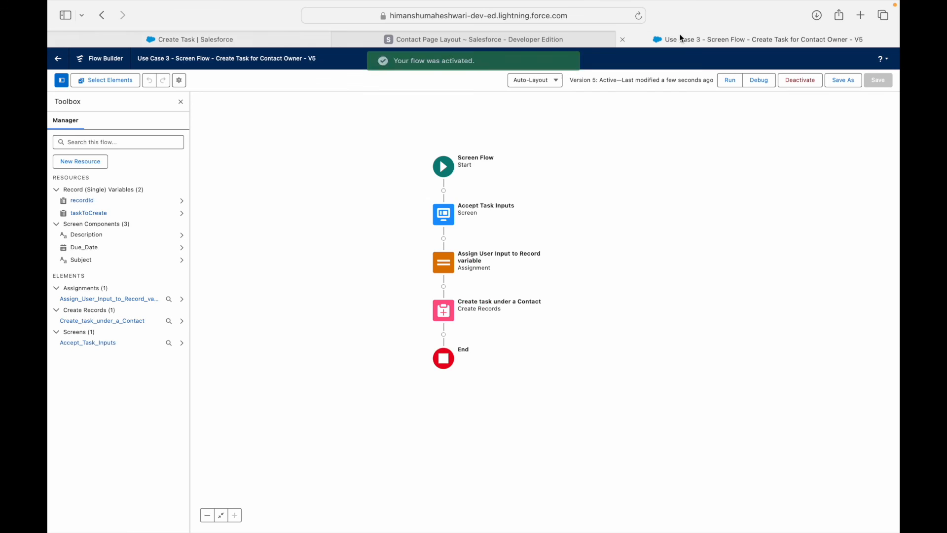
double_click(442, 214)
click(626, 219)
click(725, 271)
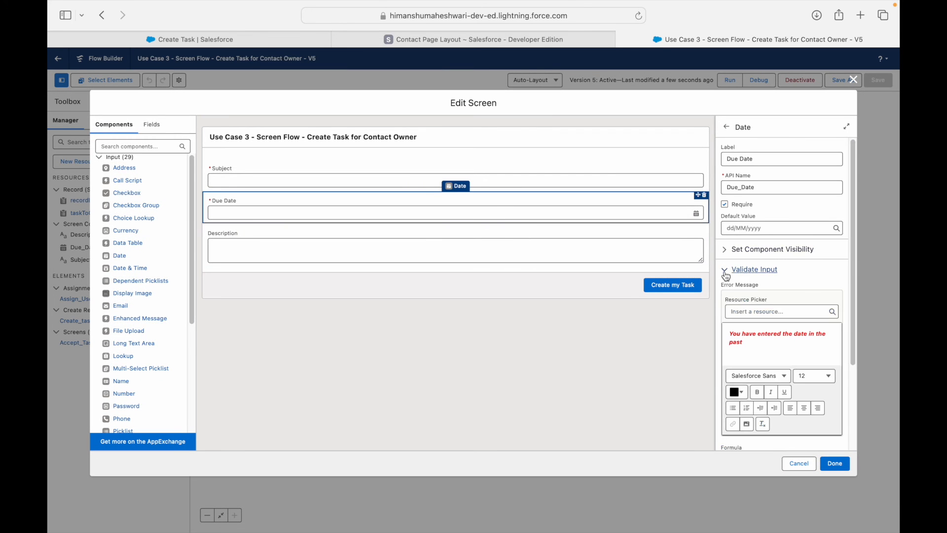
click(770, 336)
triple_click(763, 343)
key(super+i)
key(super+b)
key(Right)
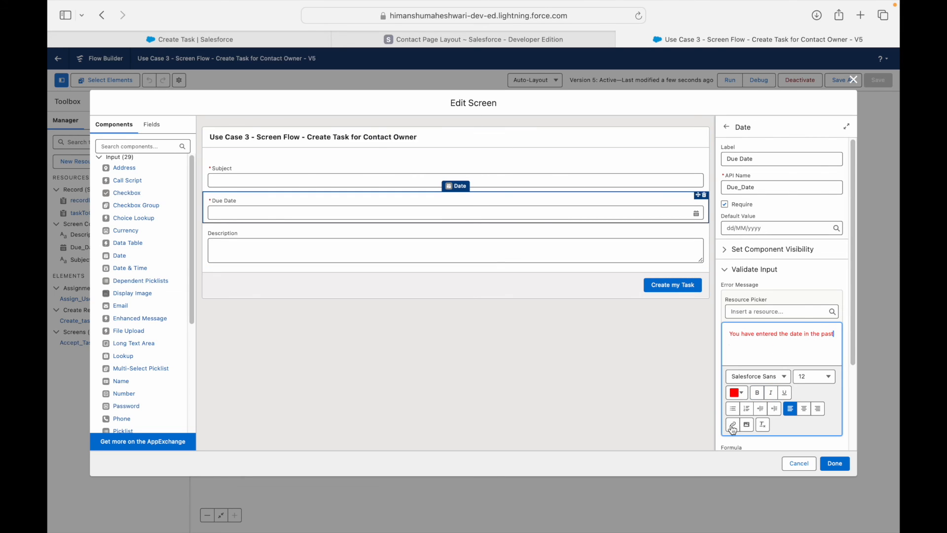
Try appending '- 1' to the current-date reference in the validation formula.
scroll(771, 382, down, 3)
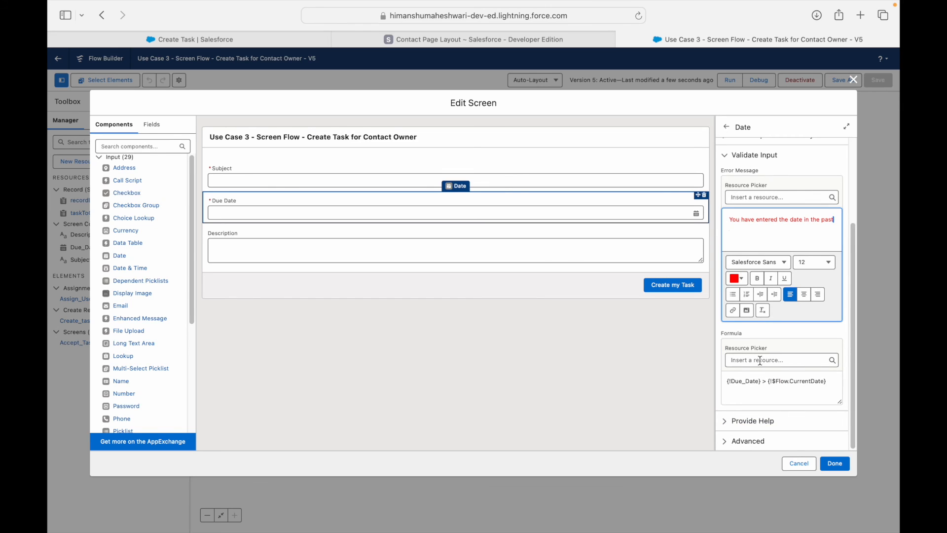
click(754, 384)
drag(753, 384, 760, 382)
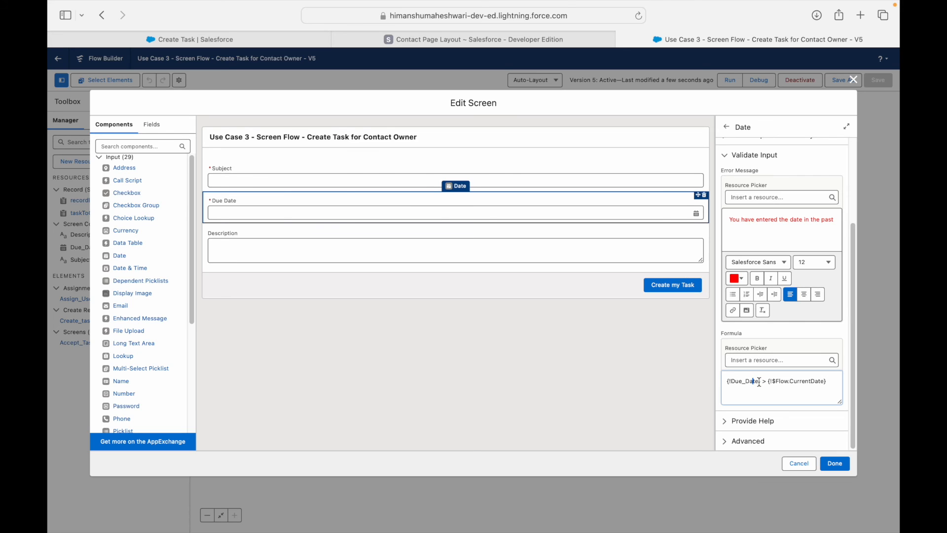
click(768, 382)
drag(768, 383, 828, 382)
click(830, 387)
text(- 1)
text())
text(()
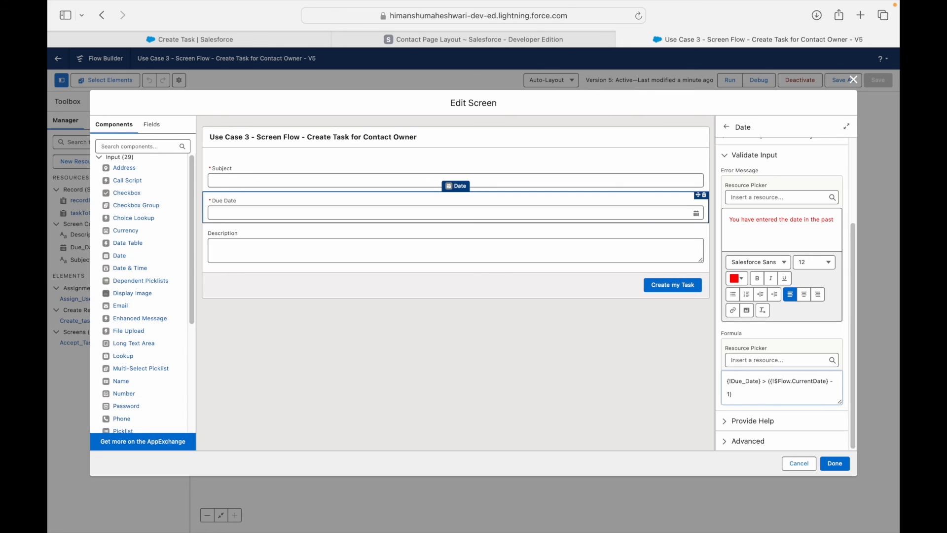
double_click(753, 384)
click(768, 382)
drag(768, 381, 775, 395)
click(774, 394)
Change the formula to {!Due_Date} >= {!$Flow.CurrentDate}.
key(BackSpace)
key(BackSpace)
key(BackSpace)
key(BackSpace)
click(766, 382)
text(=)
key(Right)
key(Right)
key(BackSpace)
key(shift+super+Right)
key(Right)
click(633, 378)
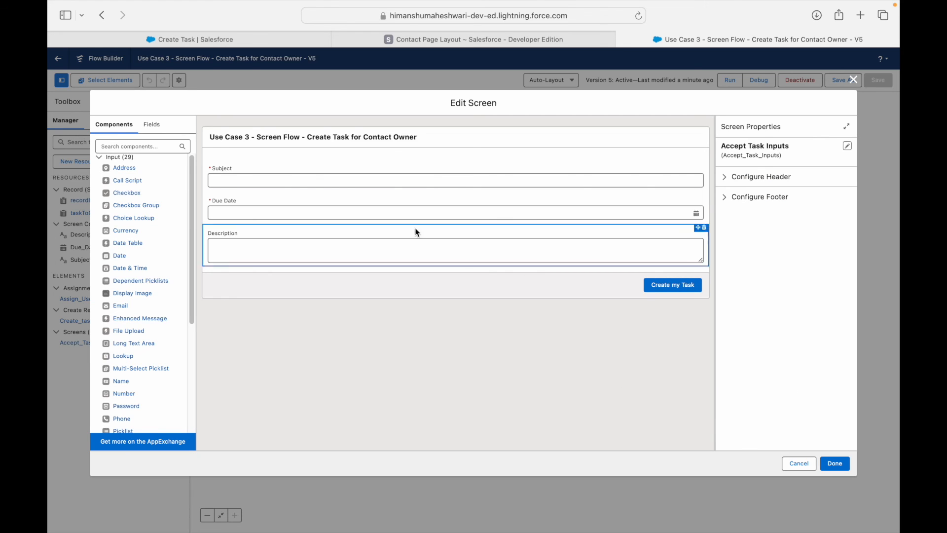
Select the Subject field and review the 20-character subject challenge on the Use Case 3 slide.
click(303, 181)
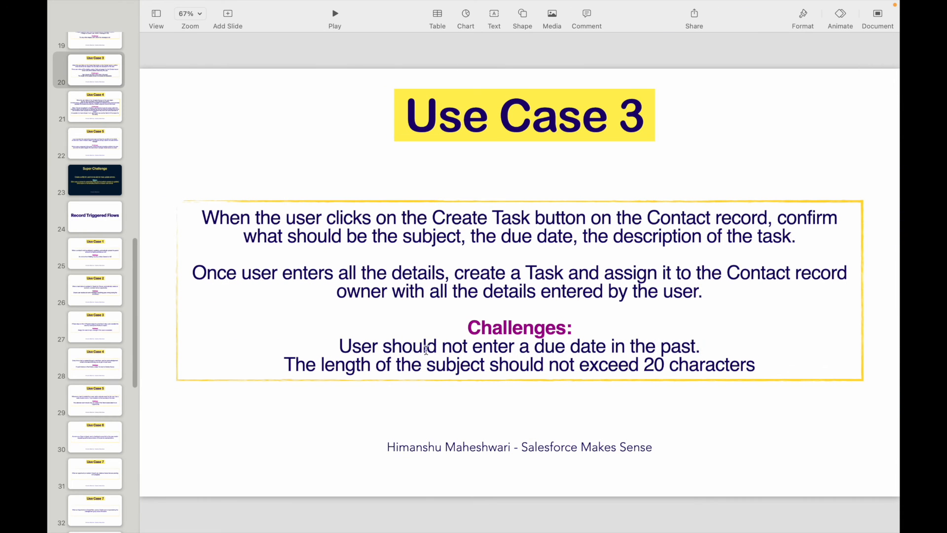
drag(400, 364, 526, 365)
click(586, 364)
drag(620, 364, 703, 362)
click(738, 362)
key(ctrl+Right)
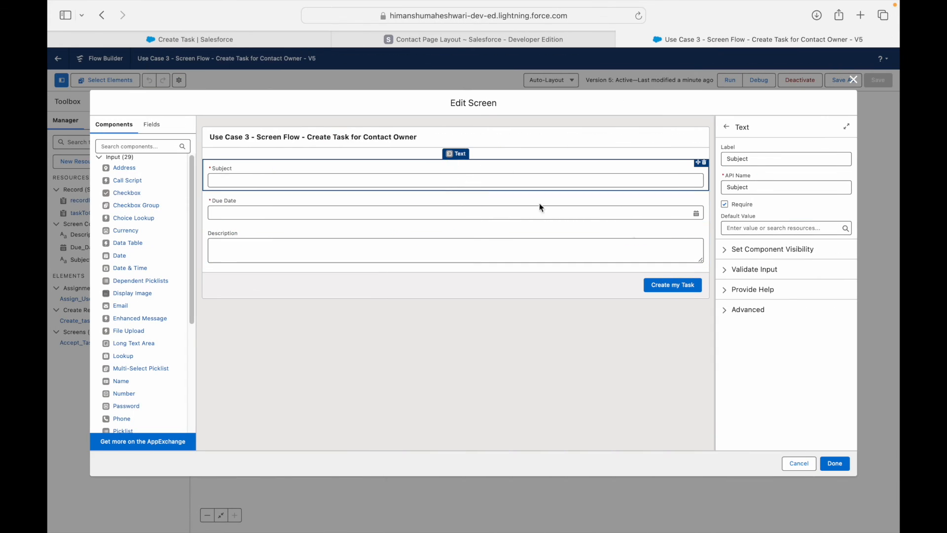
Give the Subject field the error message 'The subject length can not be more than 20 characters'.
click(722, 271)
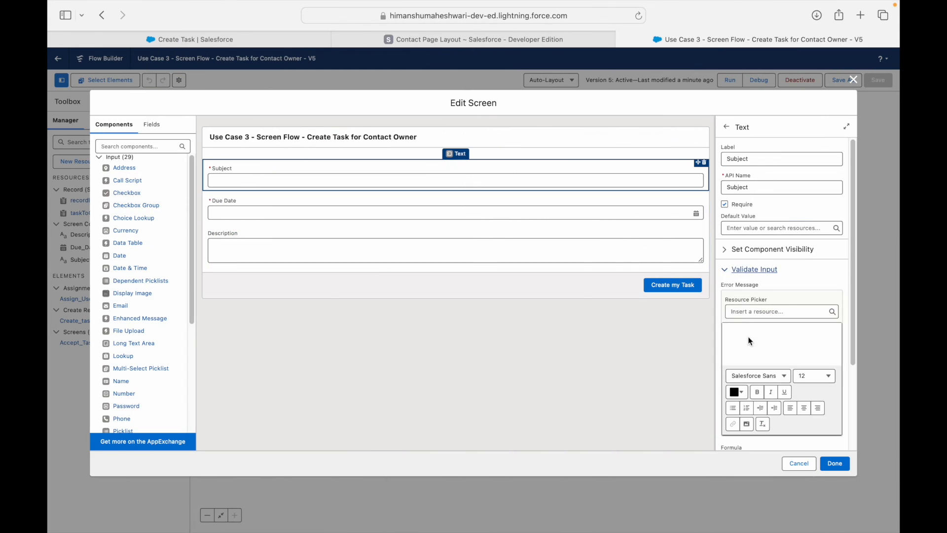
click(762, 334)
text(The s)
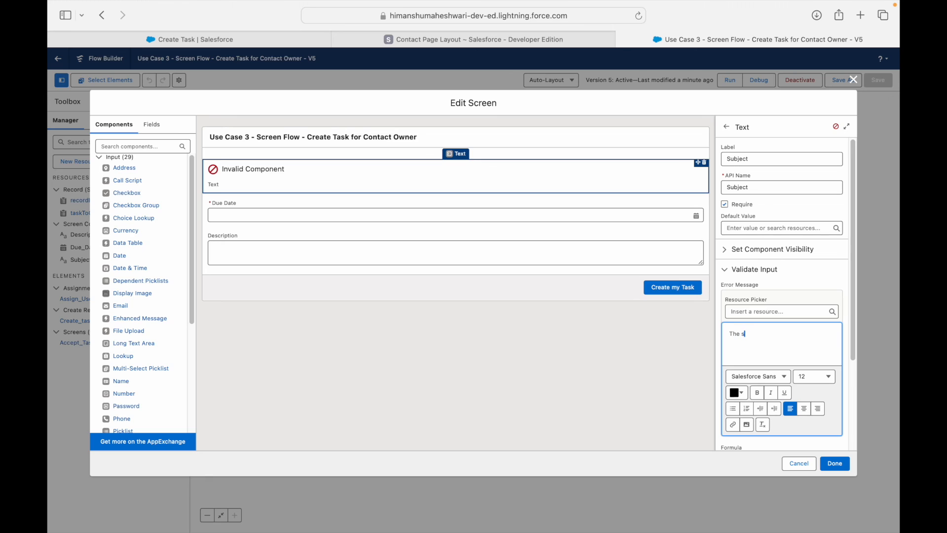
text(ubject length can not be more than 20 characters)
click(804, 285)
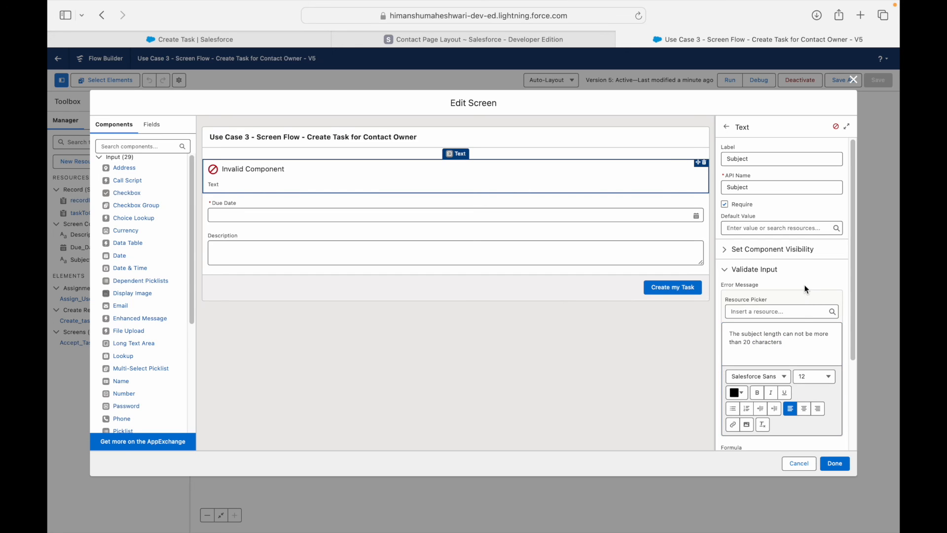
scroll(798, 335, down, 3)
Colour the whole Subject error message text red.
click(799, 293)
triple_click(798, 276)
click(736, 323)
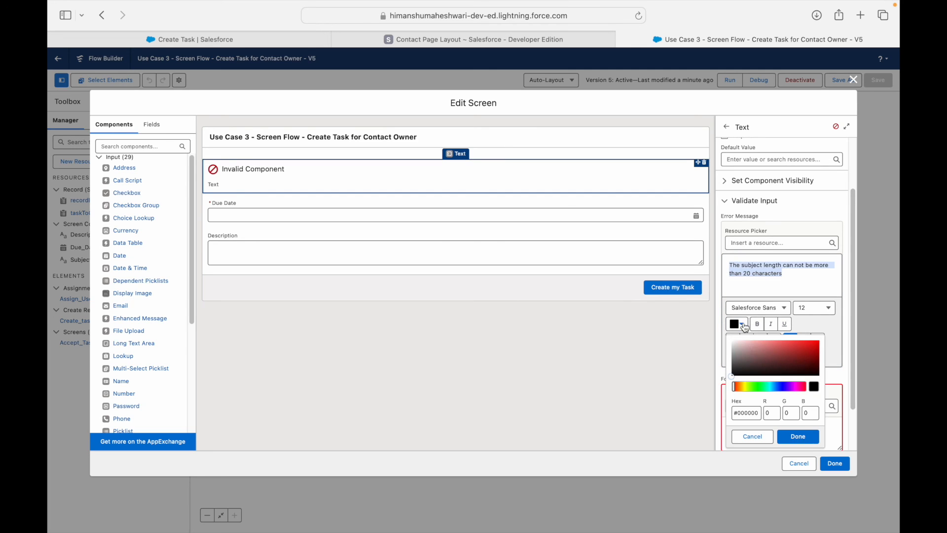
click(798, 436)
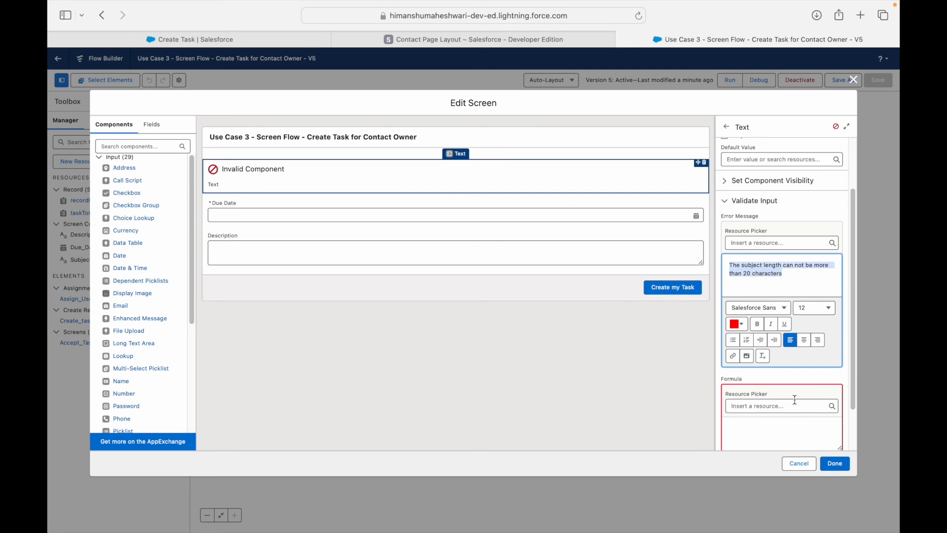
scroll(796, 382, down, 2)
scroll(796, 382, down, 1)
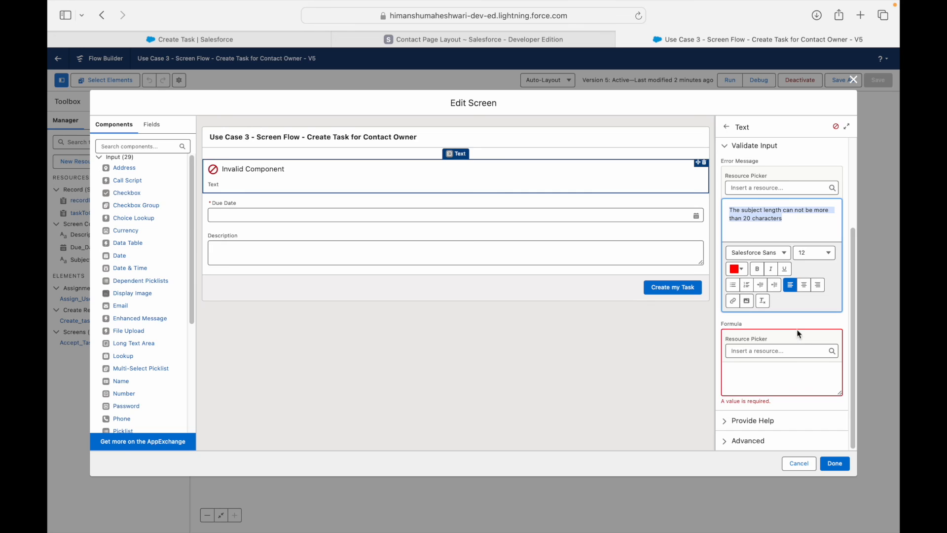
Insert the {!Subject} resource into the validation formula followed by the <= comparison.
click(766, 371)
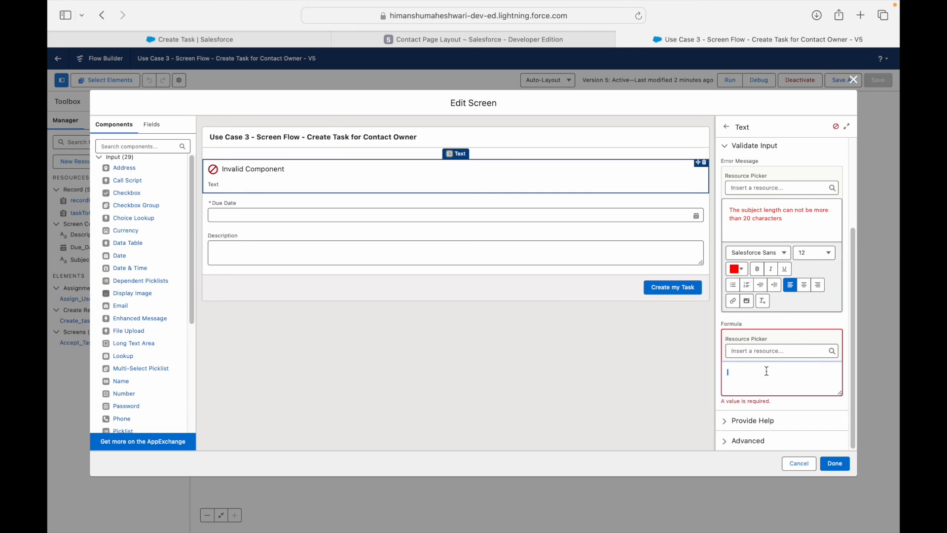
click(765, 352)
text(Subject)
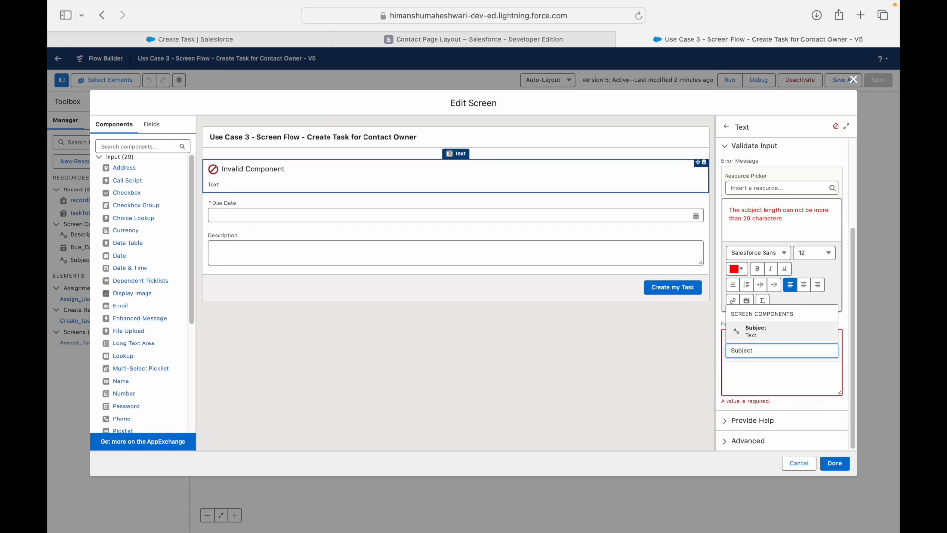
key(Return)
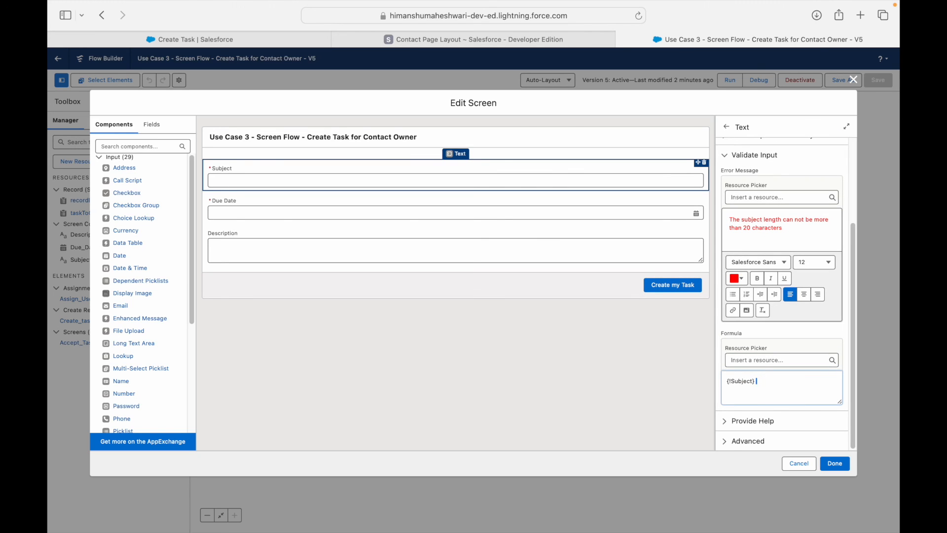
text(> 20)
key(BackSpace)
text(<=)
Wrap the Subject reference in LEN() so the formula reads LEN({!Subject}) <= 20.
key(Left)
key(Left)
key(Left)
key(shift+super+Left)
key(Left)
text(LEN()
key(Right)
key(Right)
key(Right)
key(Right)
key(Right)
key(Right)
key(Right)
key(Right)
text())
click(673, 362)
Check the Due Date validation settings, then return to the Subject field's validation.
click(384, 203)
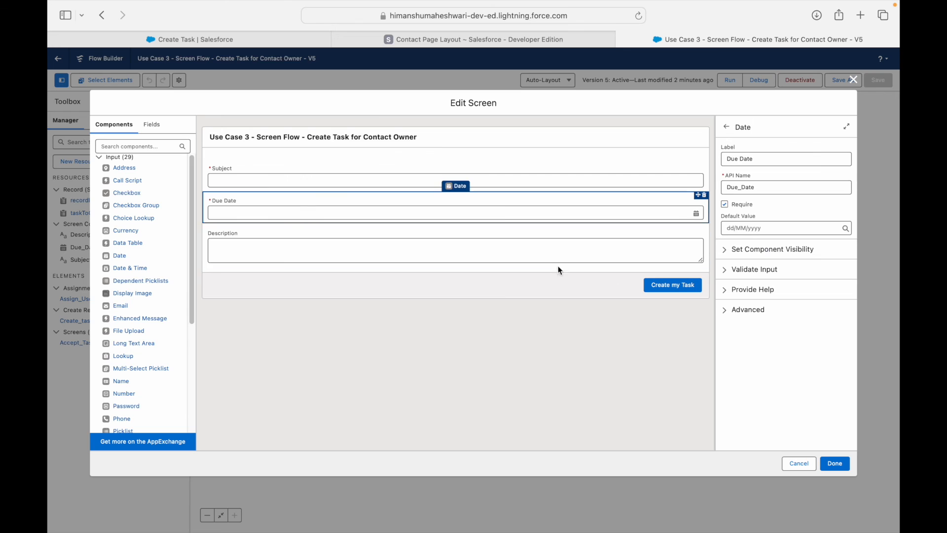
click(725, 269)
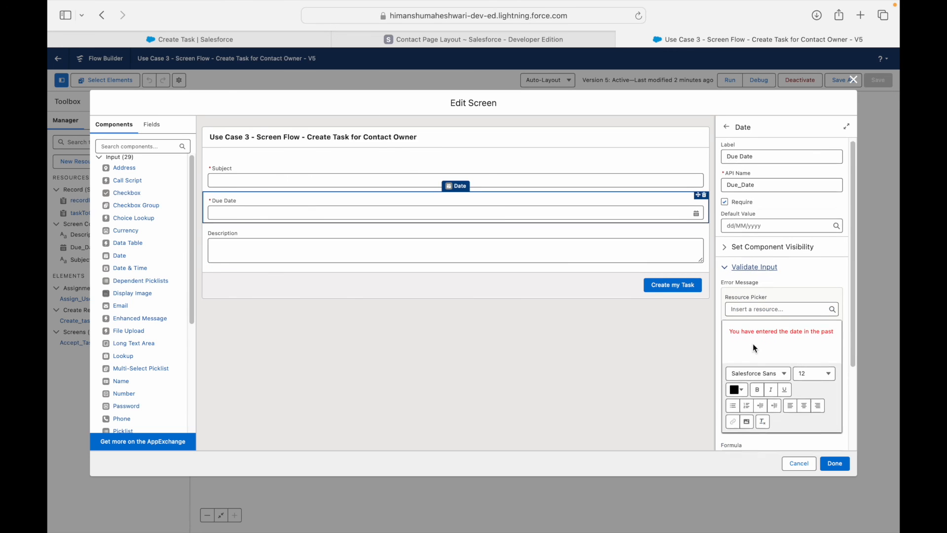
scroll(753, 343, down, 1)
click(451, 177)
click(725, 269)
scroll(762, 330, down, 3)
Look up LEN in the formula's resource list, cancel it, and apply the screen changes.
click(788, 383)
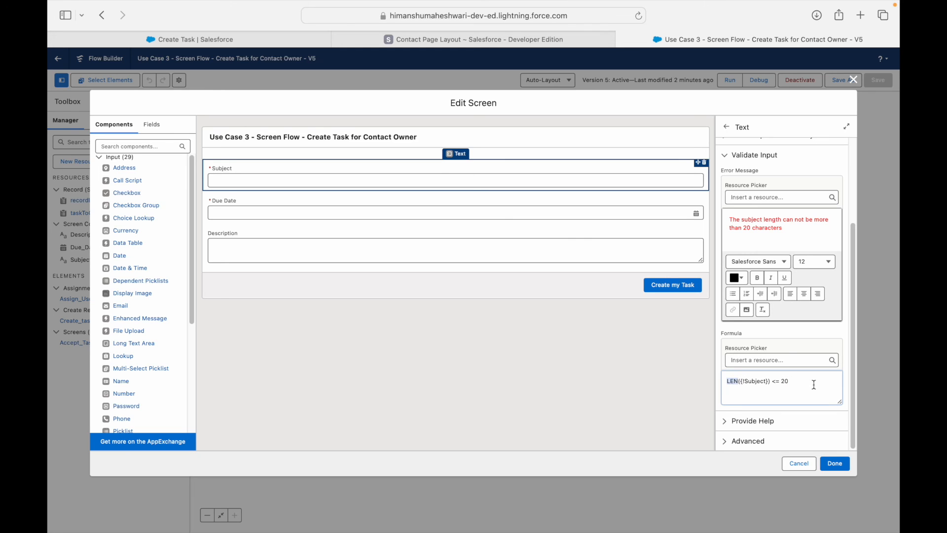
click(779, 359)
text(LEN)
key(BackSpace)
key(BackSpace)
key(BackSpace)
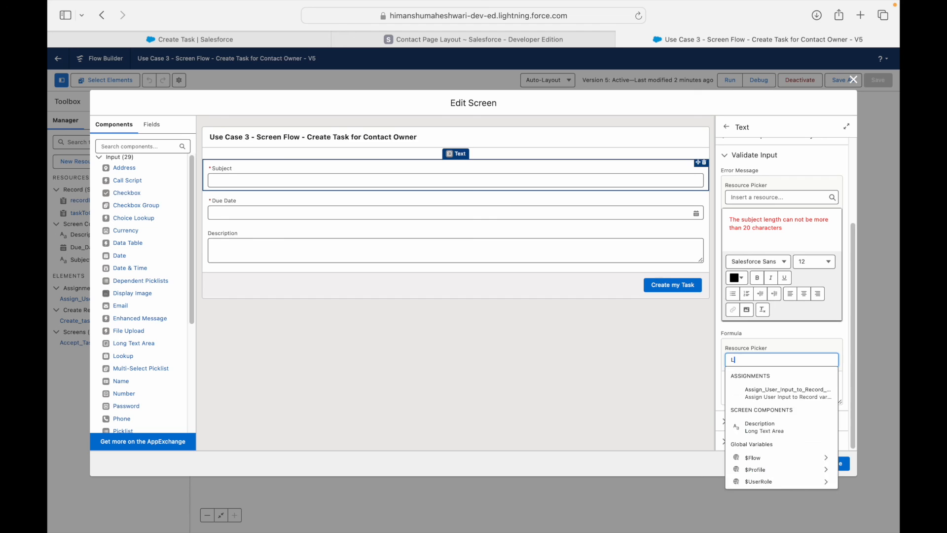
click(773, 346)
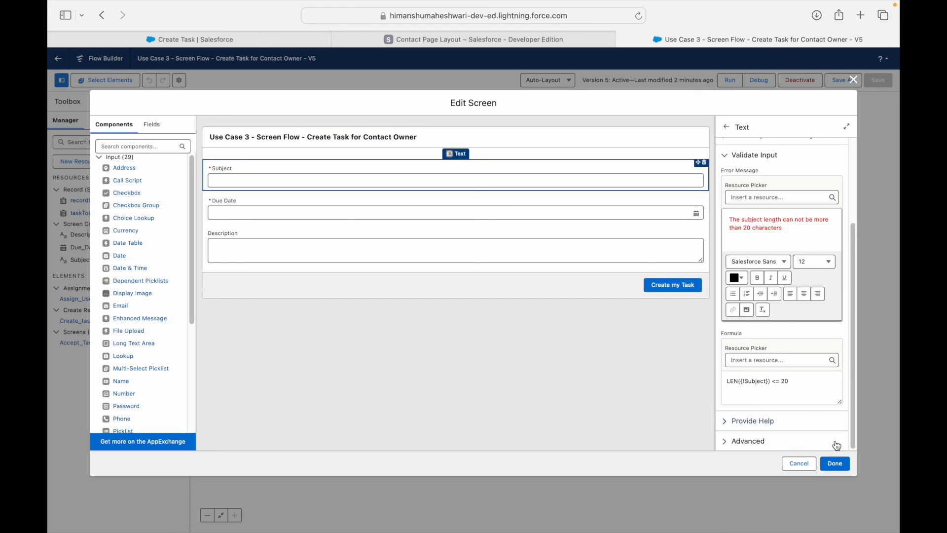
click(833, 462)
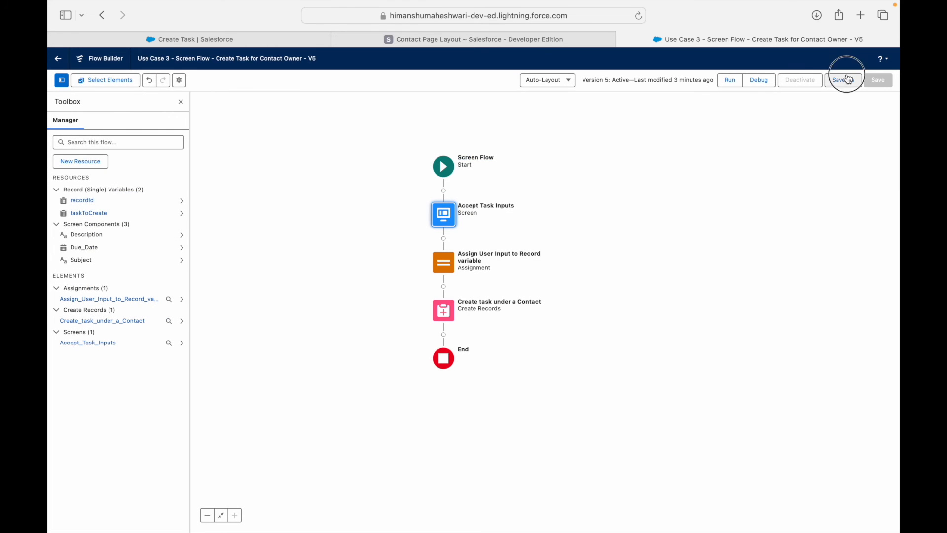
Save the flow as version 6, activate it, and reload the Create Task page.
click(848, 79)
click(638, 354)
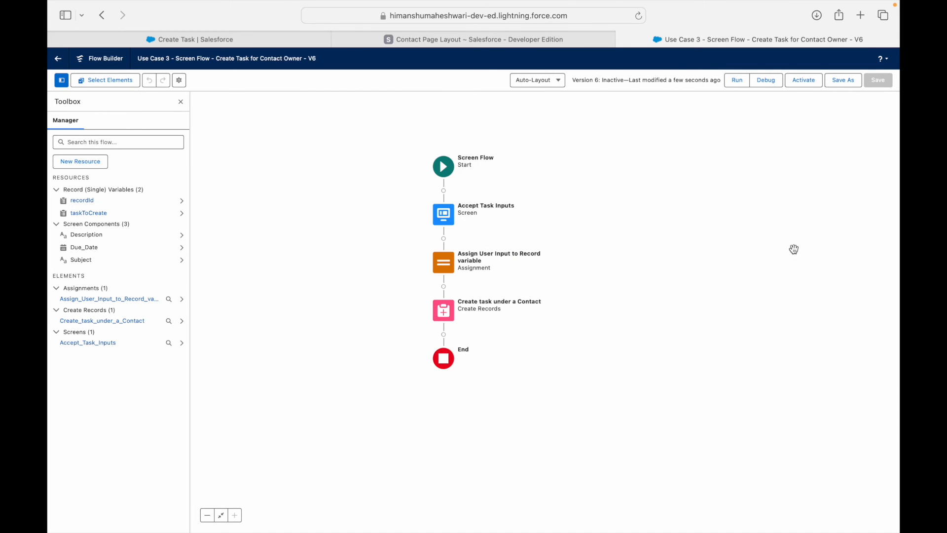
click(804, 80)
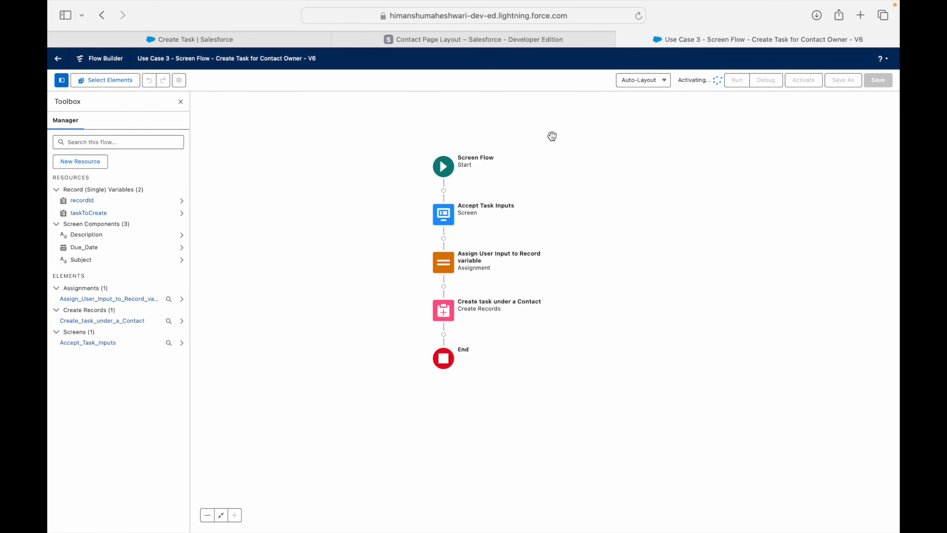
click(256, 39)
key(super+r)
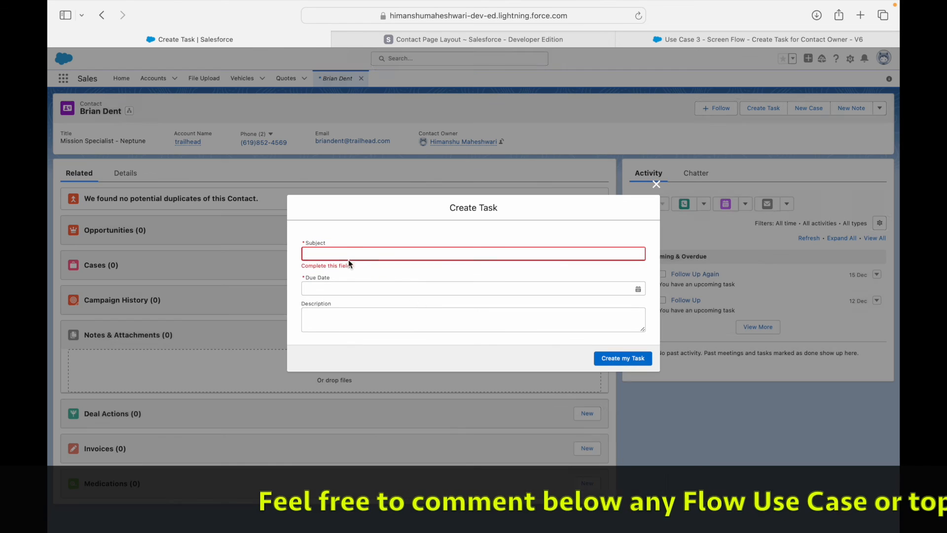
Submit the task with a subject longer than 20 characters and no due date.
click(342, 251)
click(371, 227)
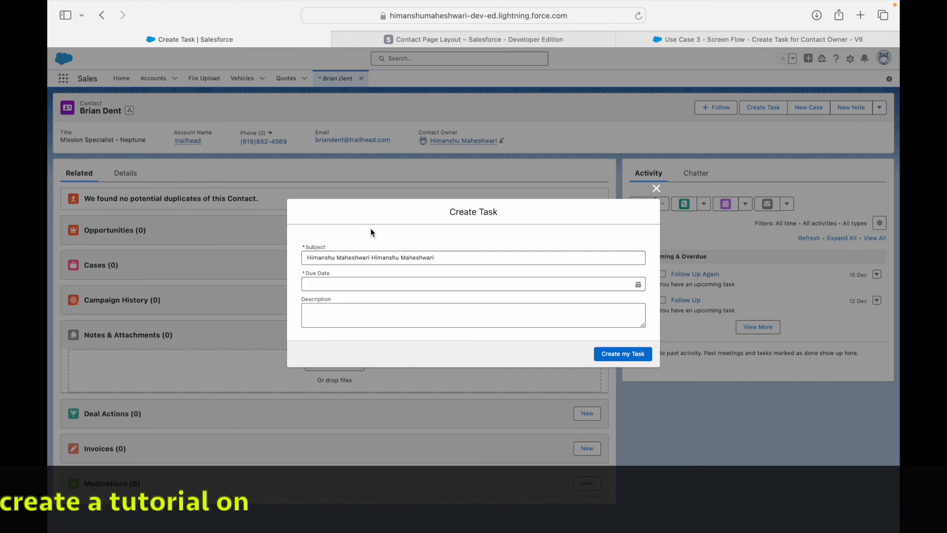
click(617, 353)
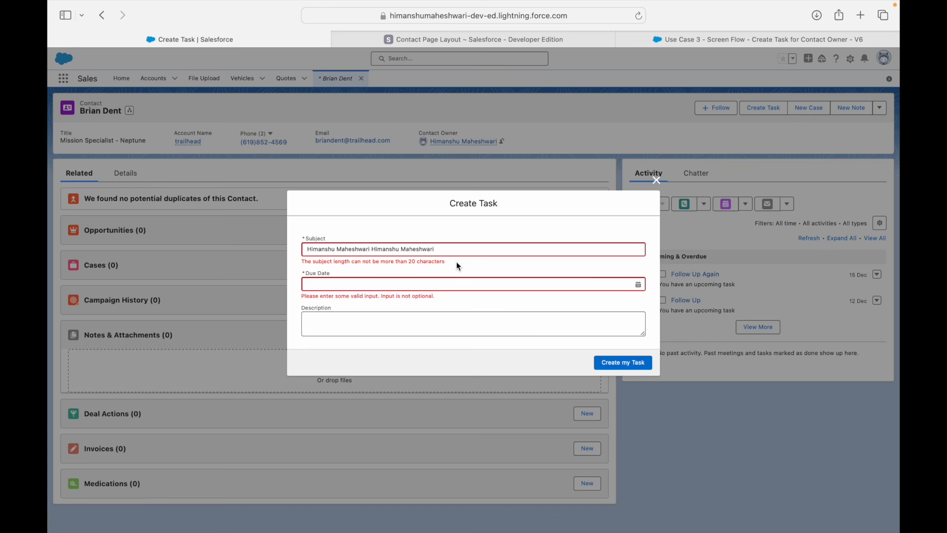
click(716, 40)
Reopen Accept Task Inputs and bring up the Subject field's validation formula.
double_click(451, 214)
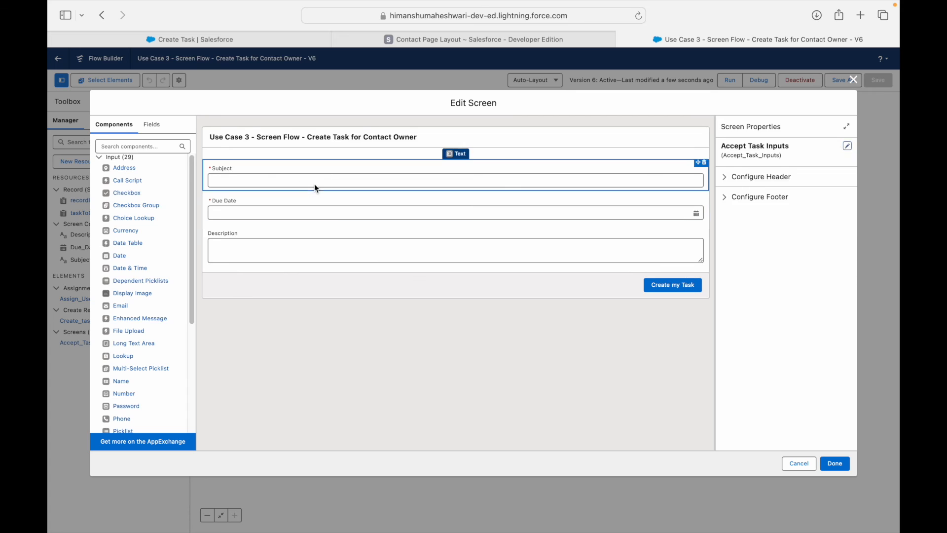
click(345, 186)
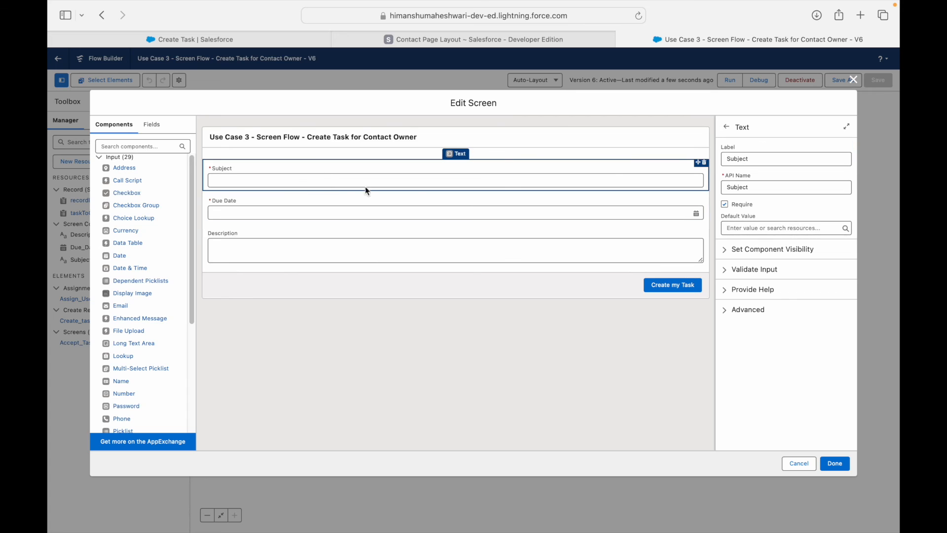
click(725, 270)
scroll(752, 331, down, 3)
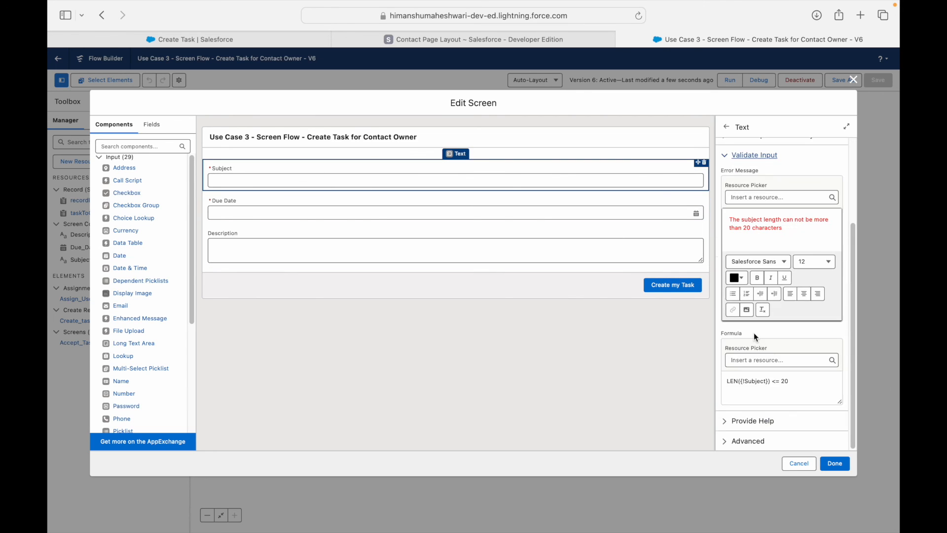
click(769, 384)
Highlight the LEN function in LEN({!Subject}) <= 20, then show the Use Case 3 slide.
double_click(732, 381)
click(776, 396)
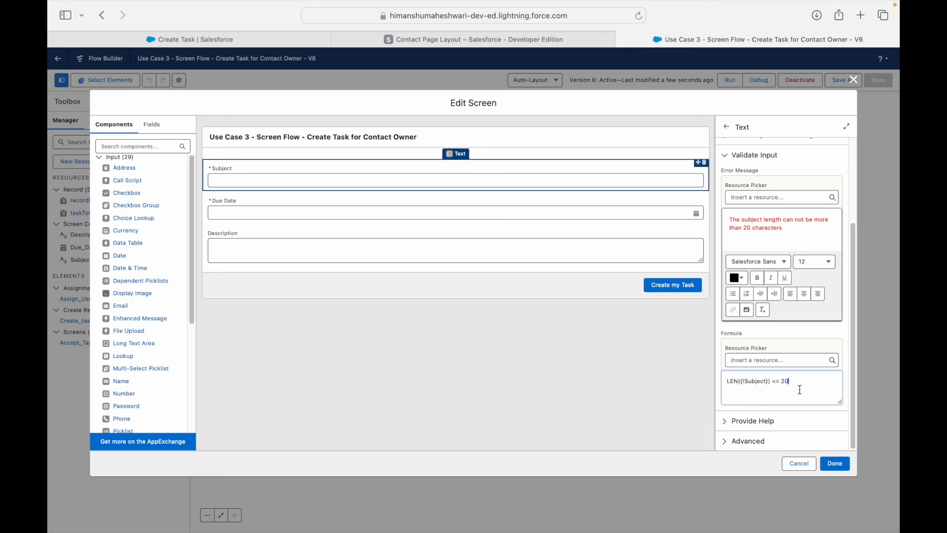
key(super+a)
key(Left)
double_click(737, 381)
click(738, 381)
key(ctrl+Left)
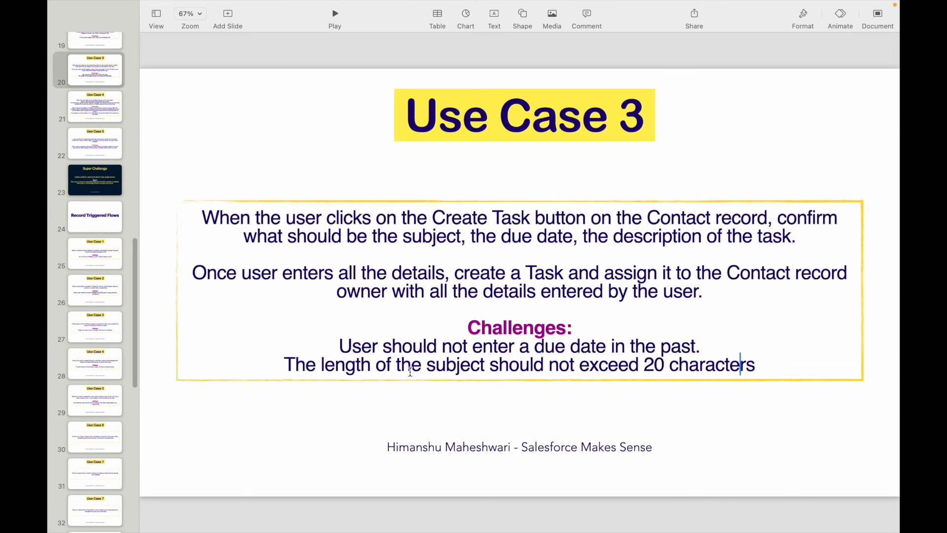
Highlight the due-date and 20-character subject challenges on the slide, then return to Flow Builder.
drag(347, 347, 774, 362)
click(775, 362)
key(super+Tab)
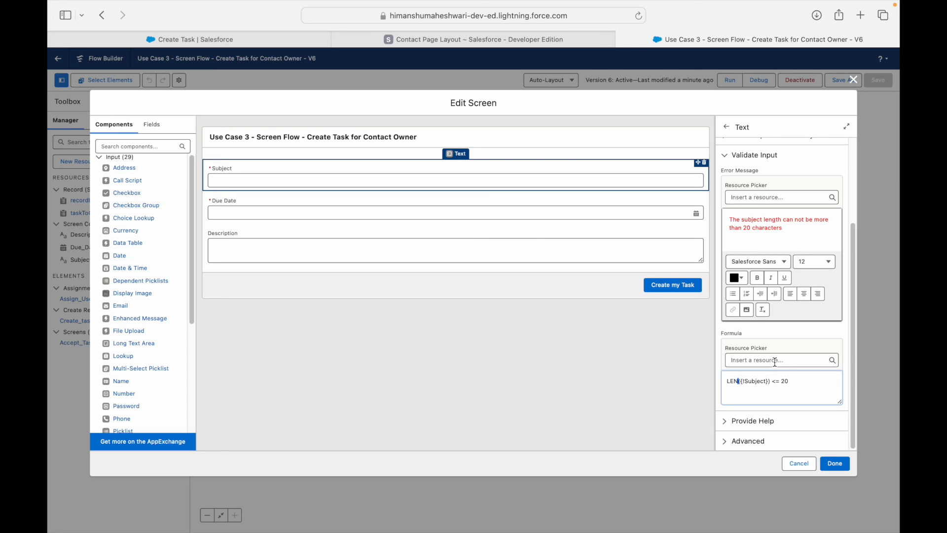
Collapse the Subject's Validate Input section and select the Due Date component.
scroll(763, 212, up, 3)
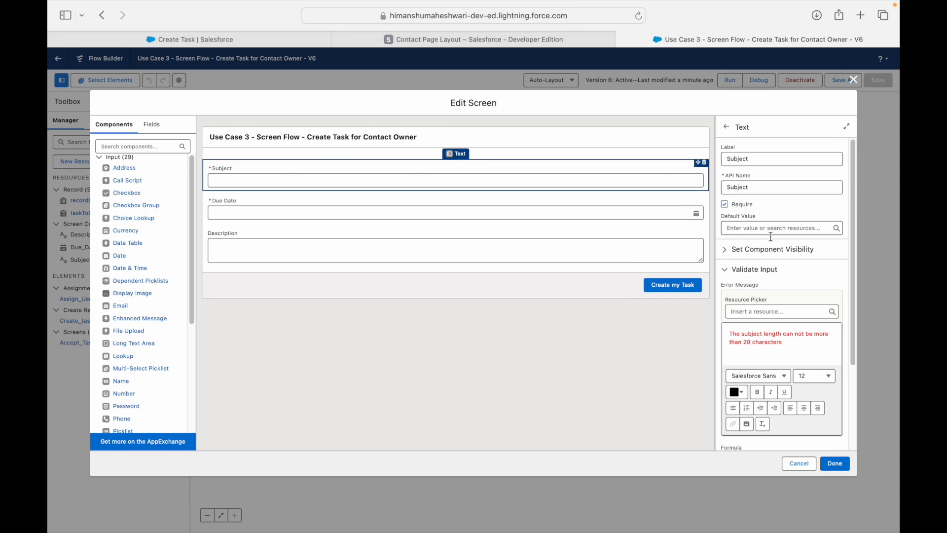
click(725, 273)
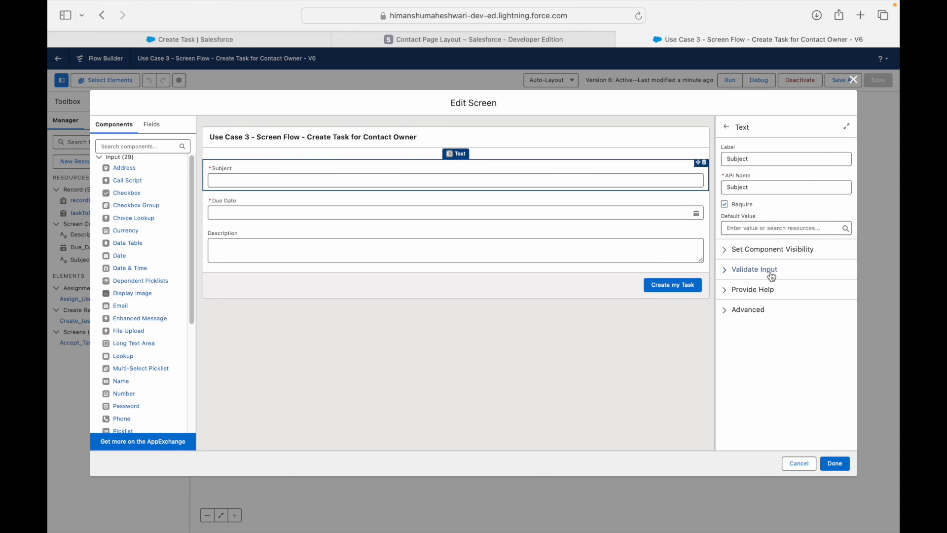
click(601, 212)
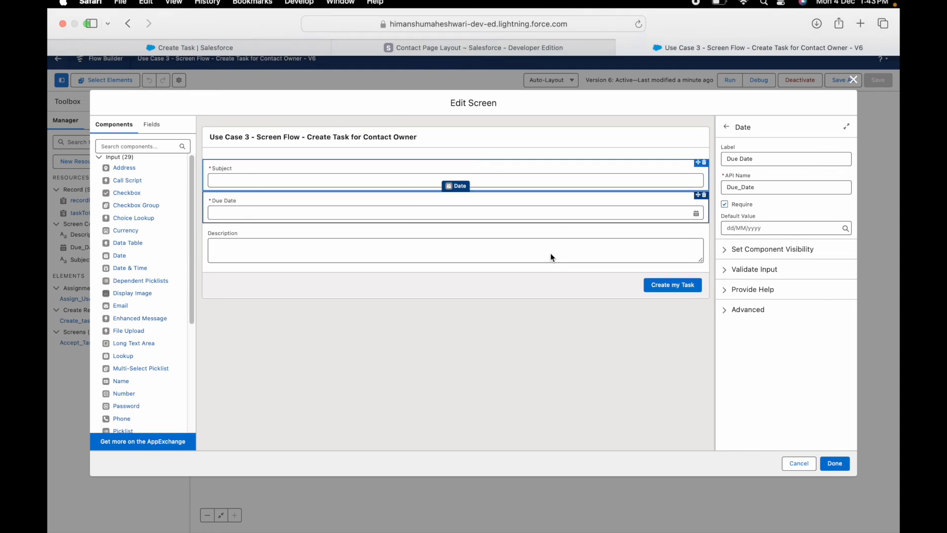
mouse_move(647, 5)
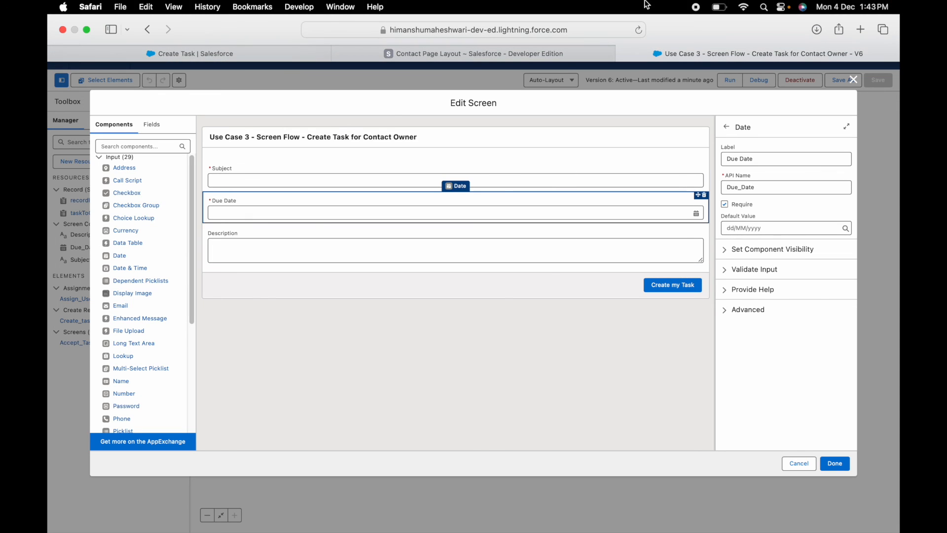